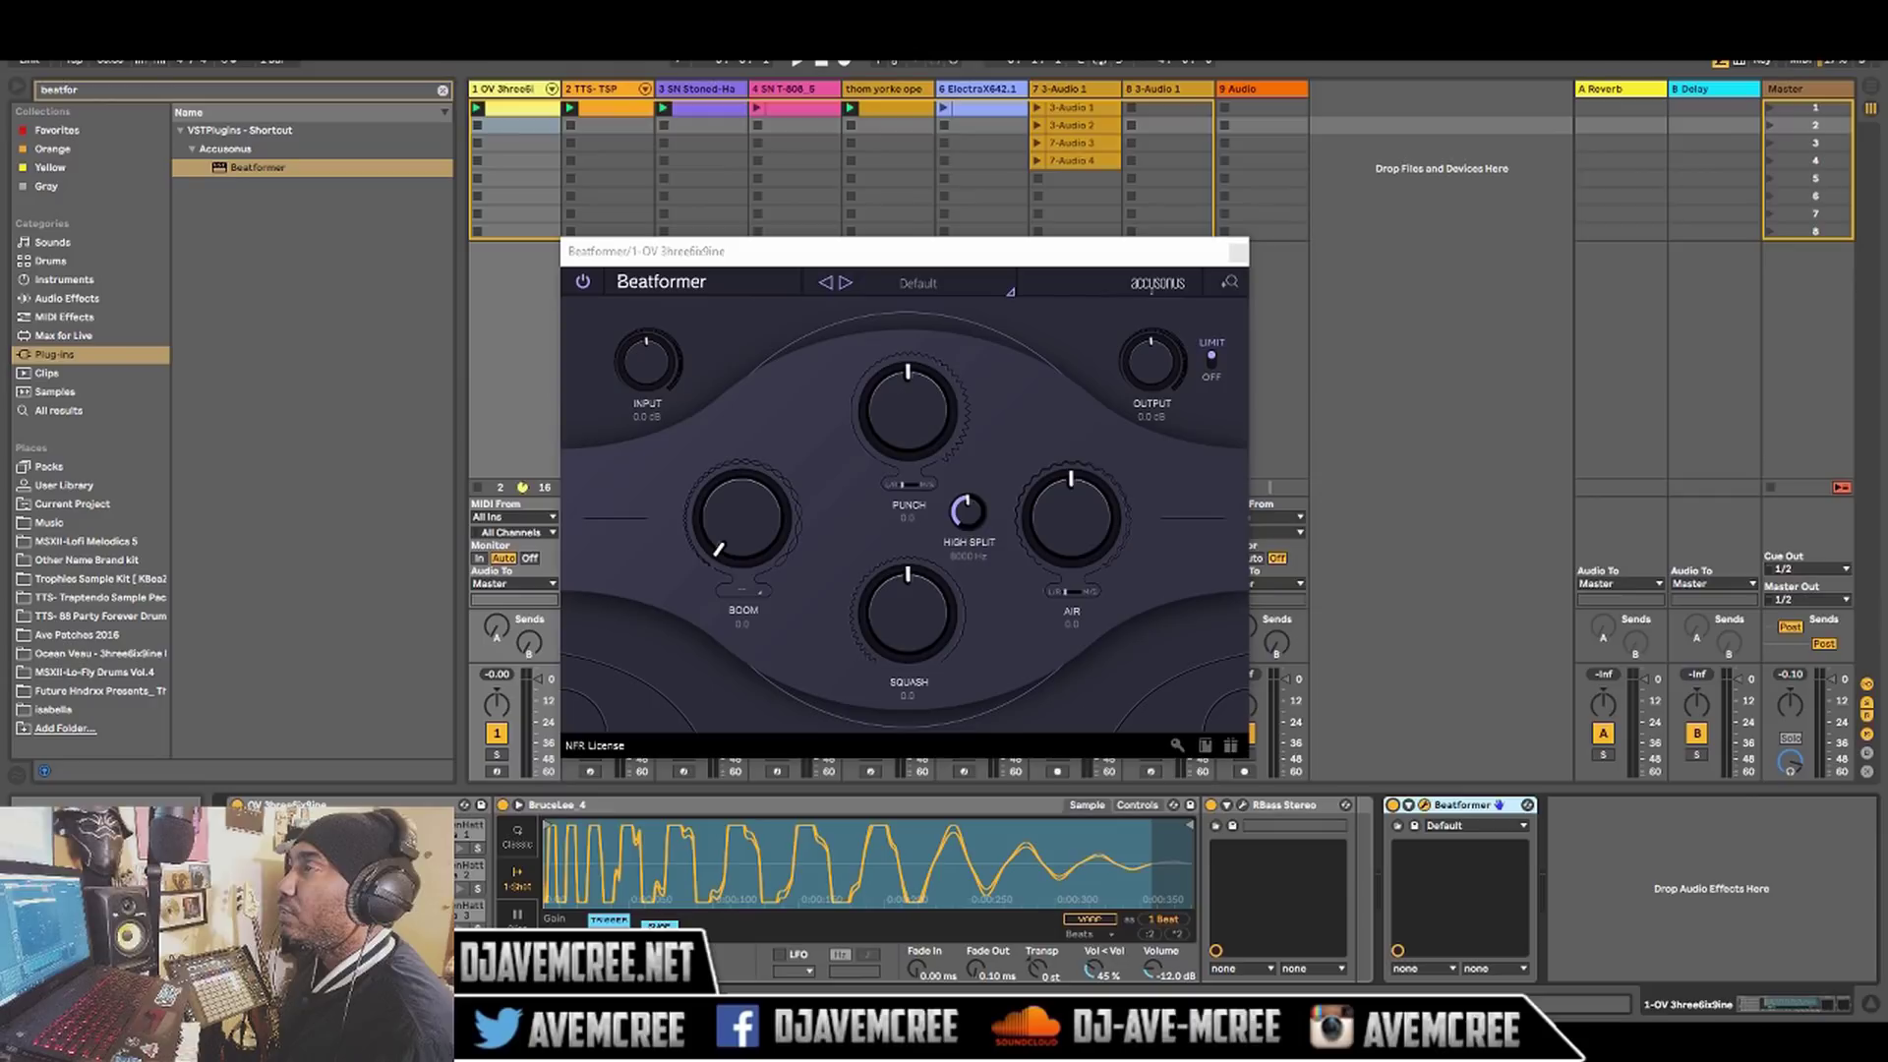
Start playback, sweep the Boom amount up to 8.1 and back down to zero, and leave it at 0.3
key("space")
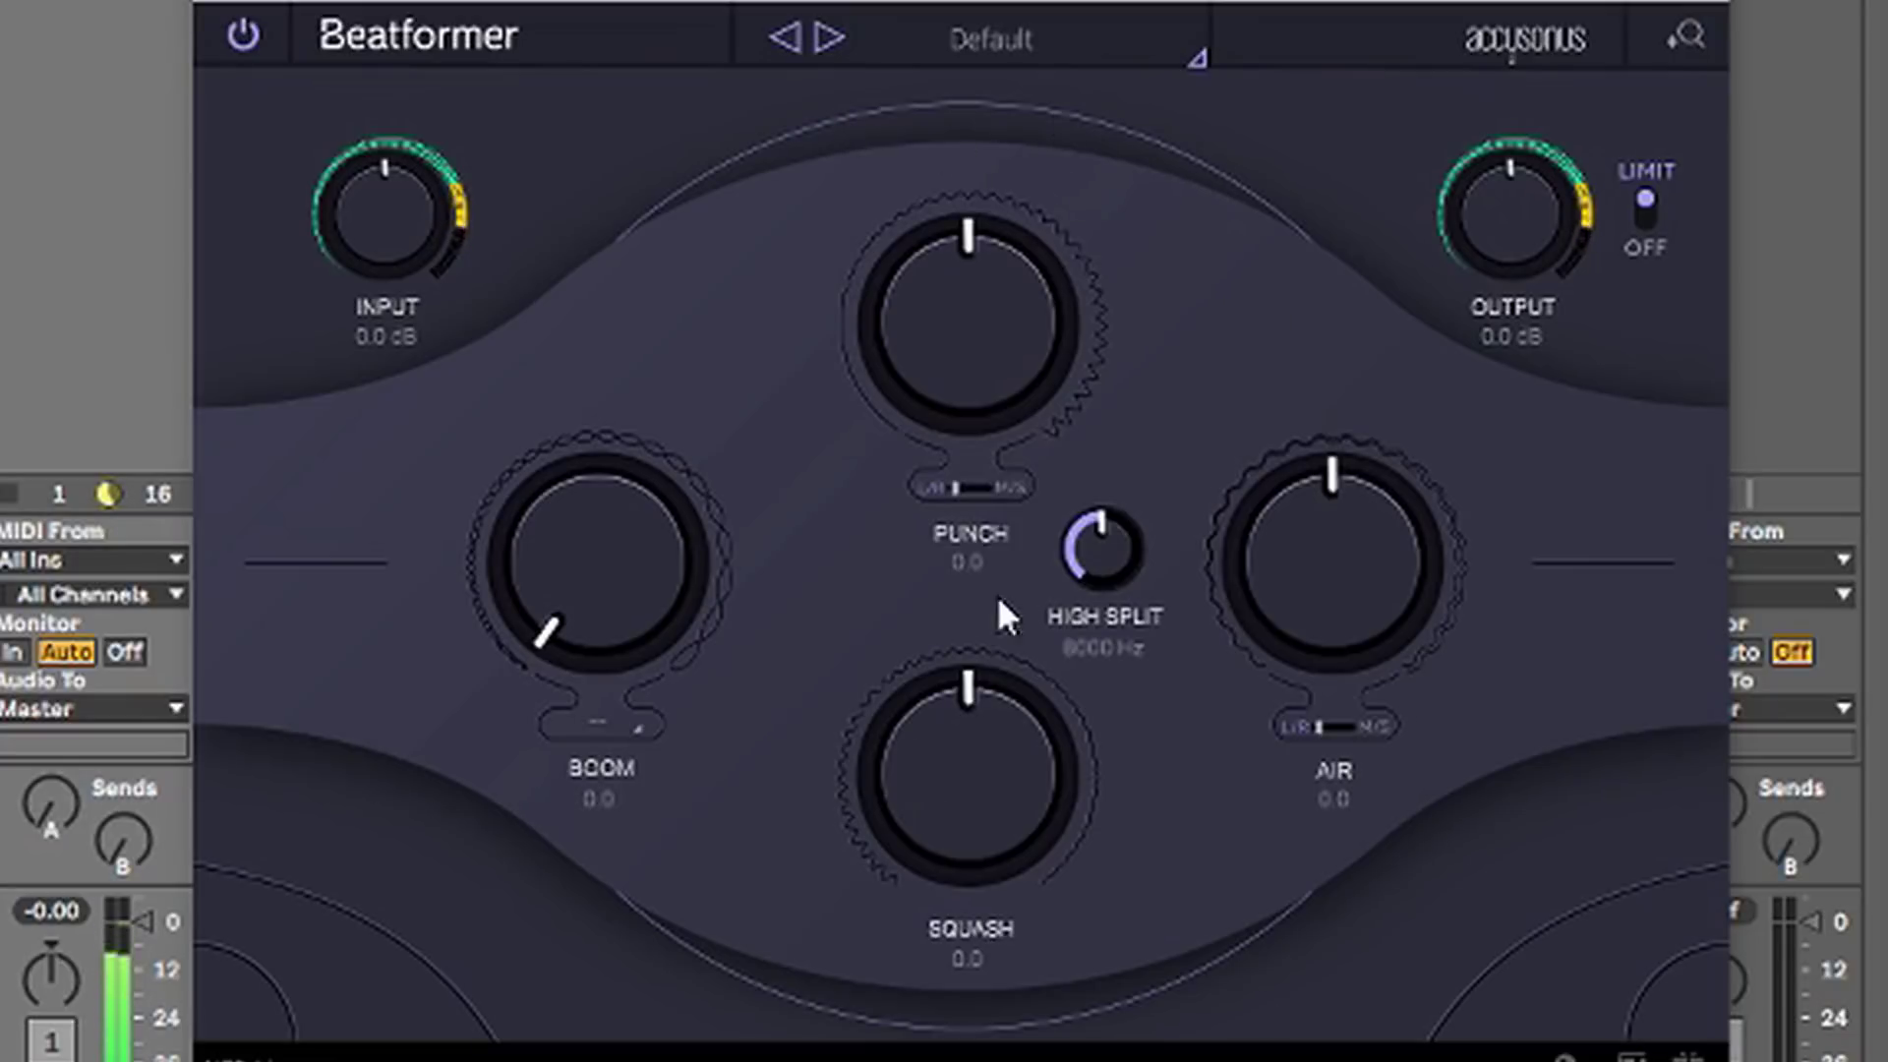
left_click_drag(557, 584, 543, 141)
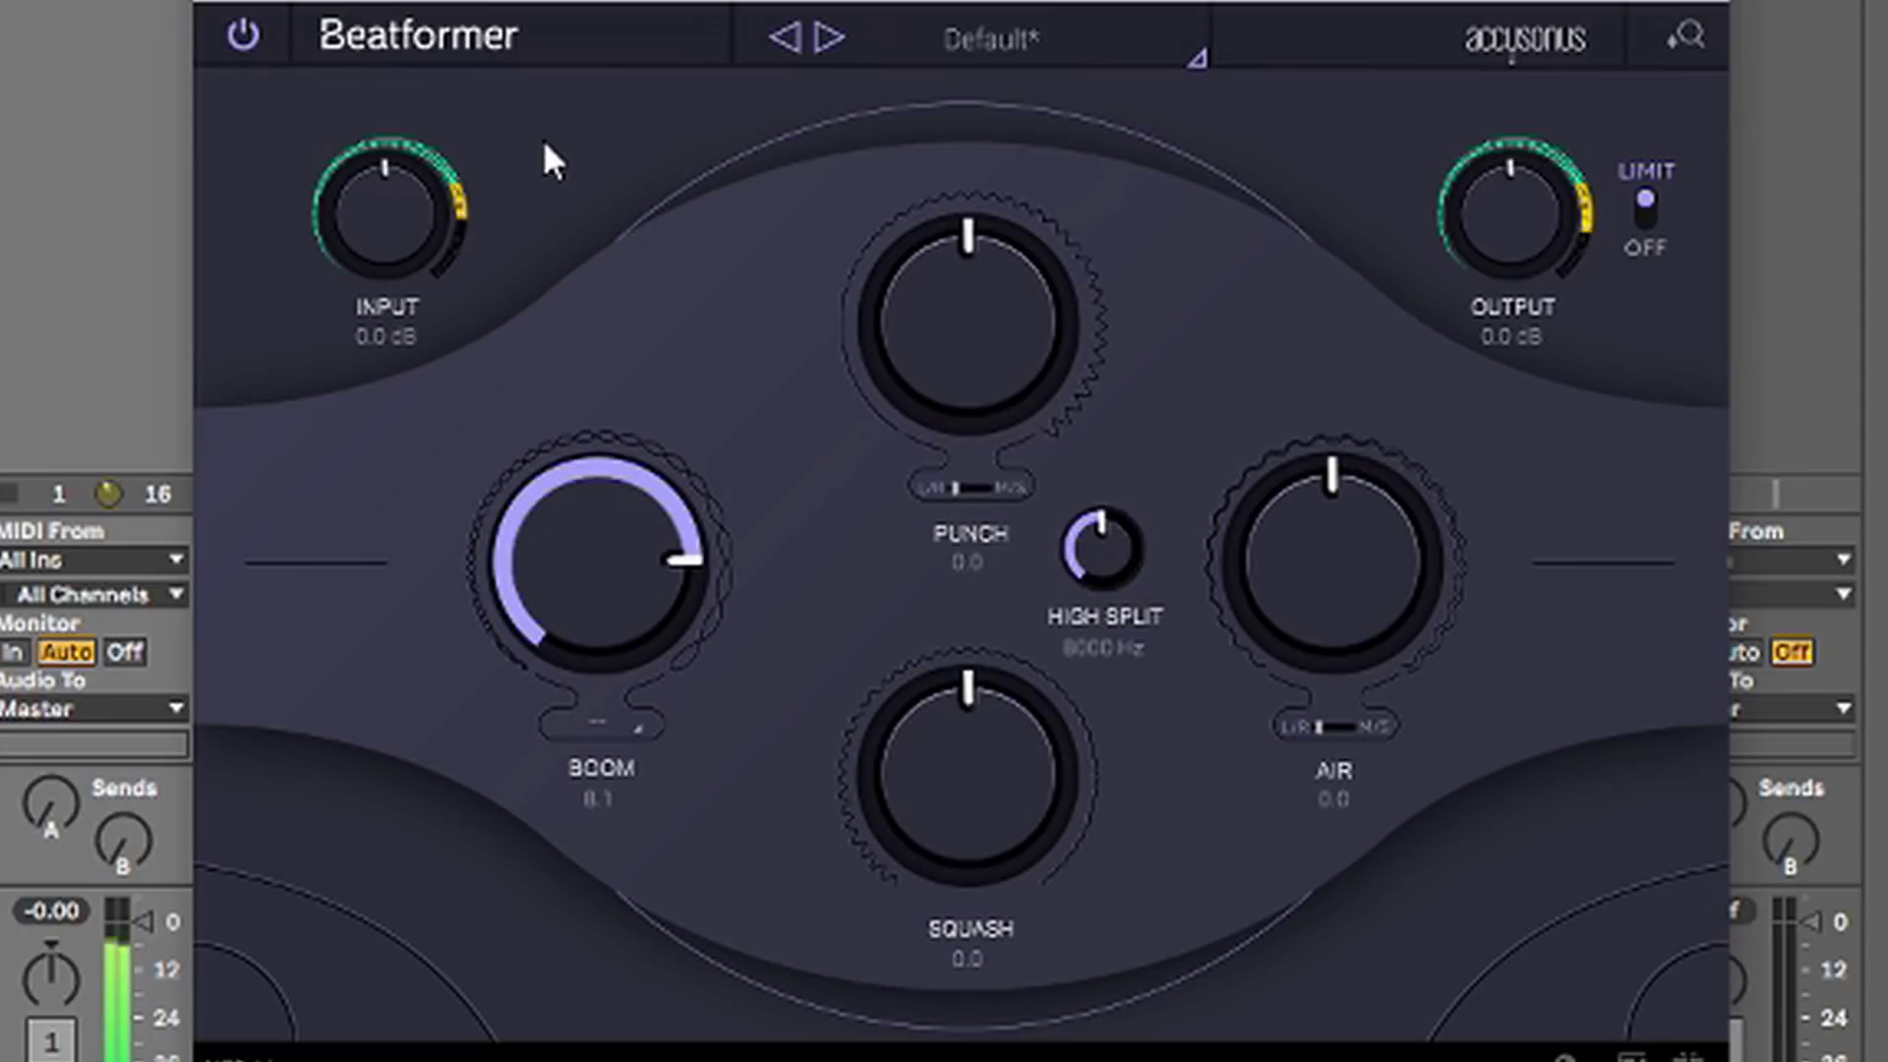
left_click_drag(543, 139, 573, 602)
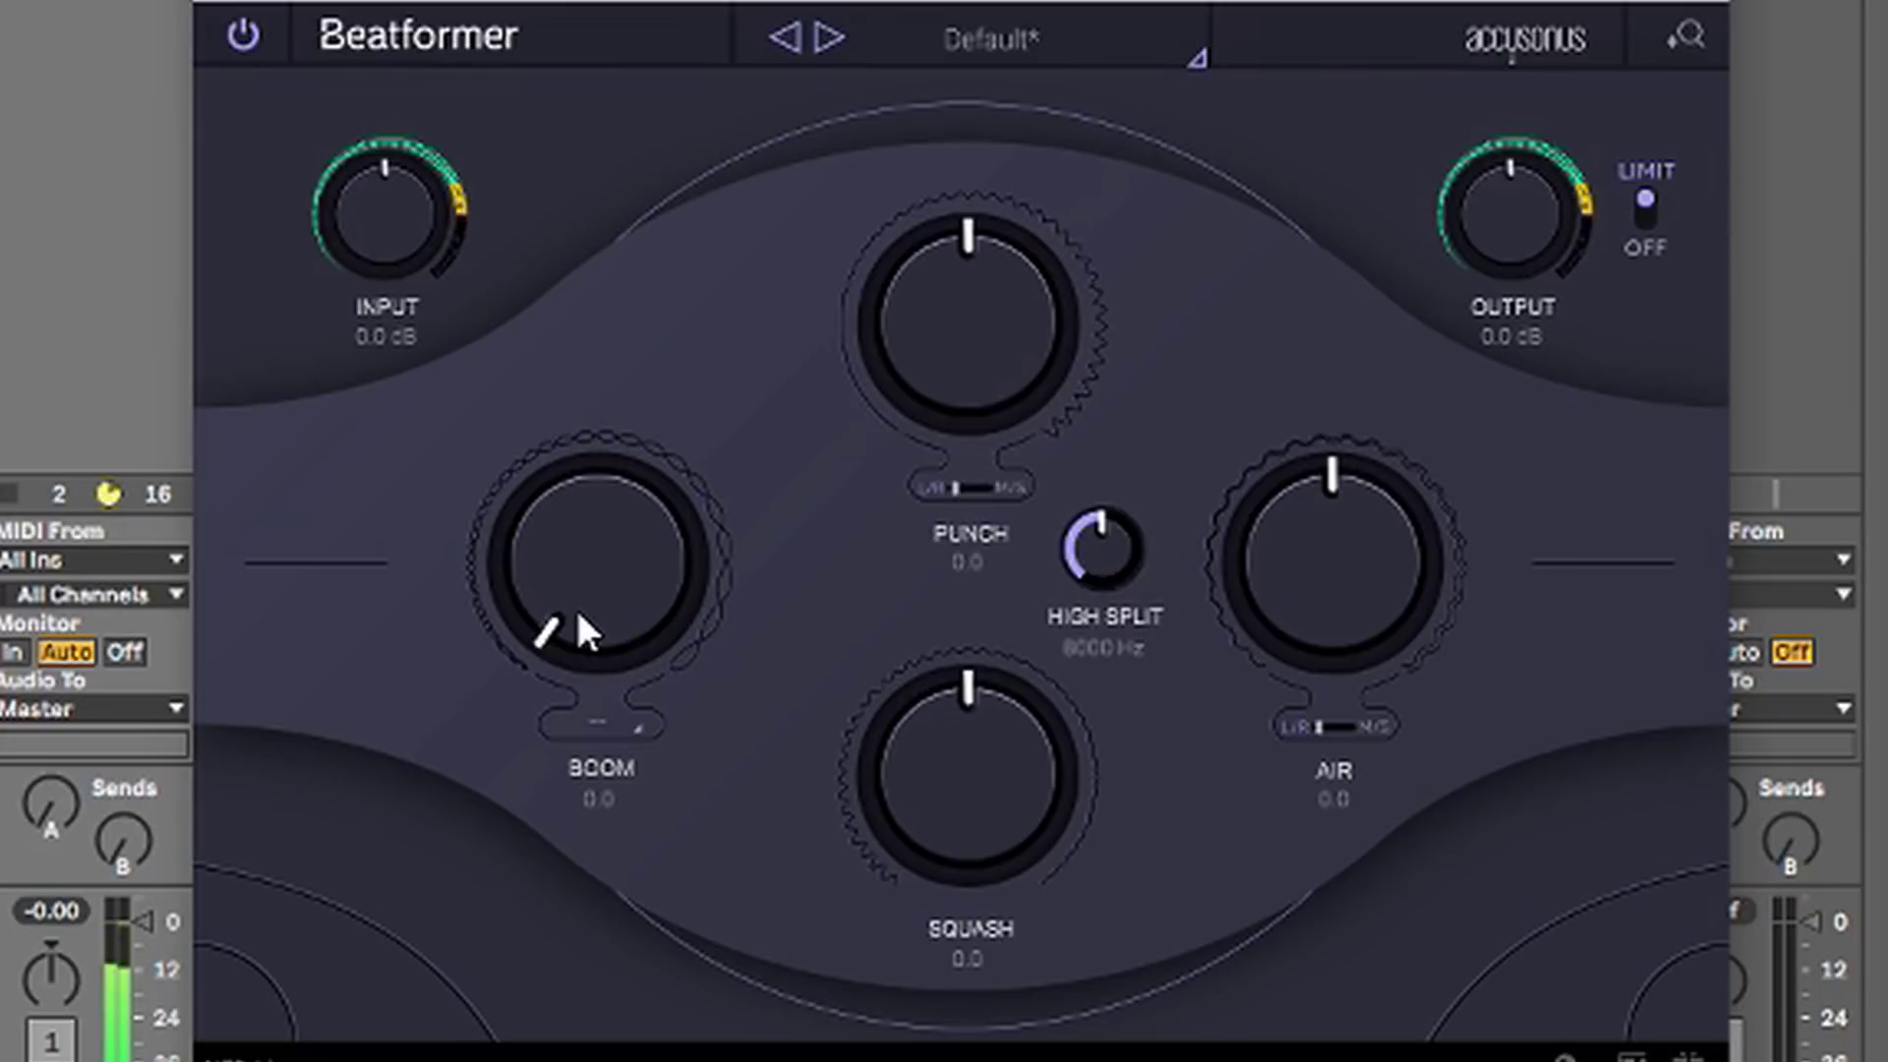
left_click_drag(579, 614, 616, 647)
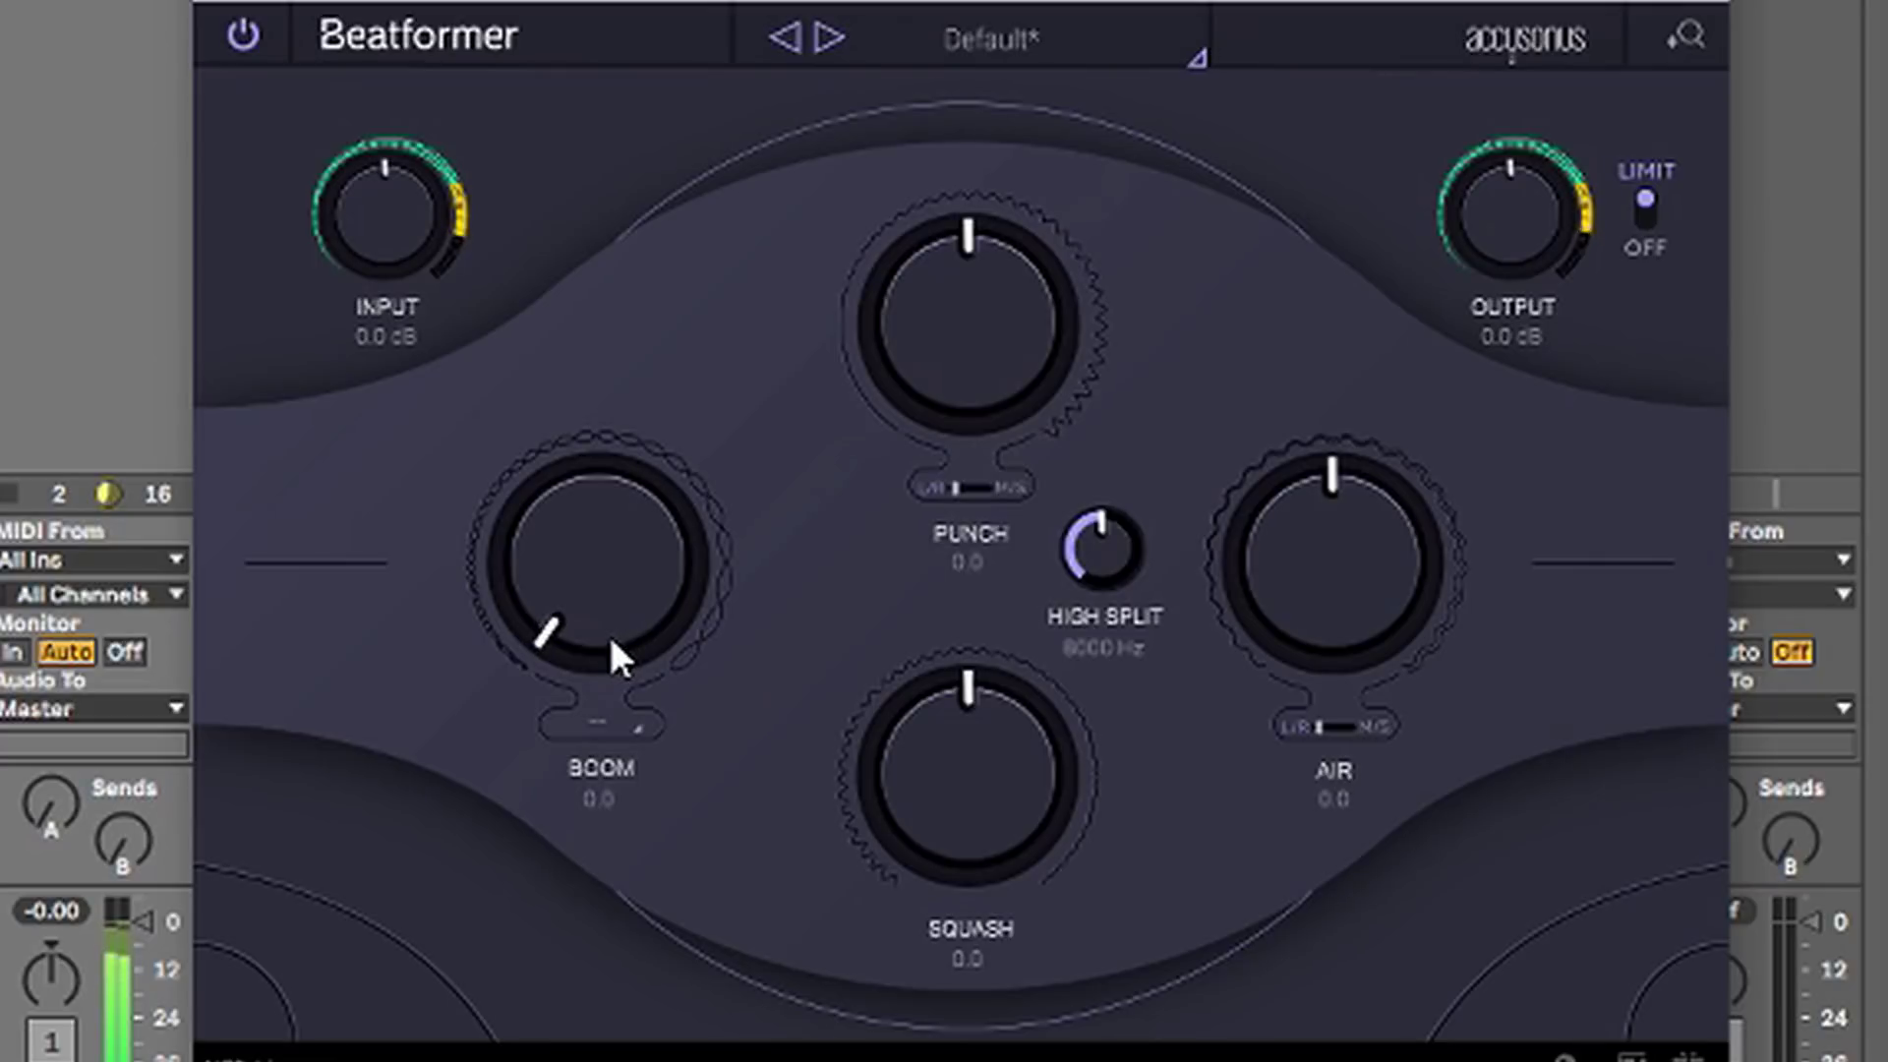
mouse_move(611, 639)
left_mouse_down()
mouse_move(558, 222)
mouse_move(602, 646)
left_mouse_up()
Shape the drum sound with Punch at 2.6, Boom at 3.3 and Squash at 1.4, trying Punch at 7.1 along the way
left_click_drag(961, 847, 978, 793)
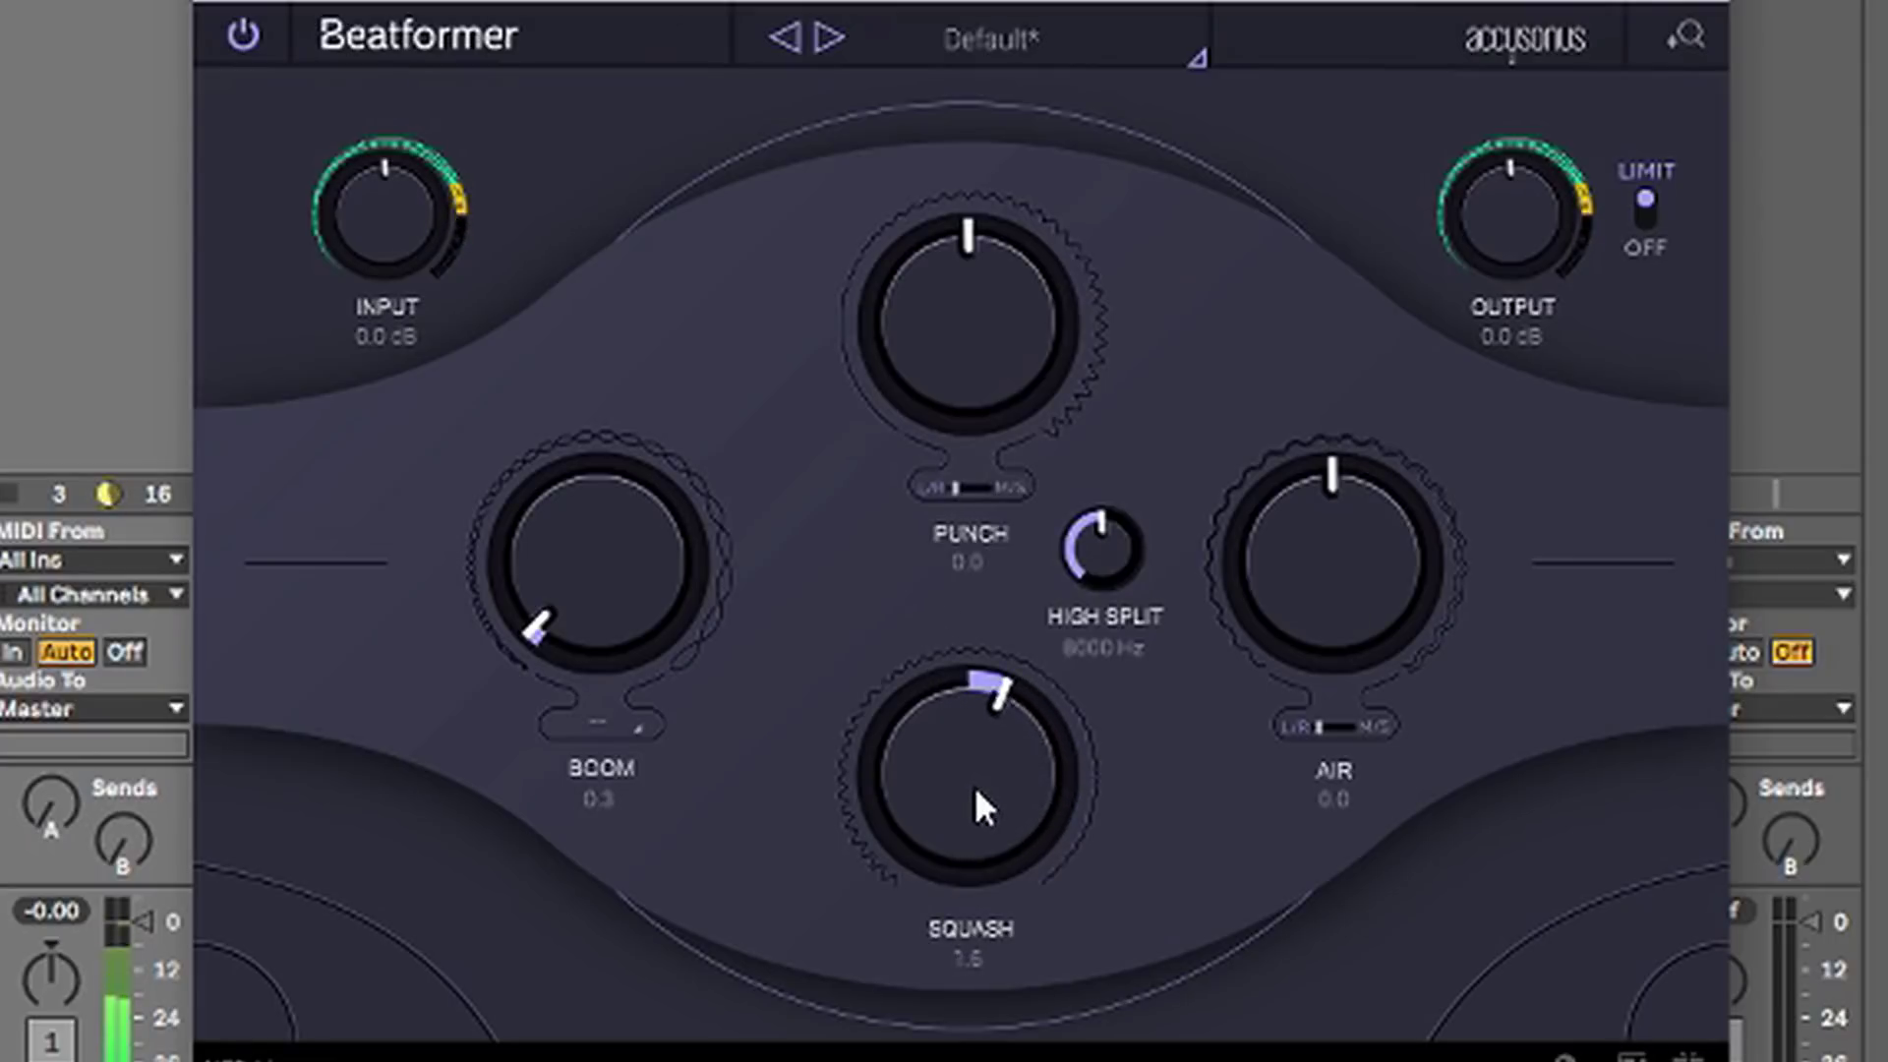
left_click_drag(948, 368, 936, 174)
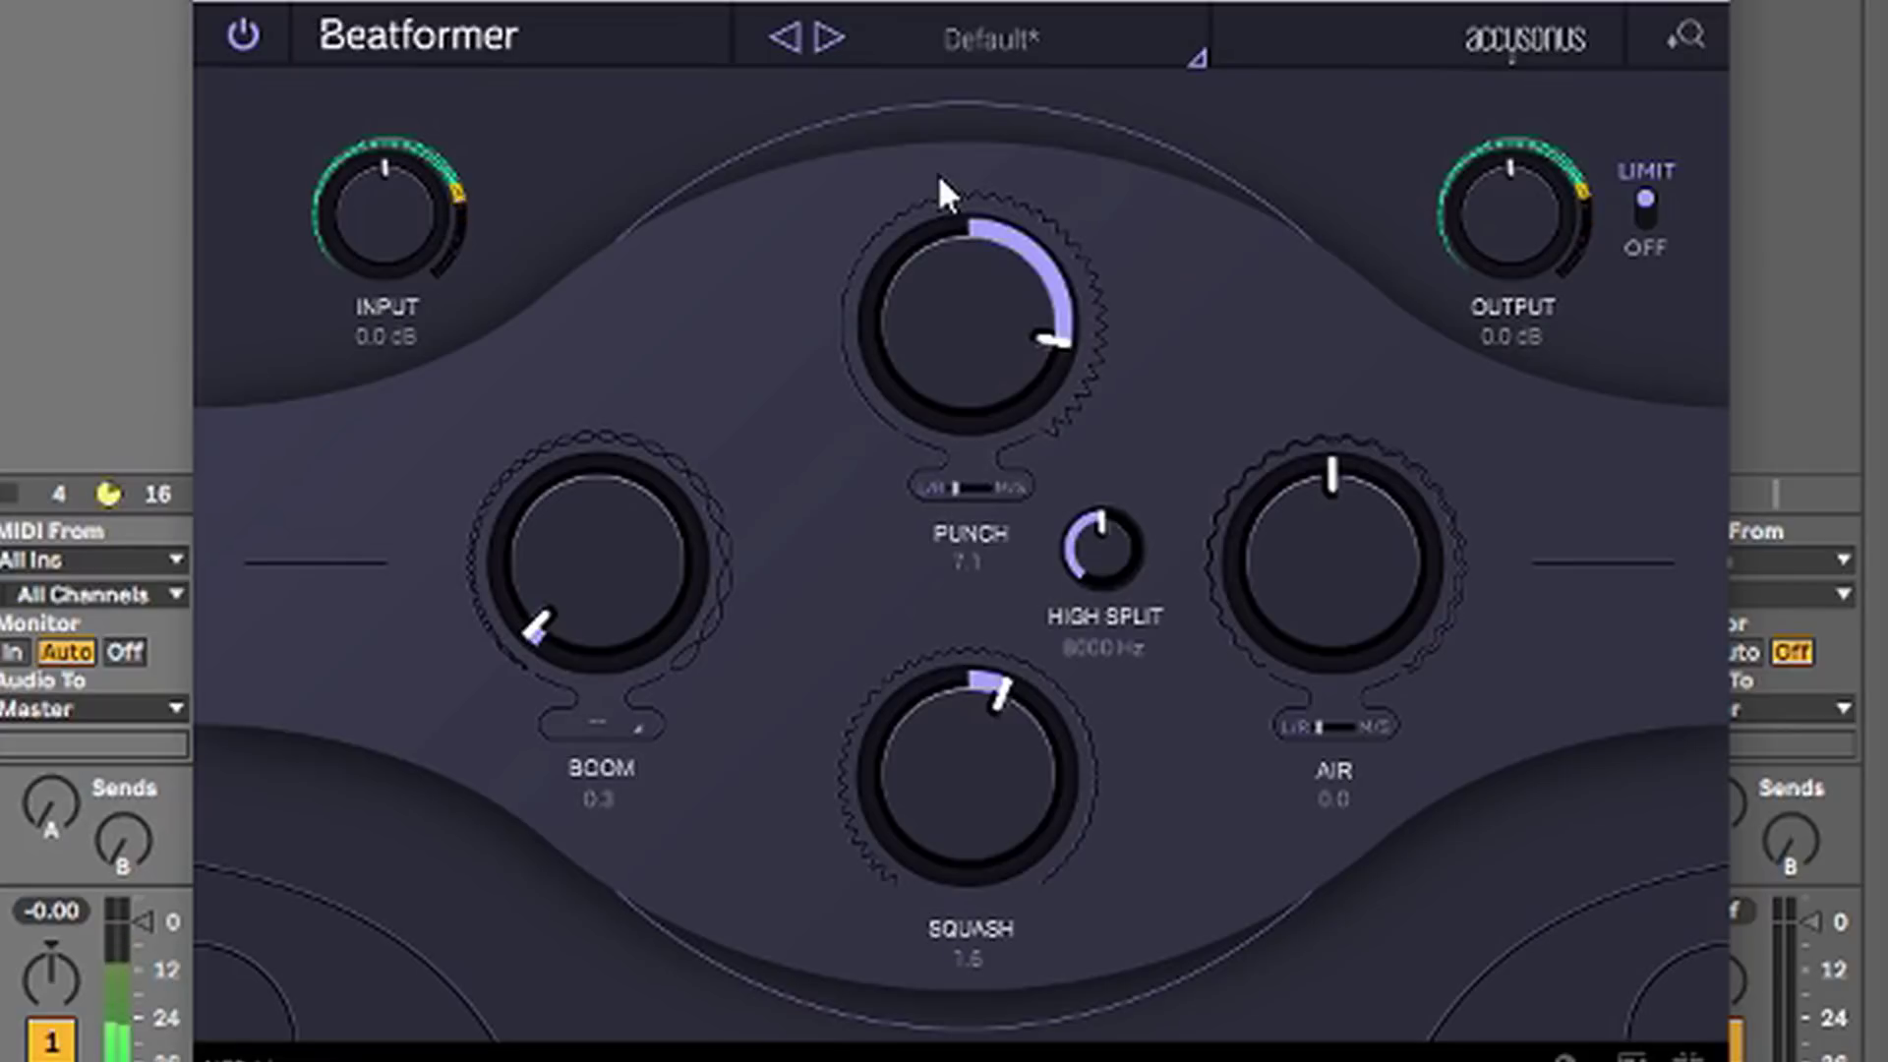
left_click_drag(932, 313, 950, 446)
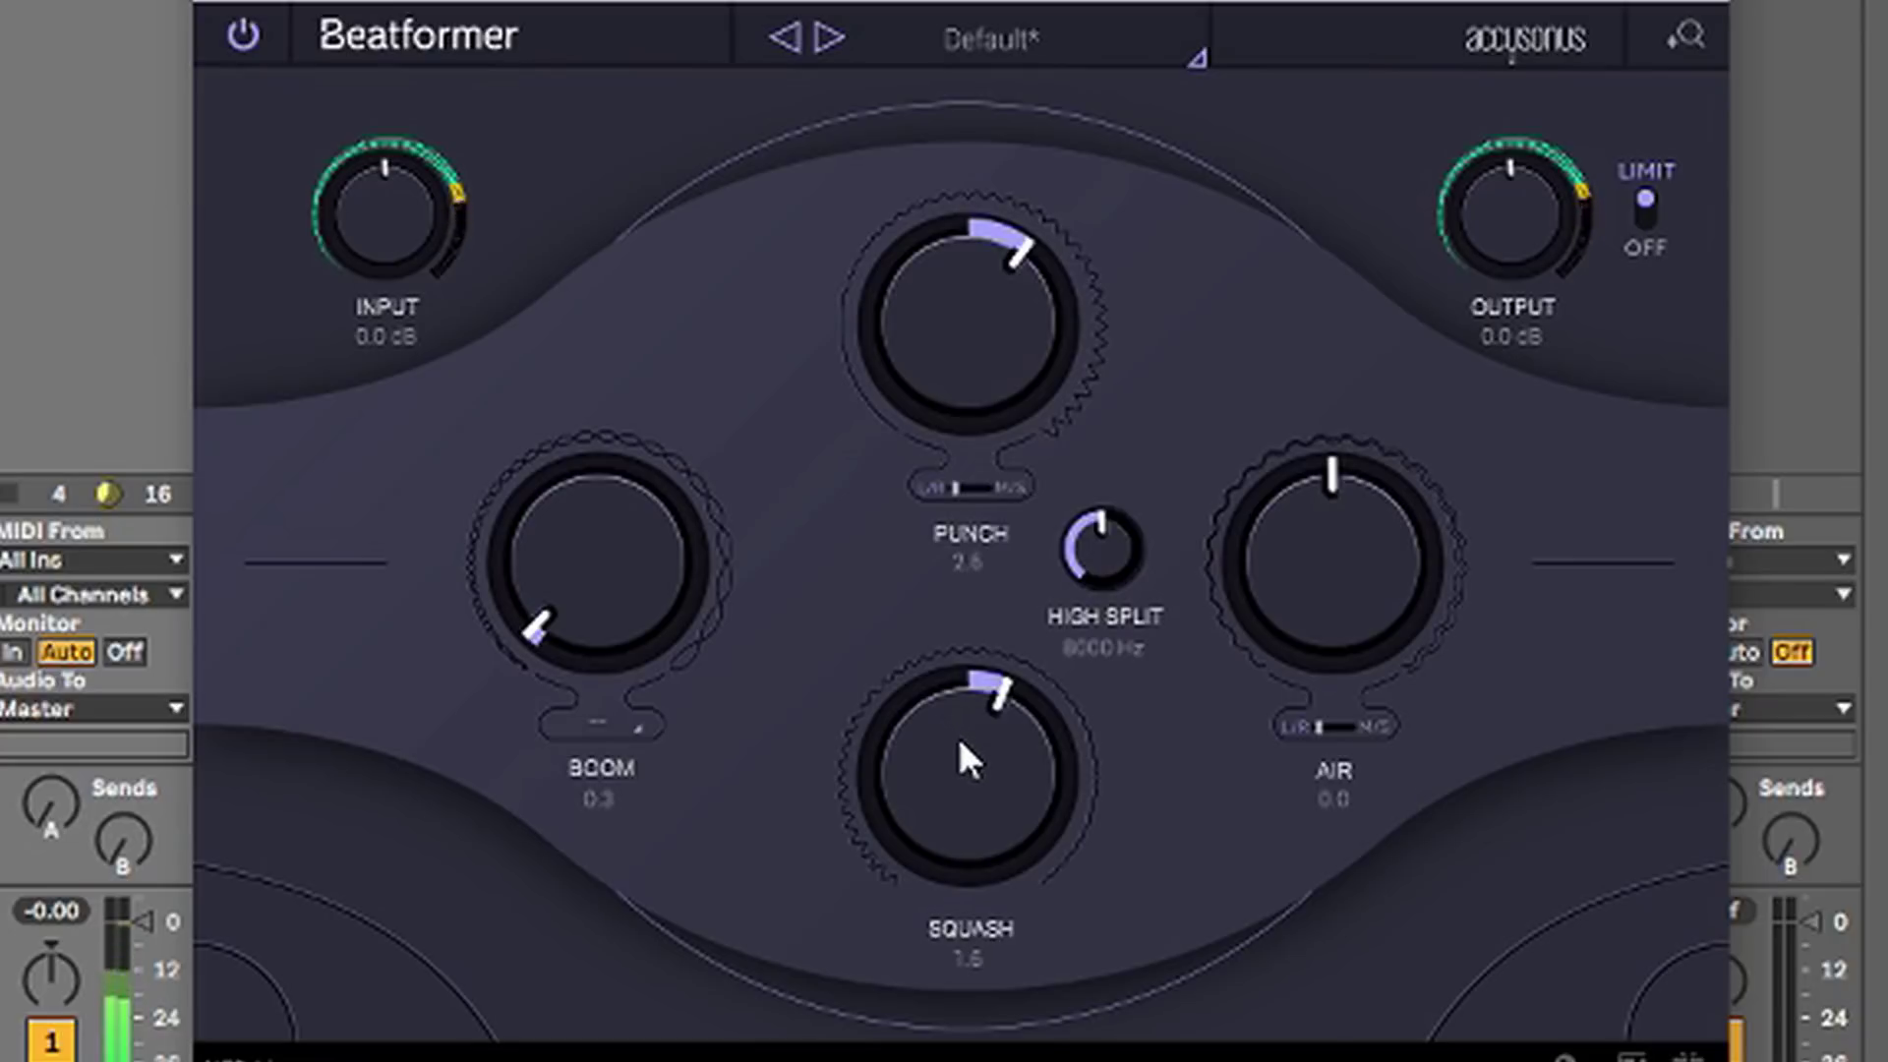
left_click_drag(610, 590, 571, 408)
mouse_move(955, 826)
left_mouse_down()
mouse_move(927, 715)
mouse_move(950, 828)
left_mouse_up()
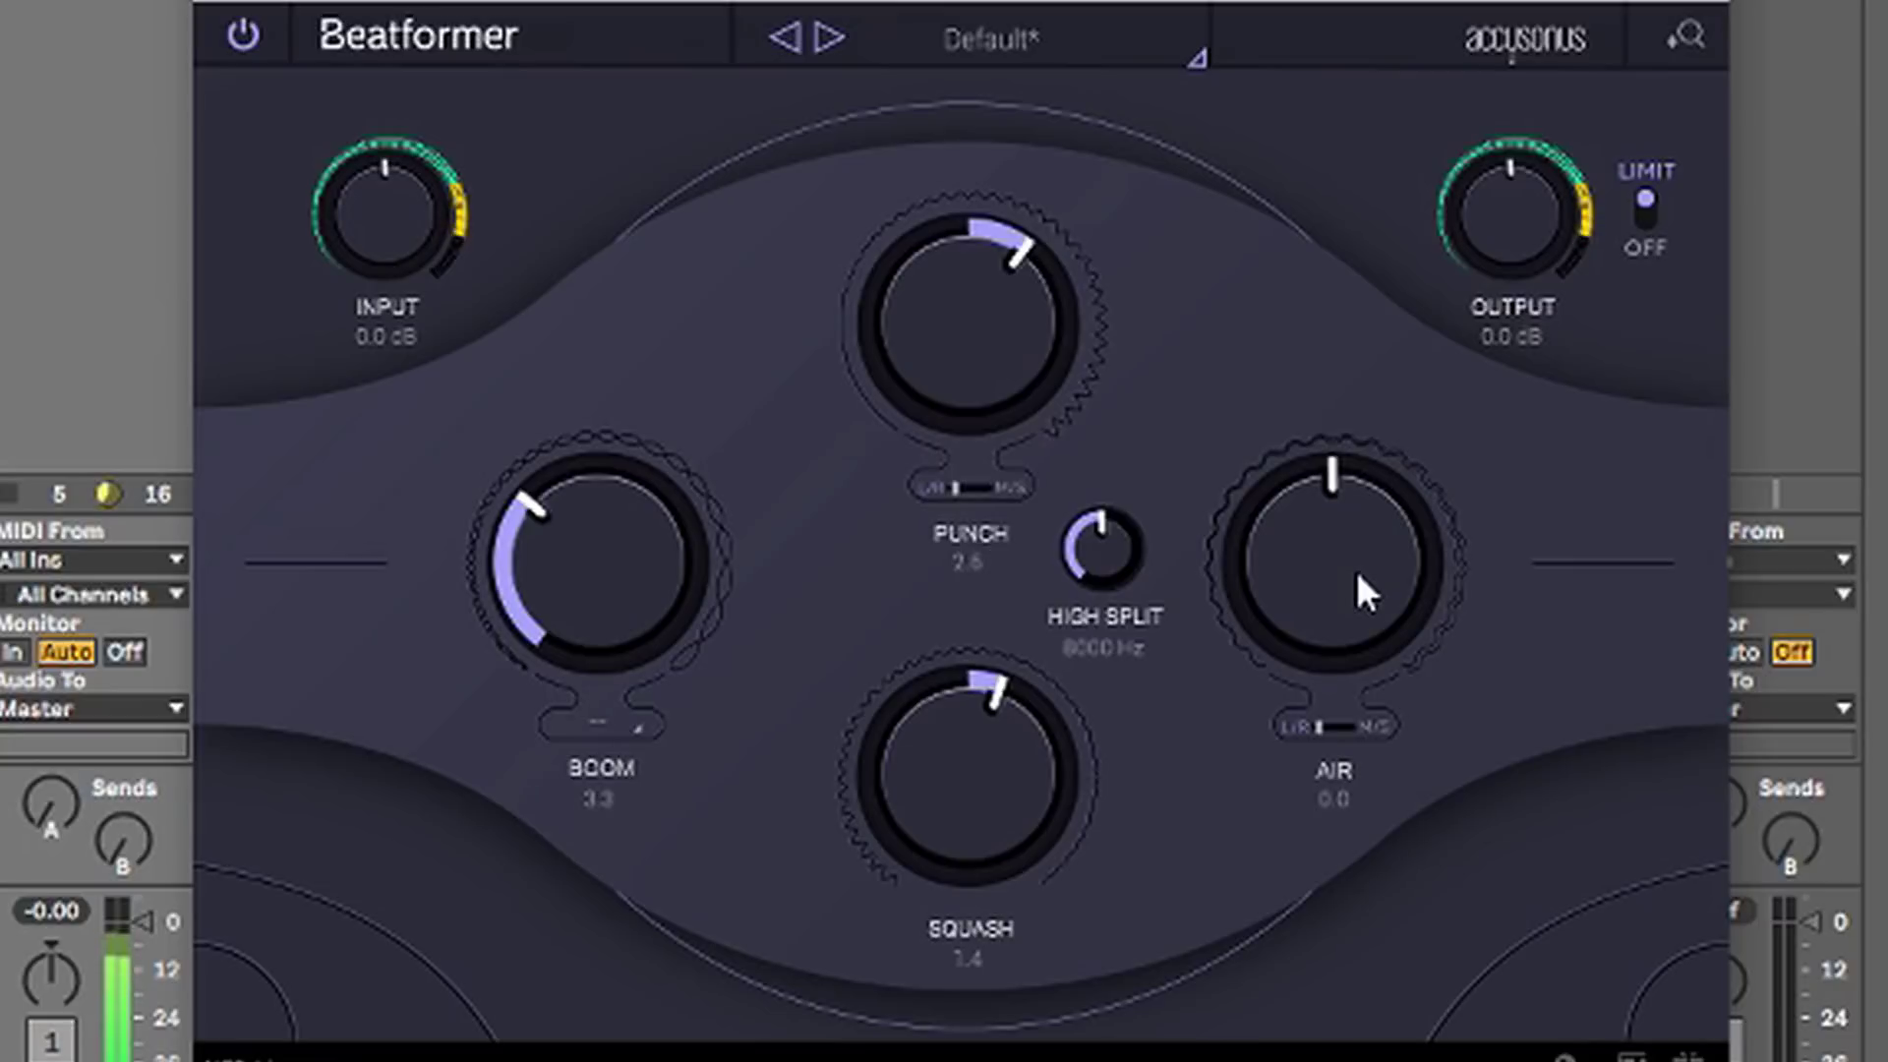
Turn both Air and Squash down to their minimum of -10.0
left_click_drag(1358, 576, 1439, 866)
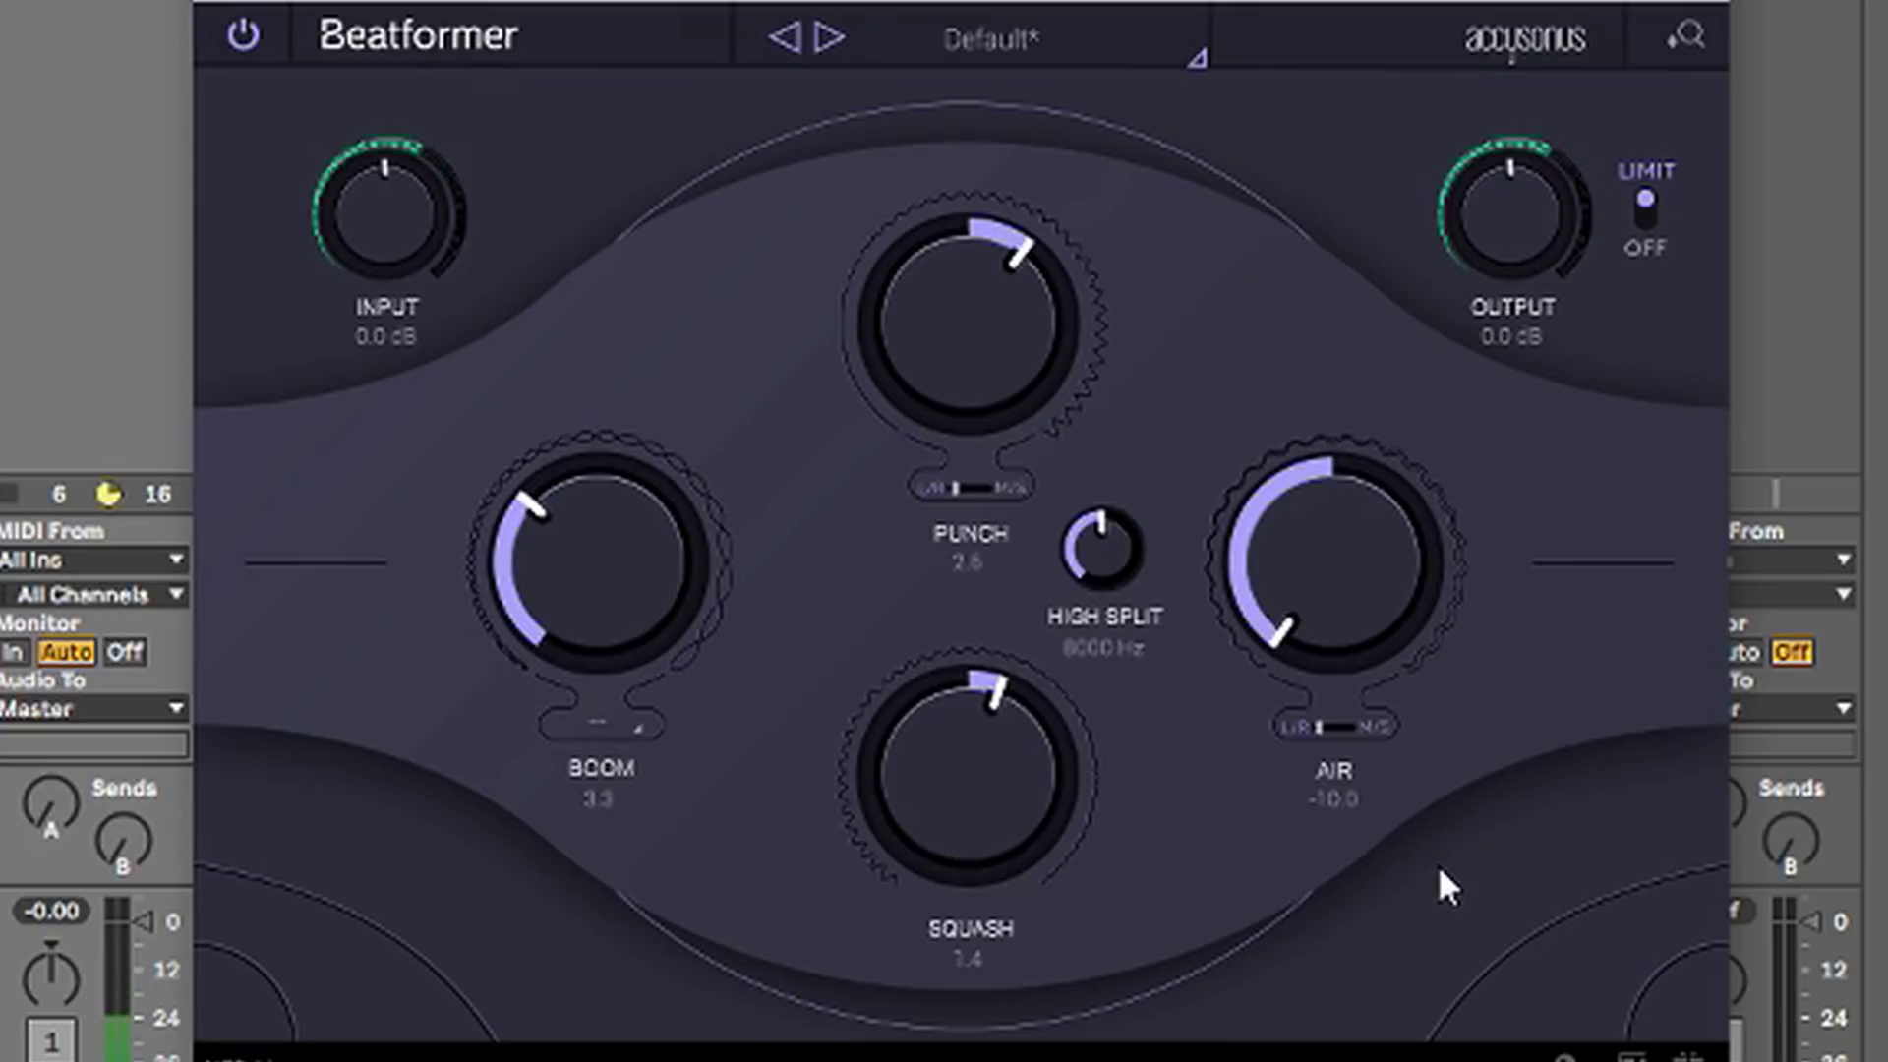
left_click_drag(983, 765, 1027, 1061)
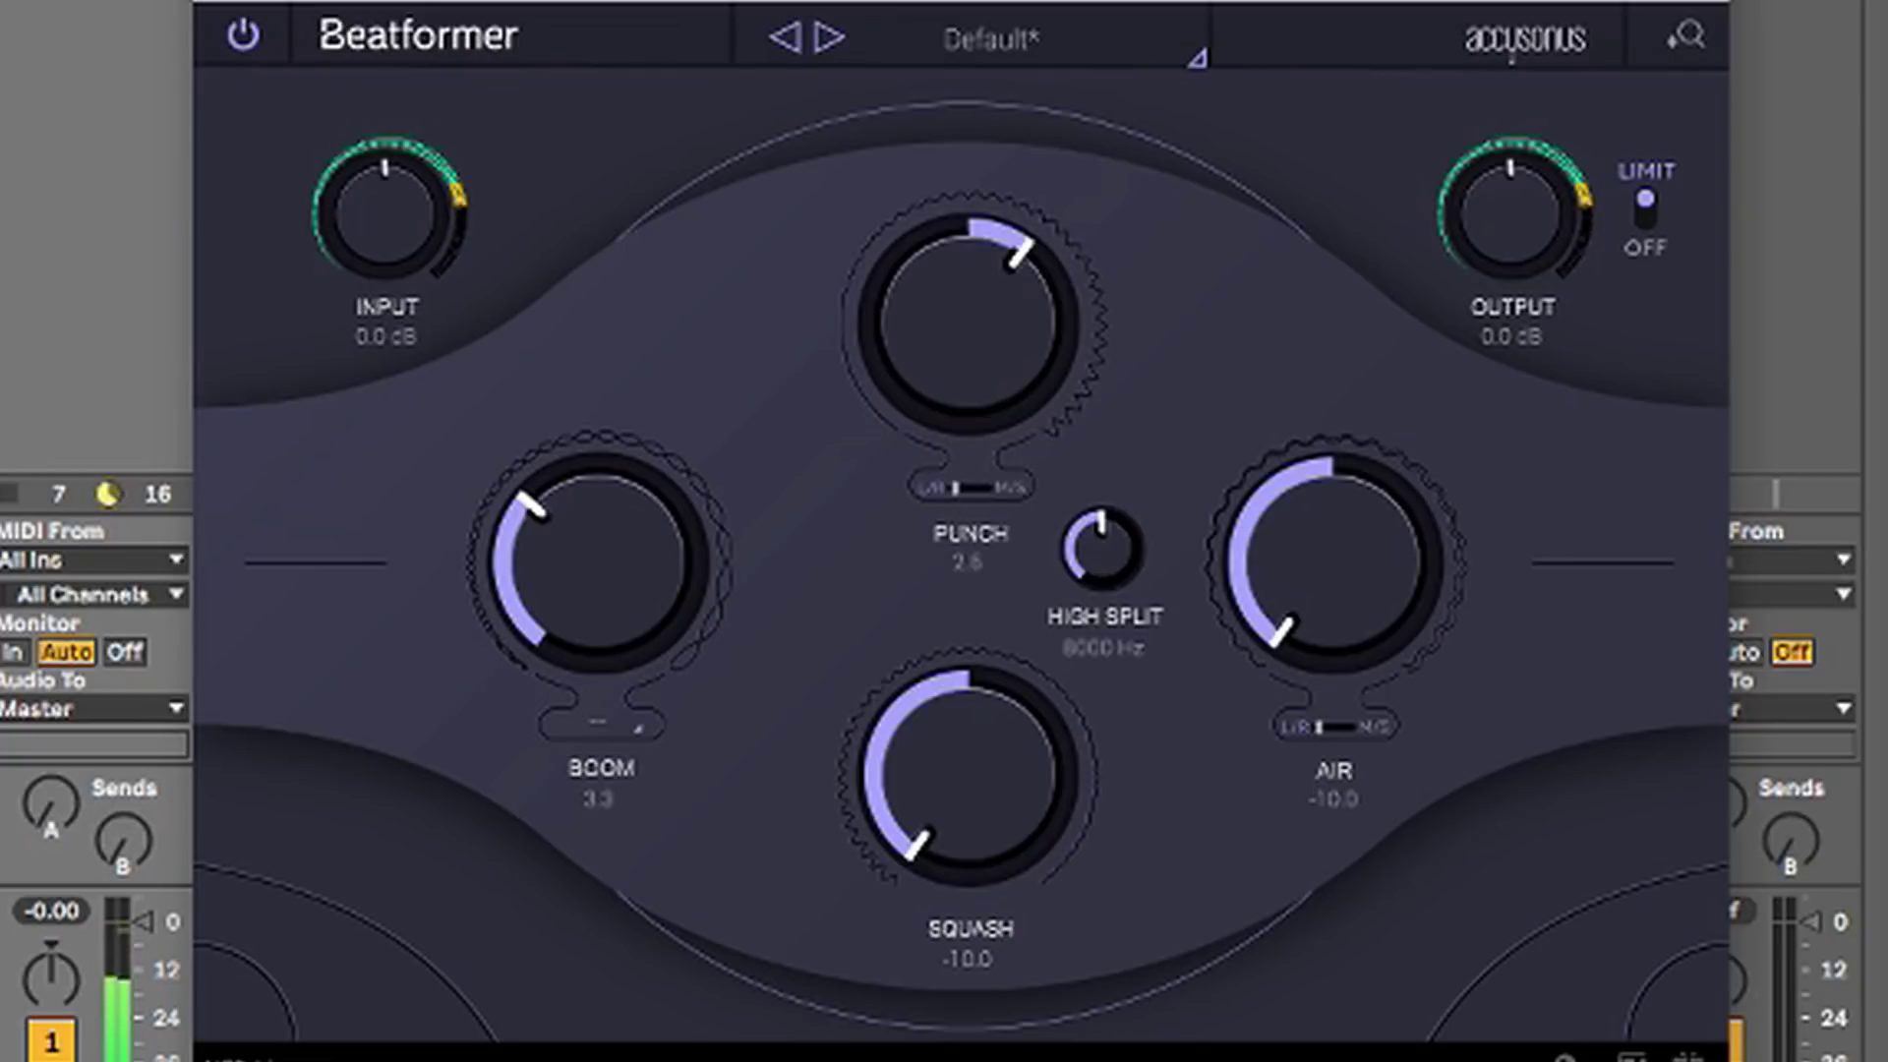
key("F1")
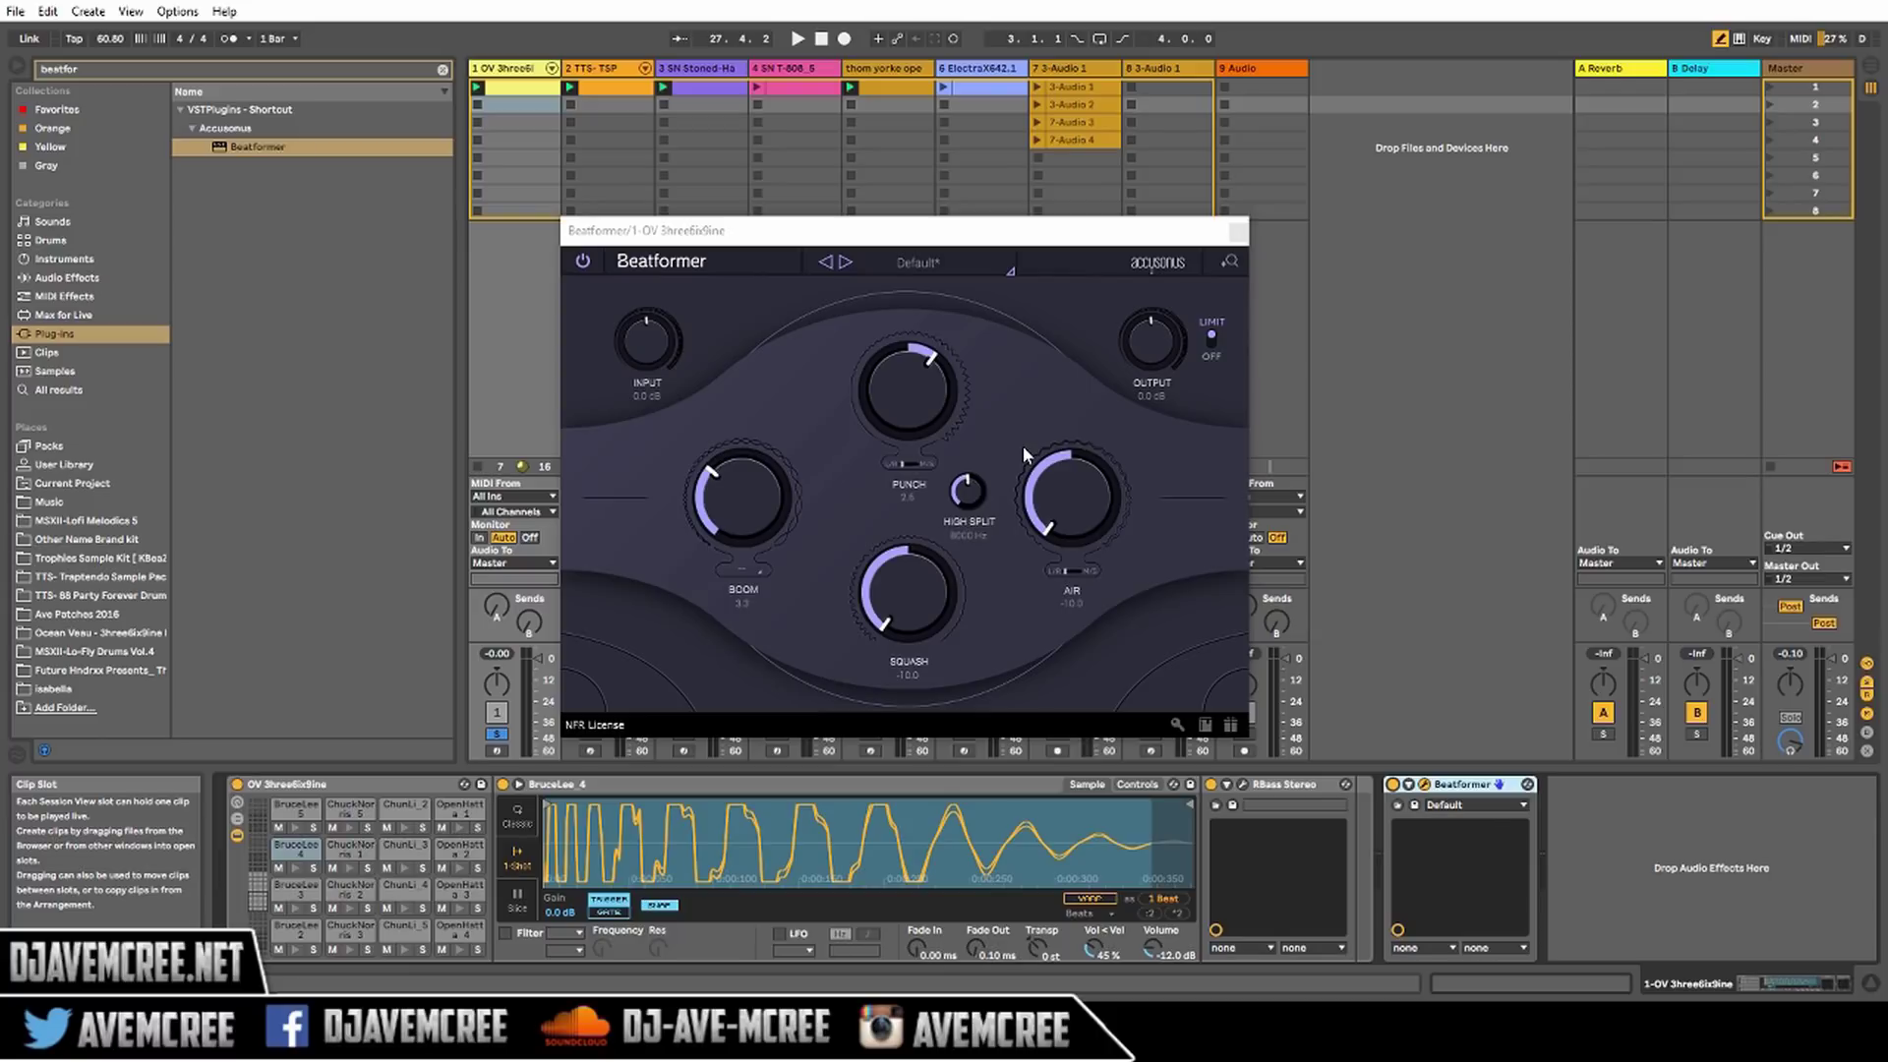
Load the Hi Fi(ve) preset on the drum track and audition the presets that follow it, one by one, through Punch and Grind
left_click(881, 260)
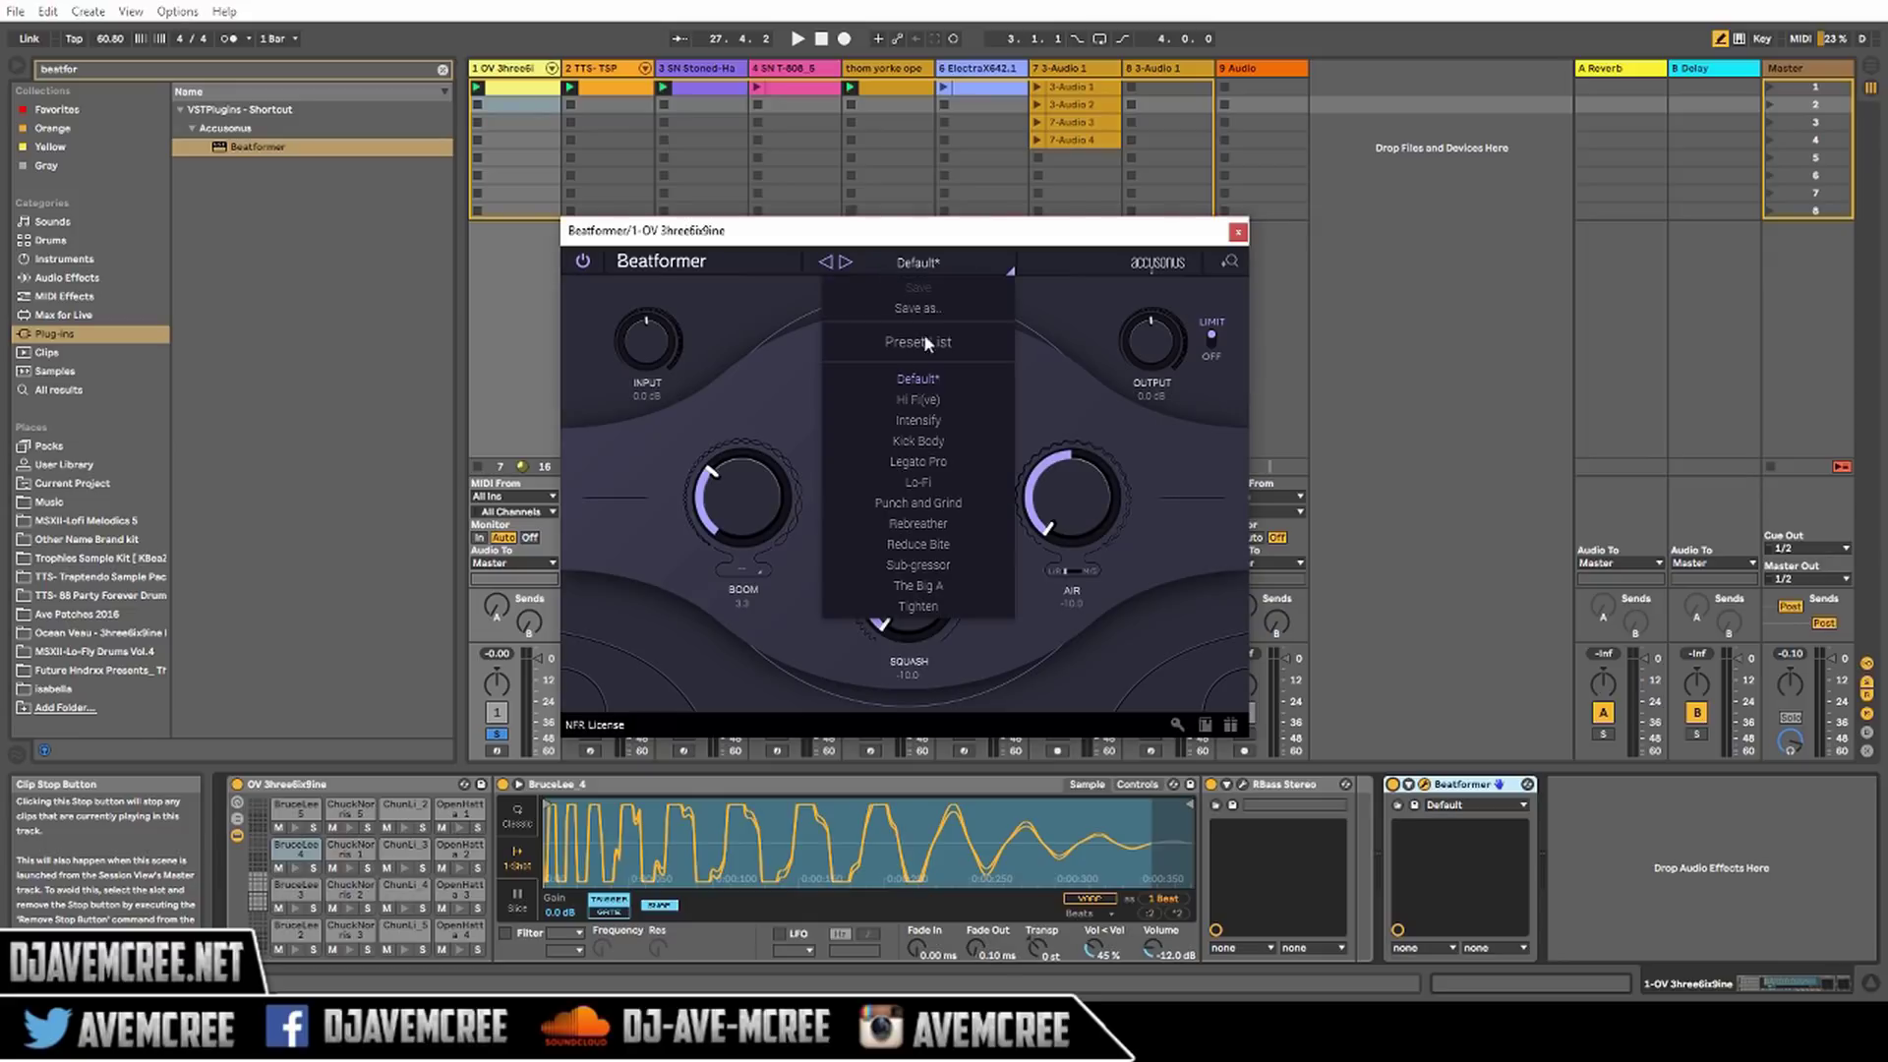
left_click(940, 398)
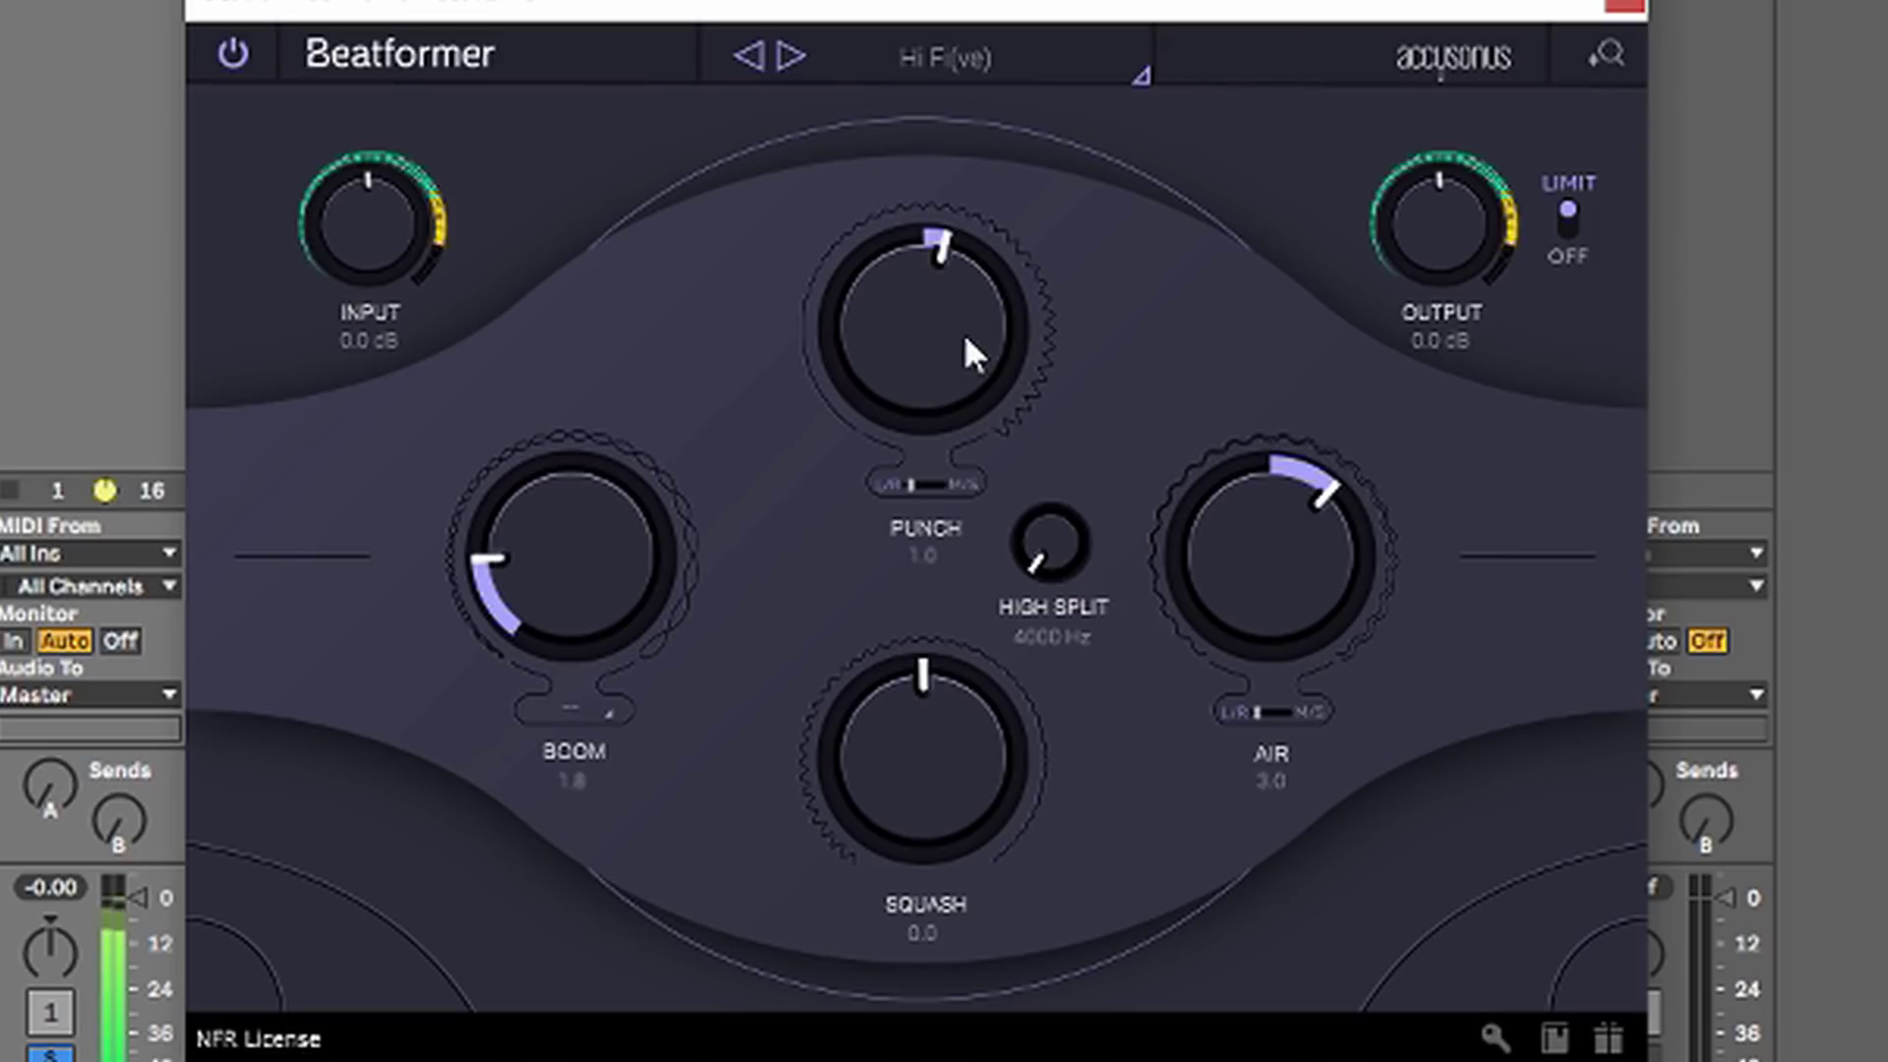
left_click(798, 56)
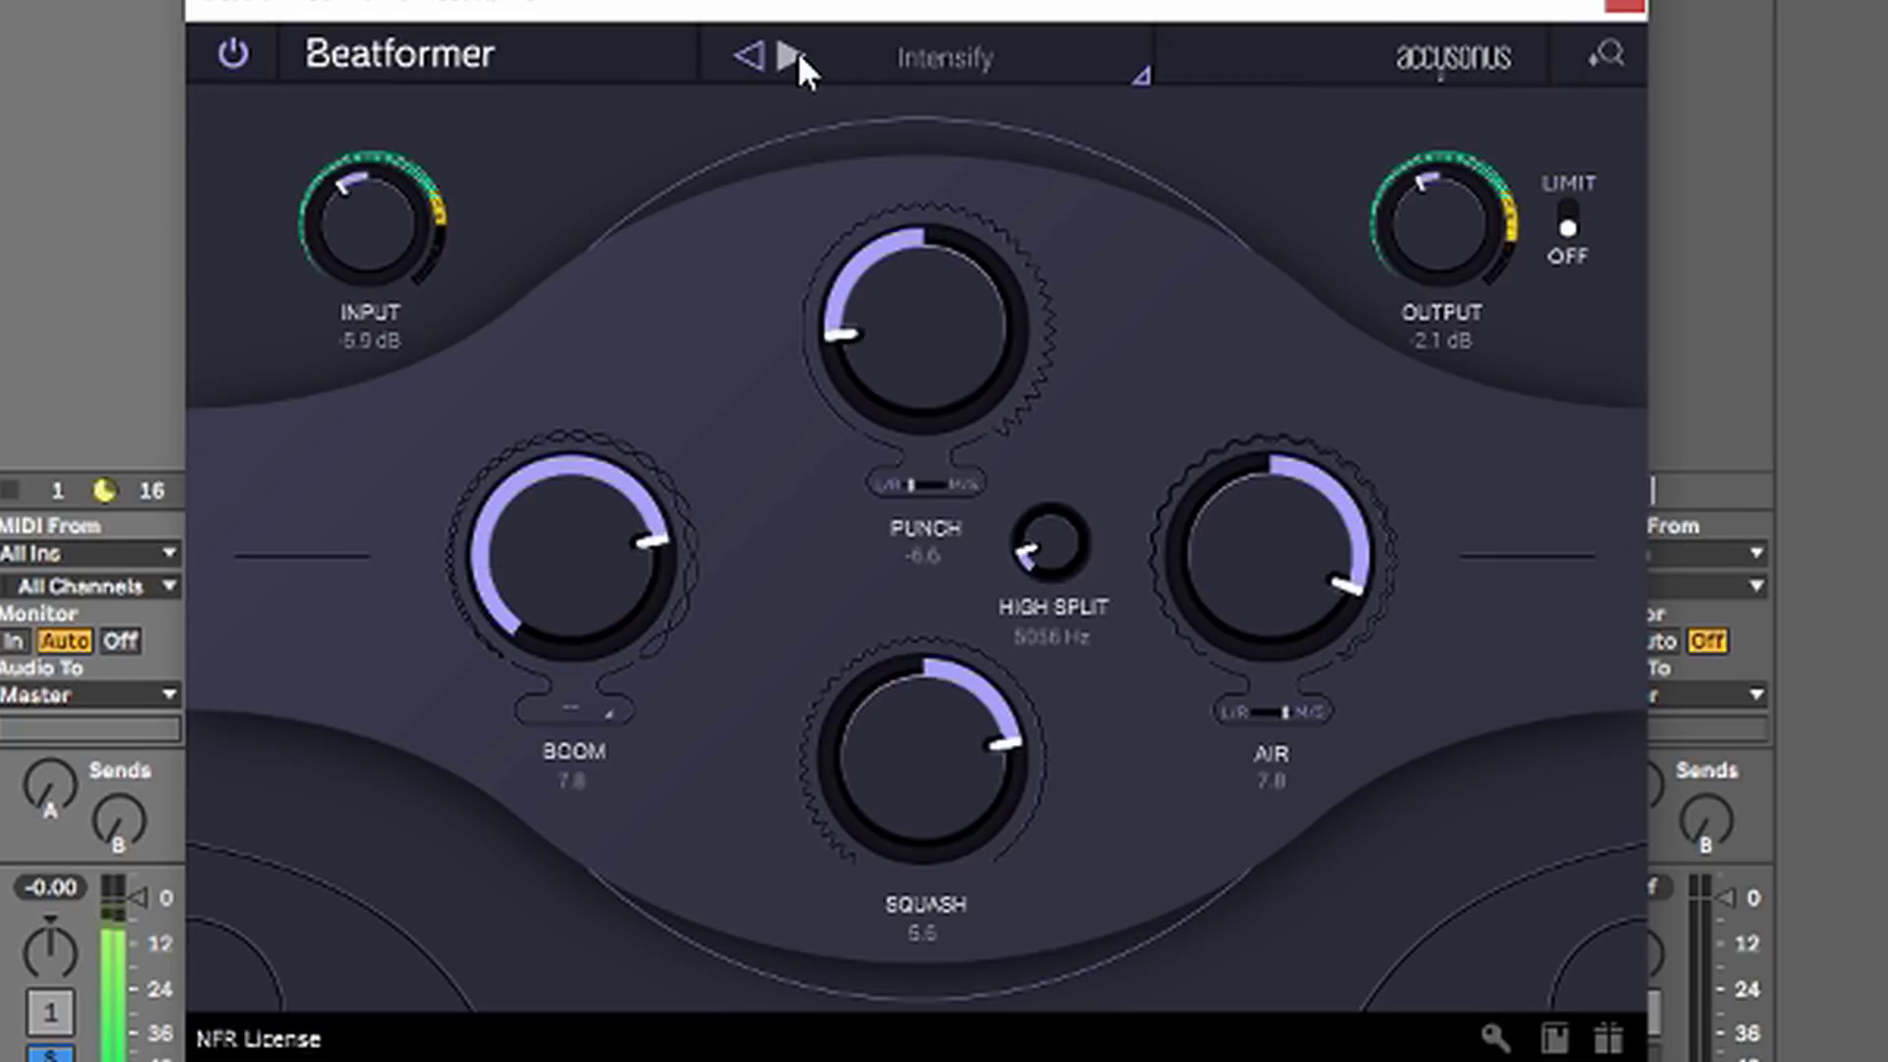
left_click(799, 56)
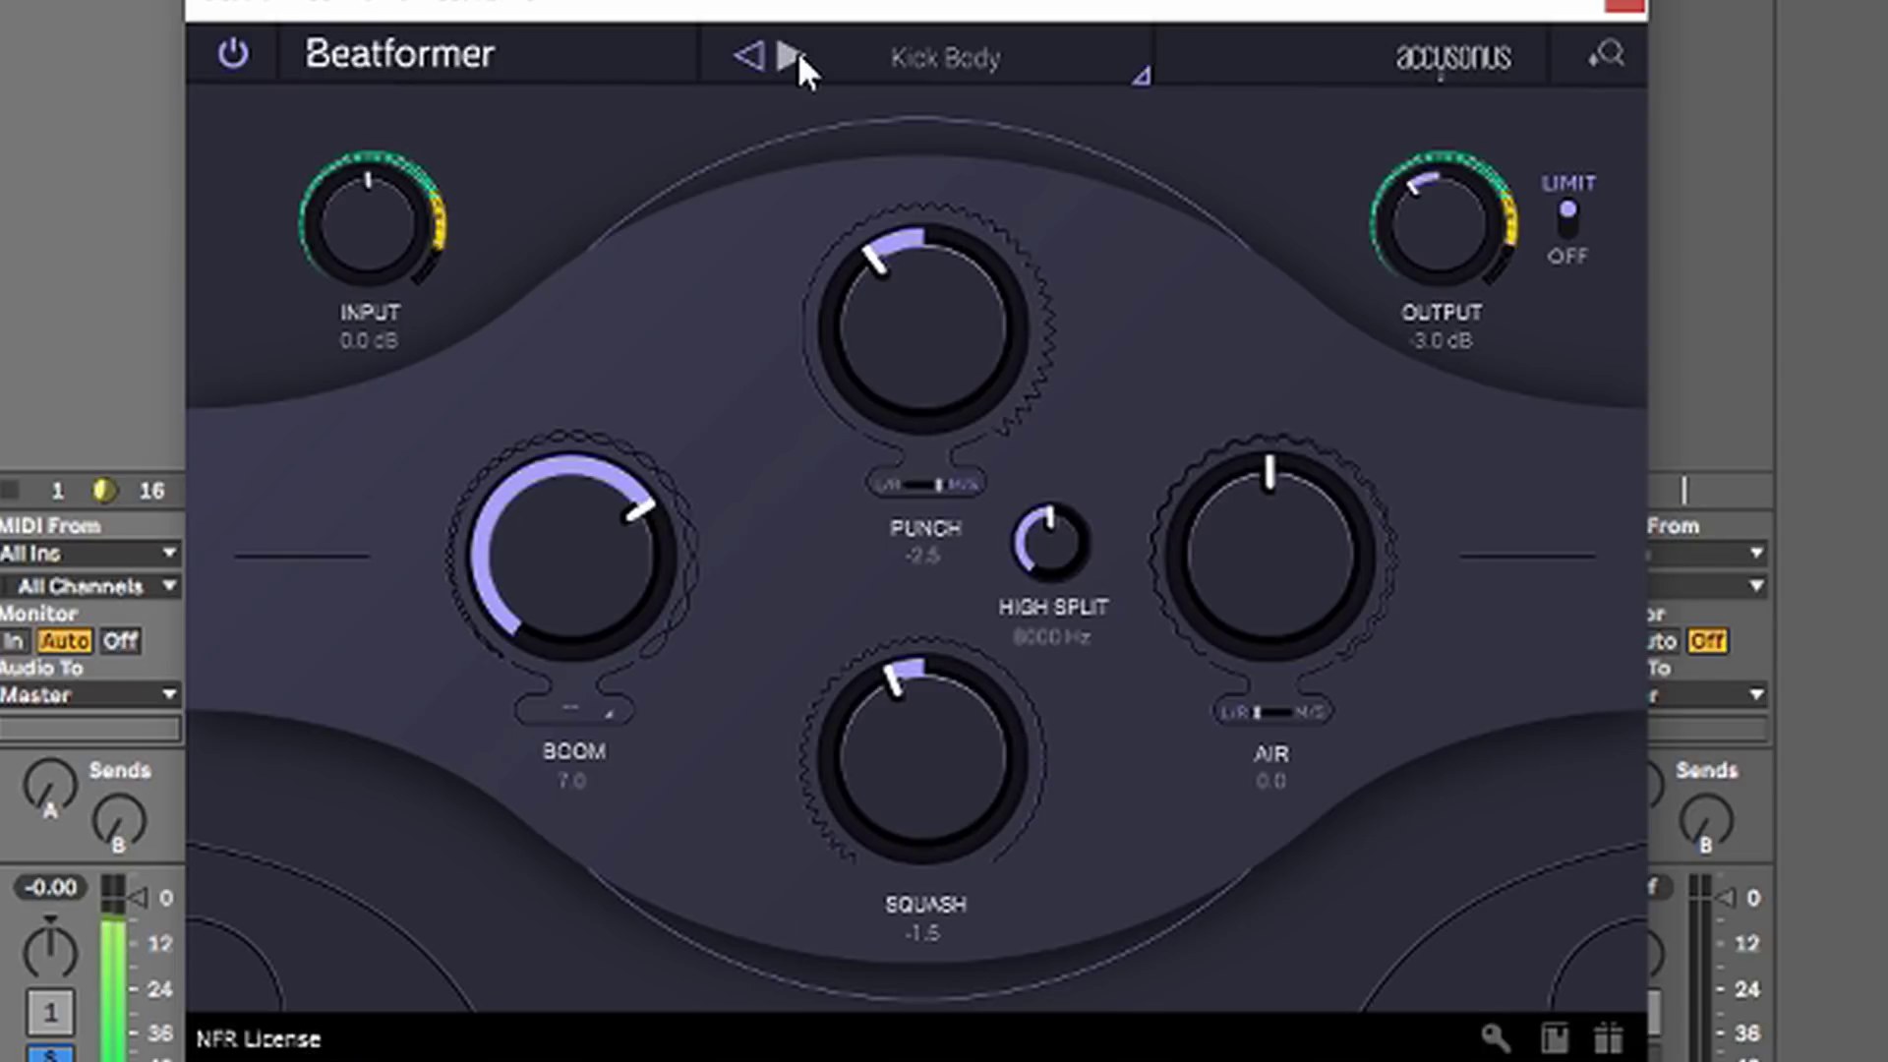
left_click(799, 56)
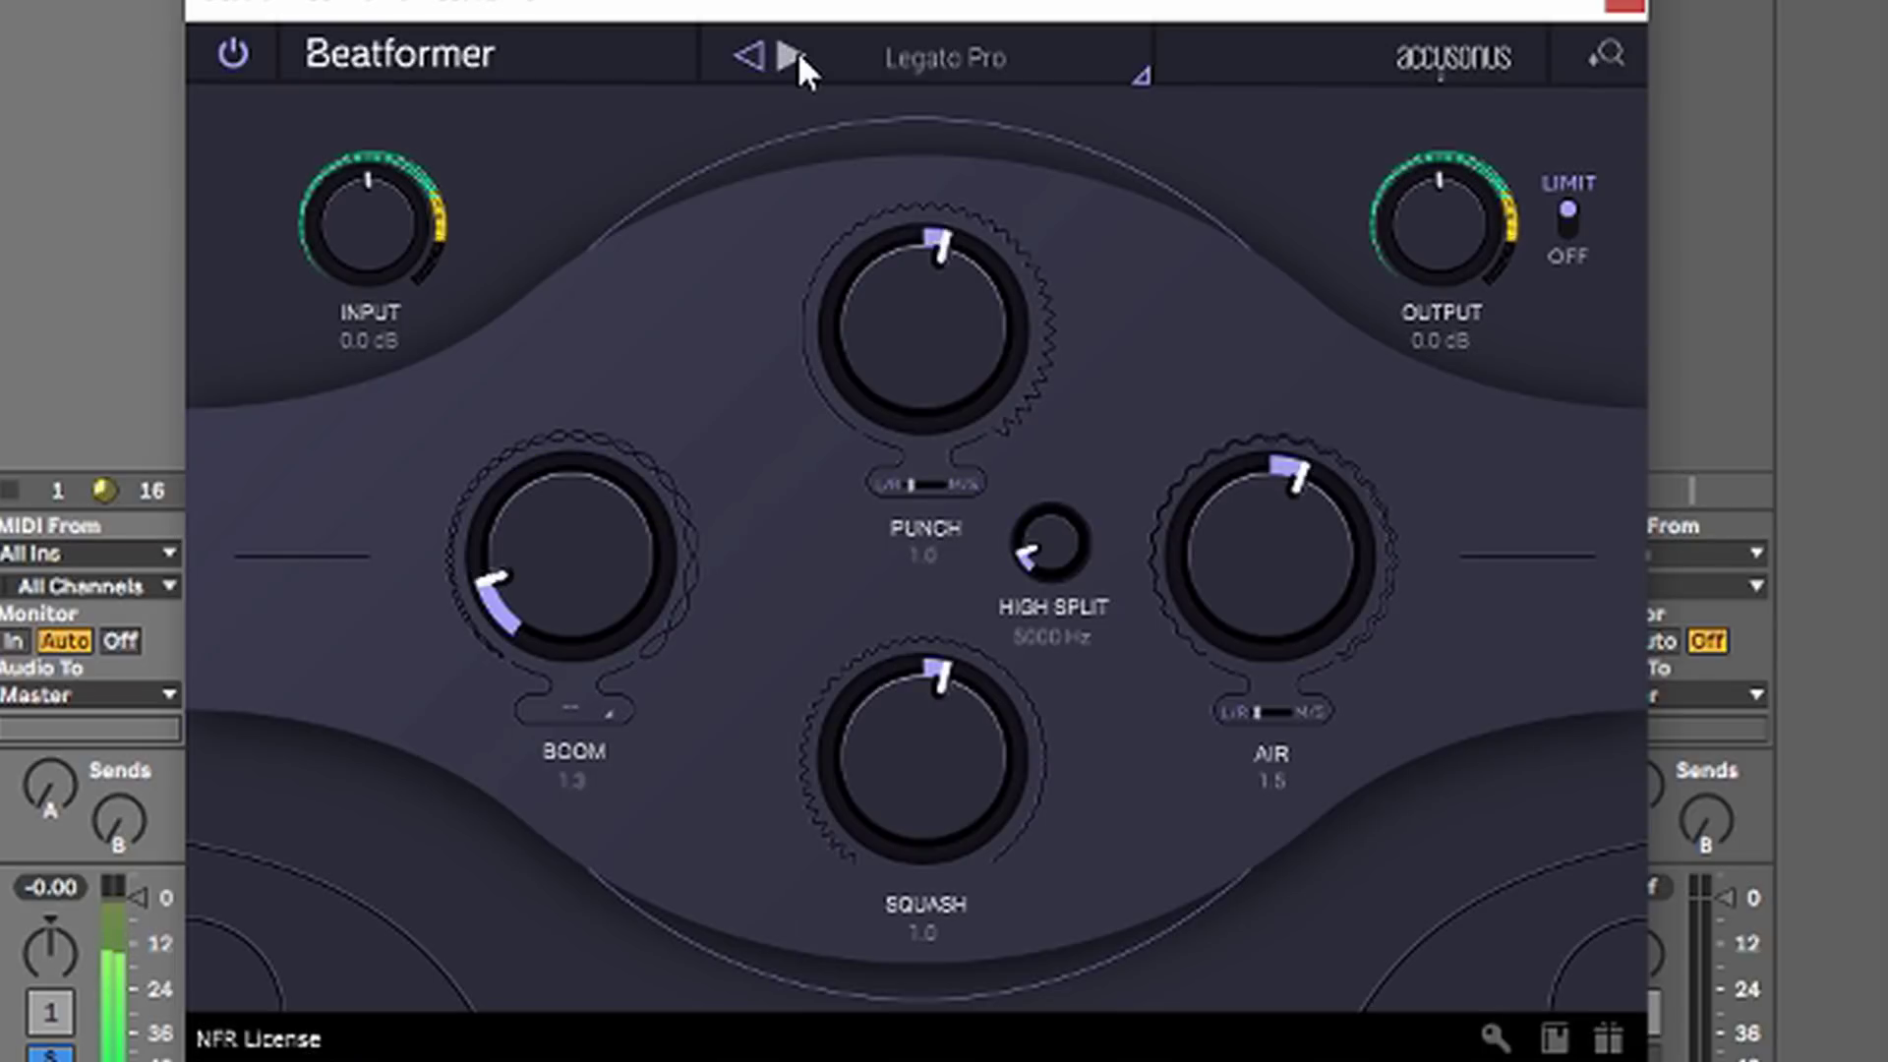
left_click(799, 56)
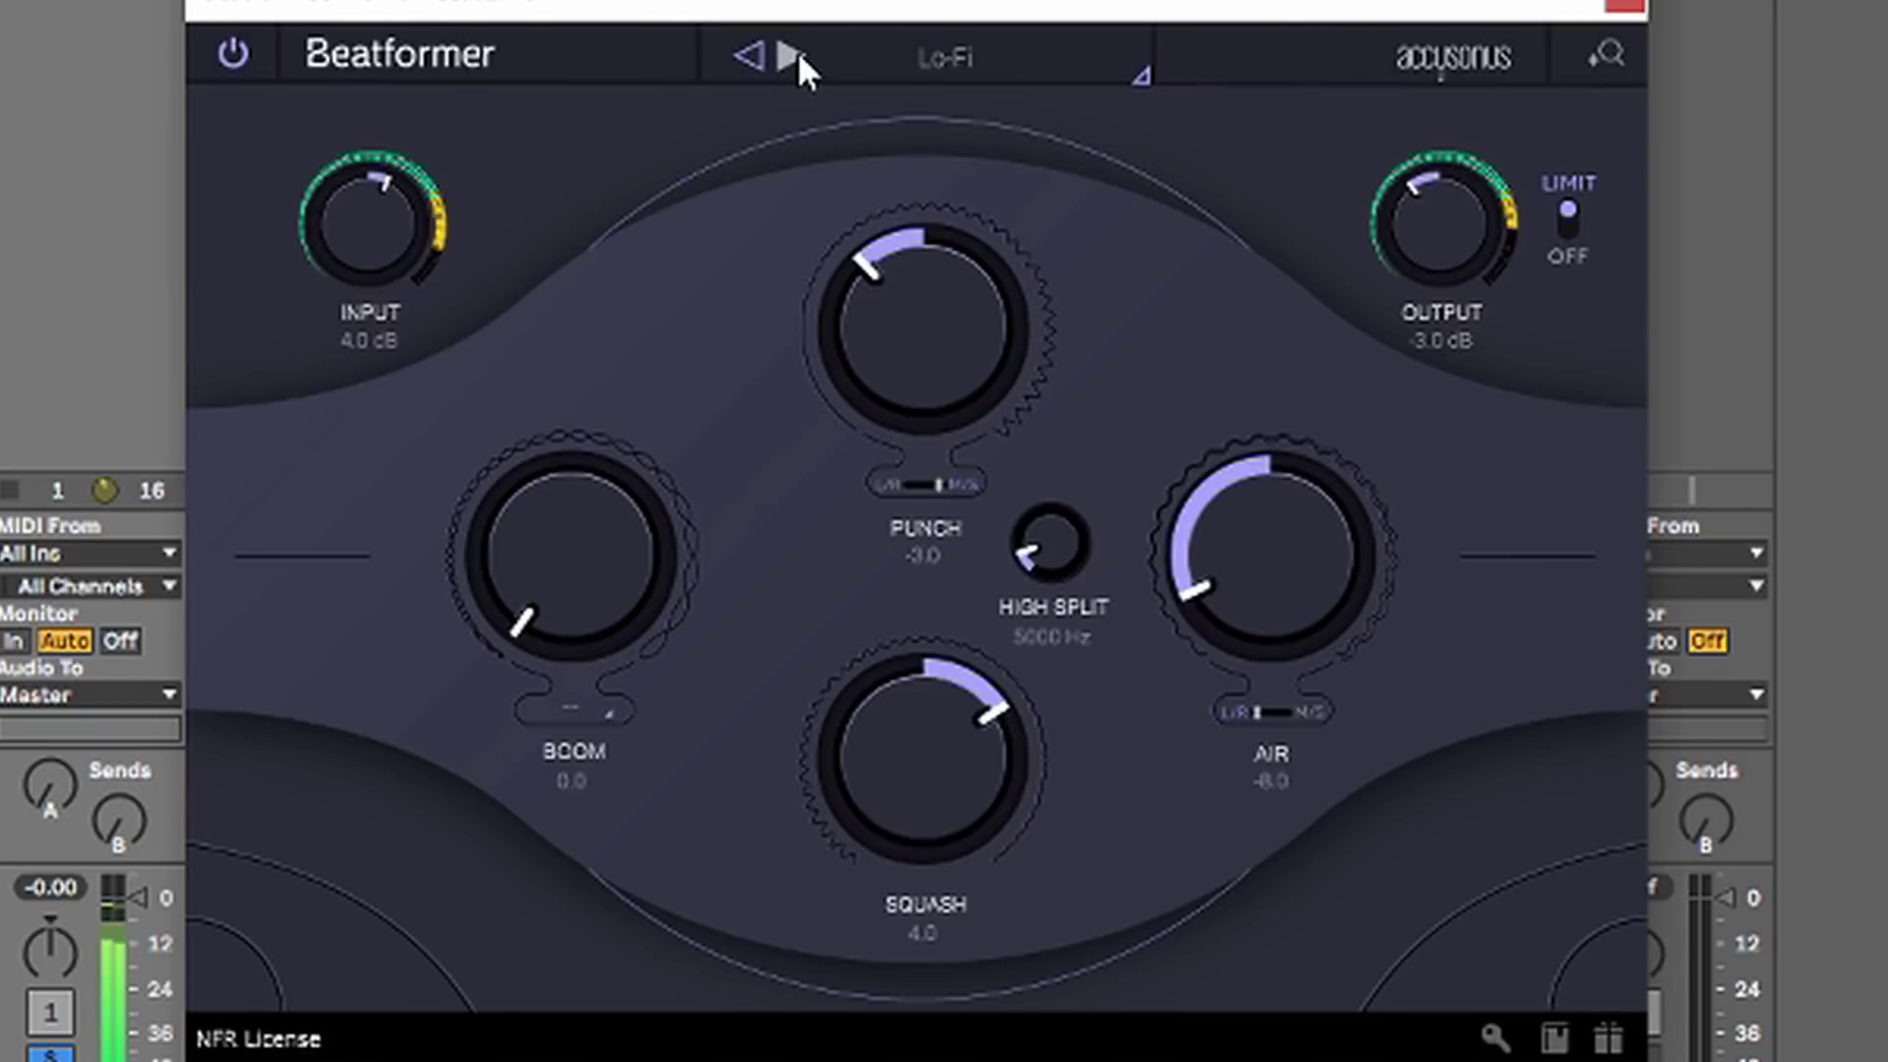
left_click(798, 56)
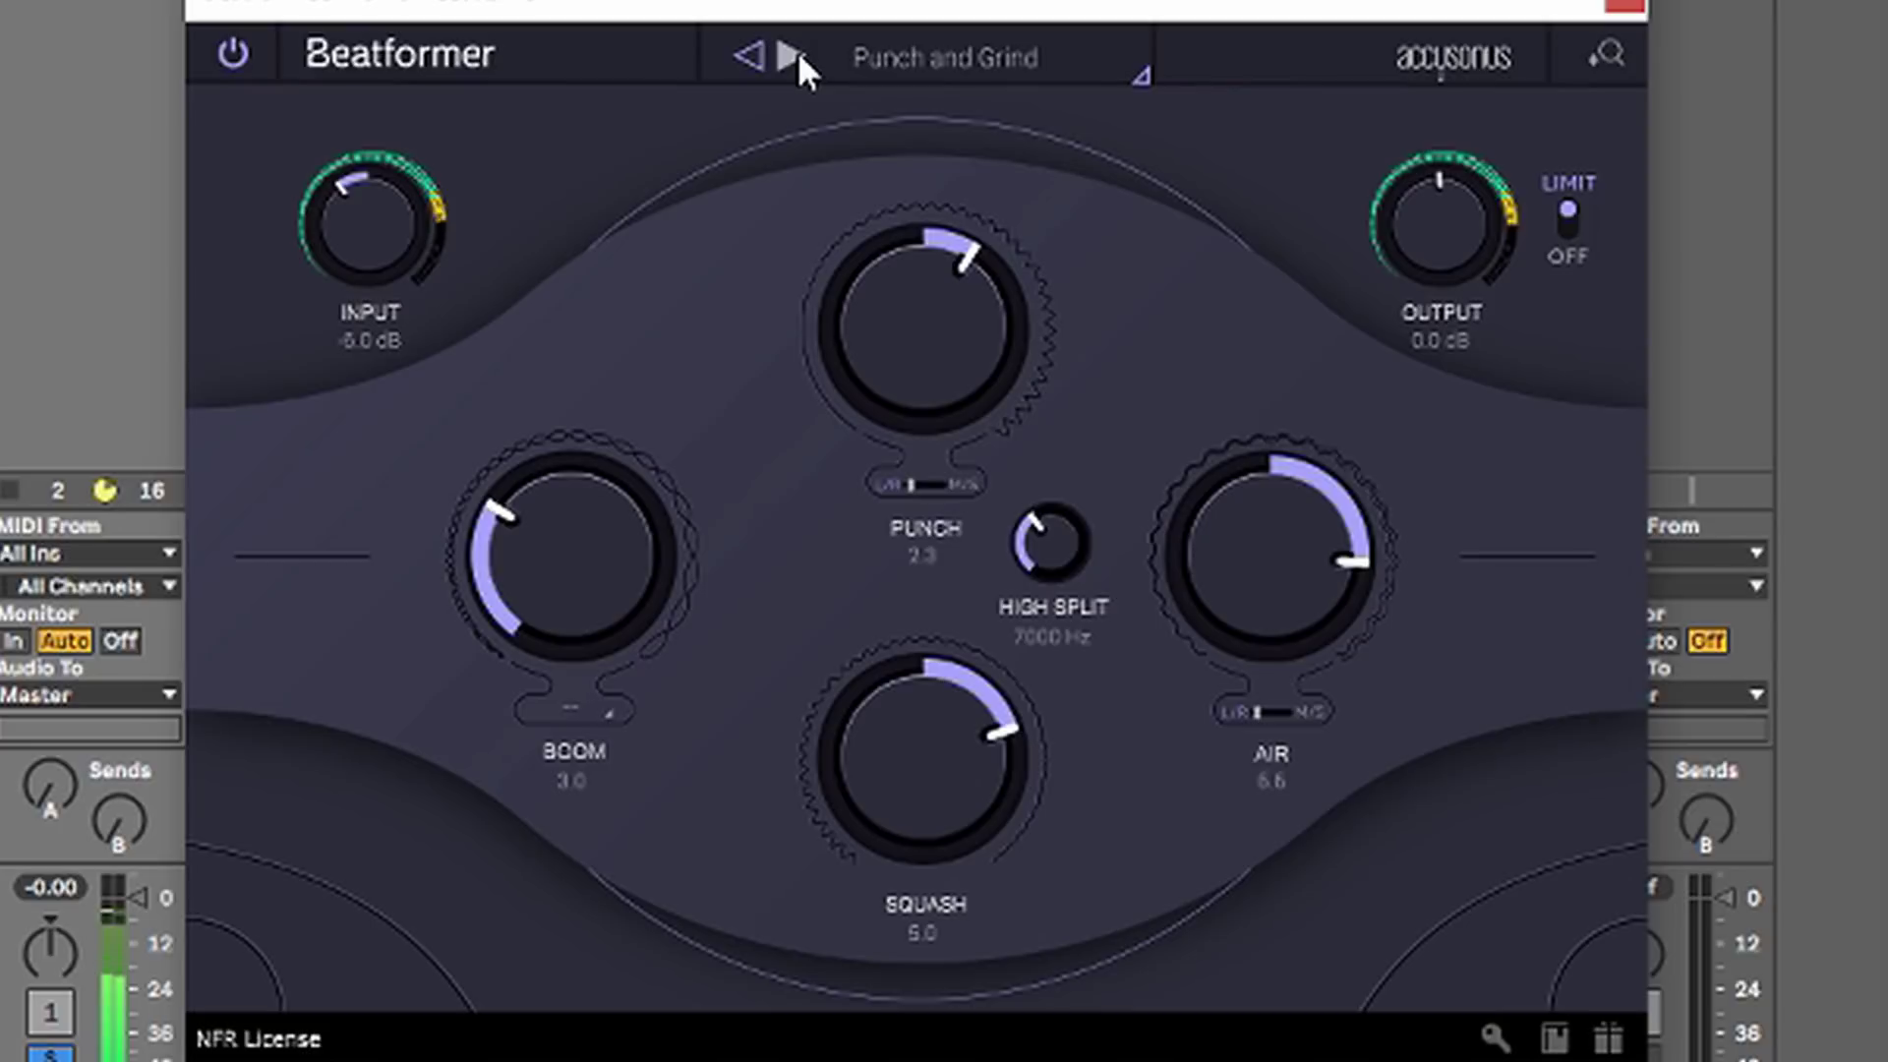
Audition the remaining Beatformer presets on the drum track, from Rebreather through Reduce Bite, Sub-gressor and The Big A to Tighten
left_click(792, 56)
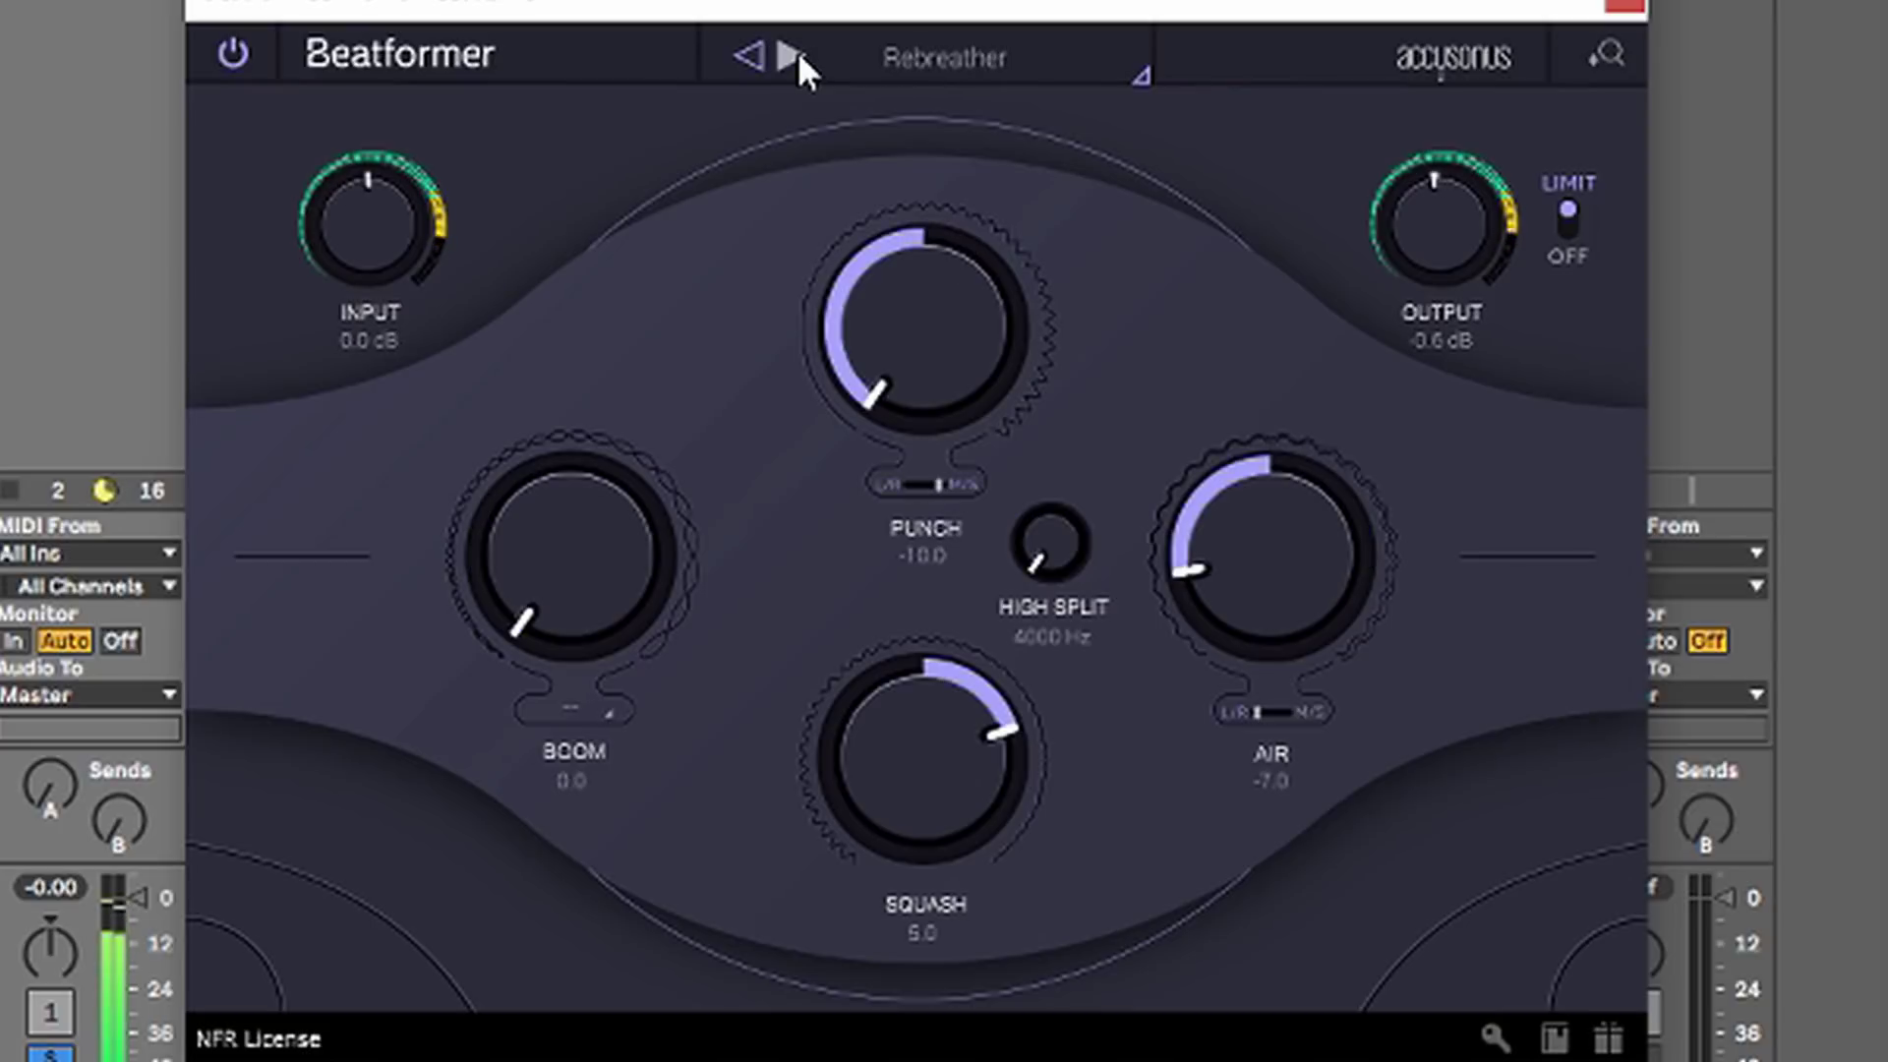
left_click(791, 56)
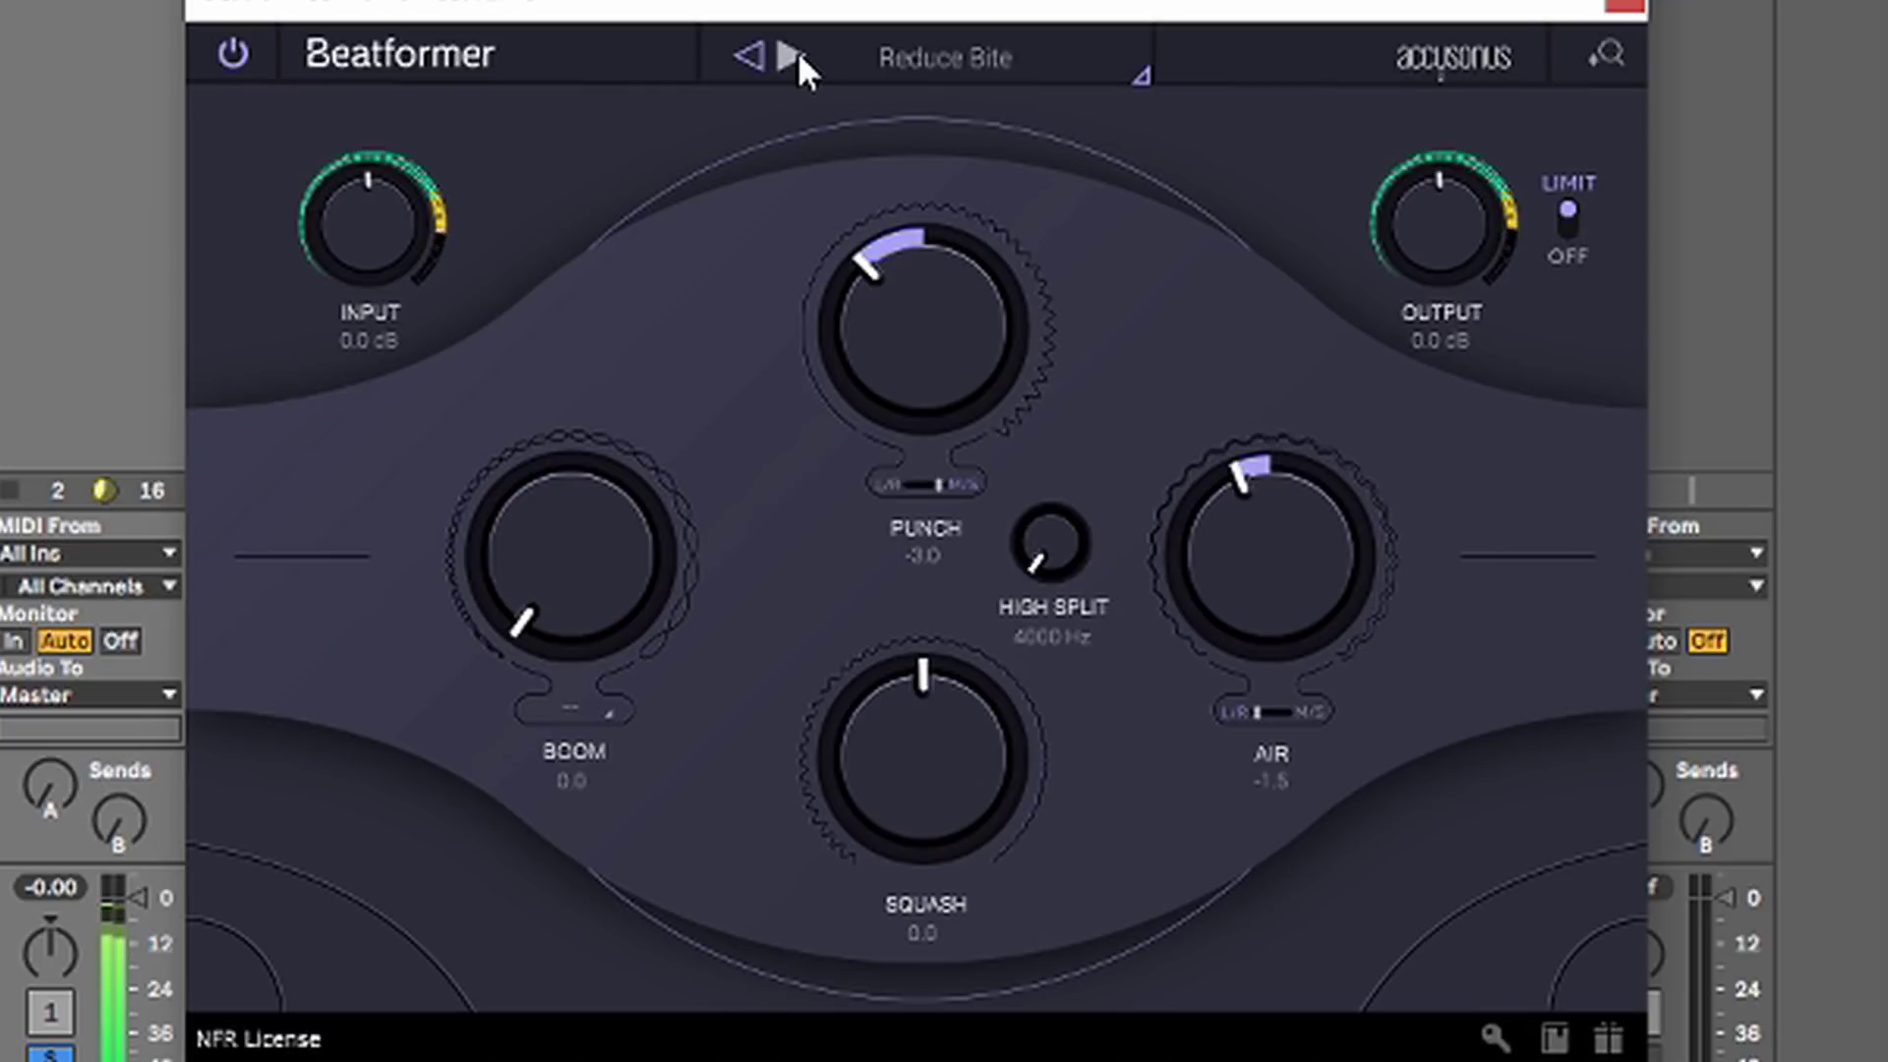
left_click(795, 56)
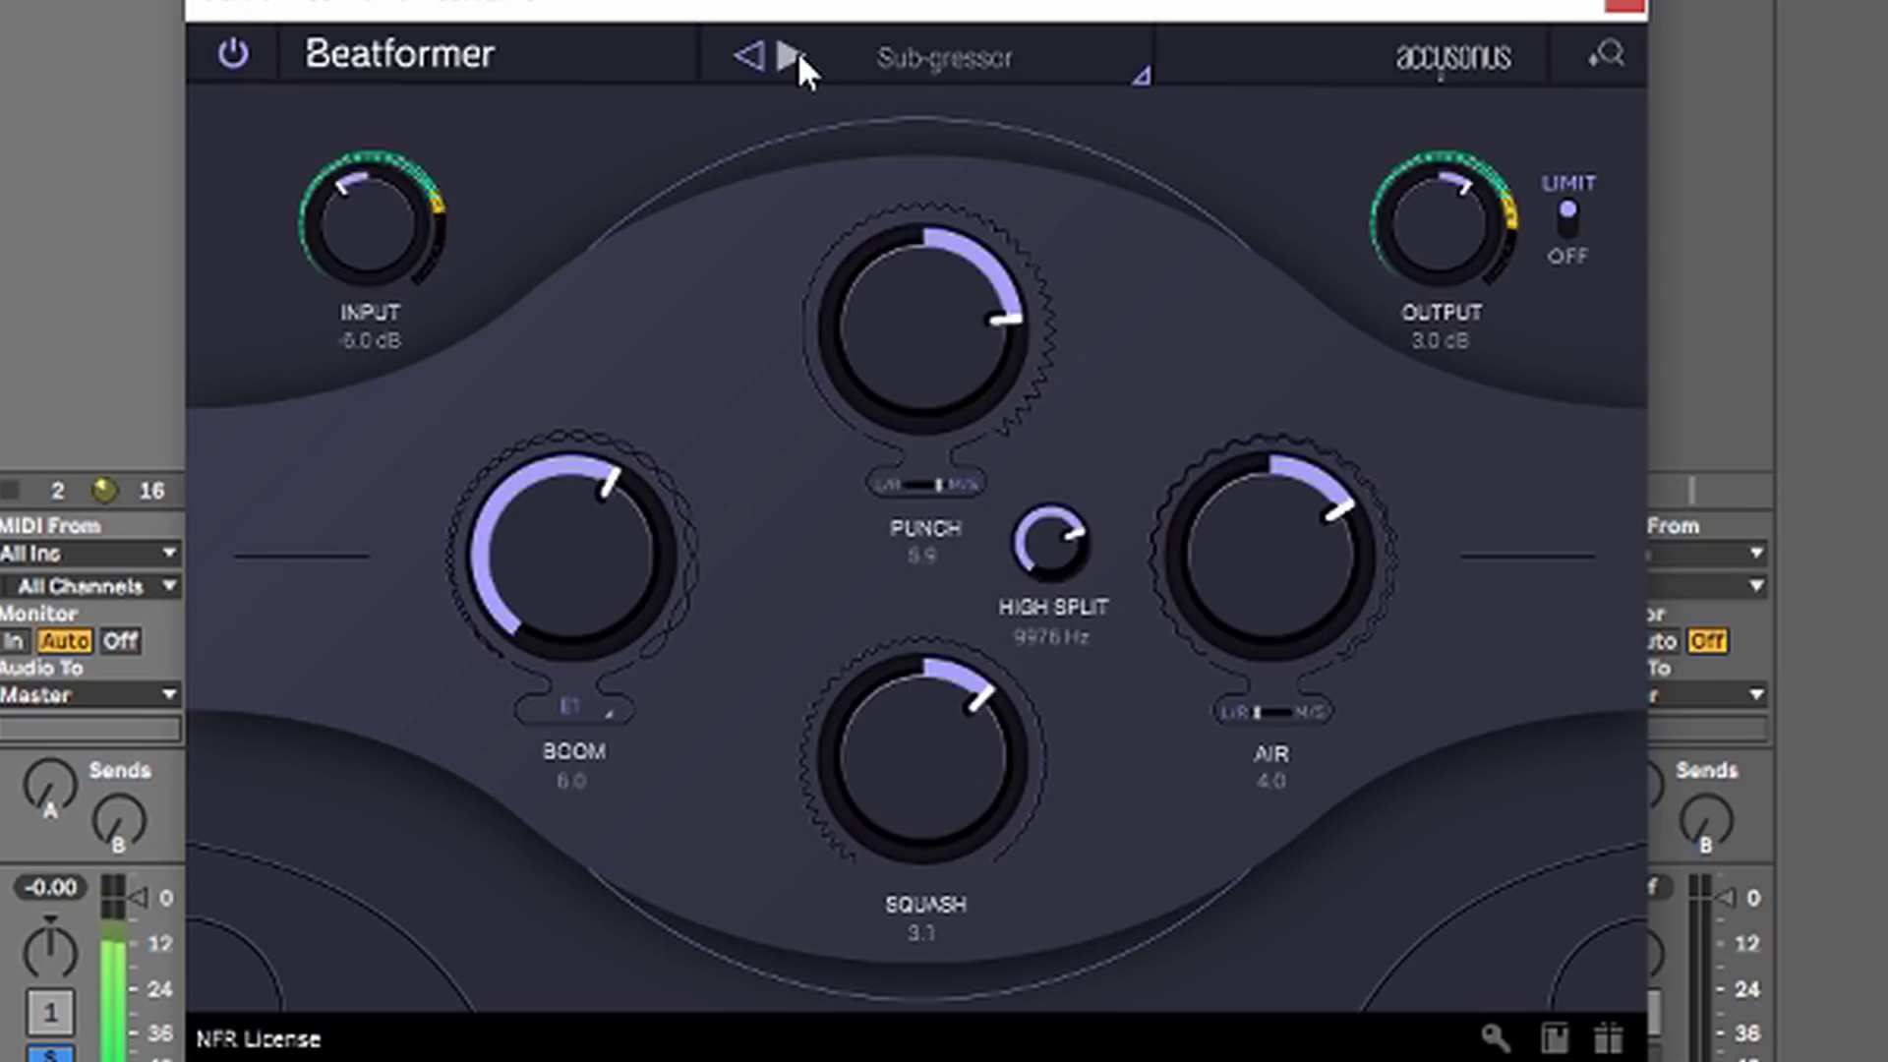
left_click(798, 56)
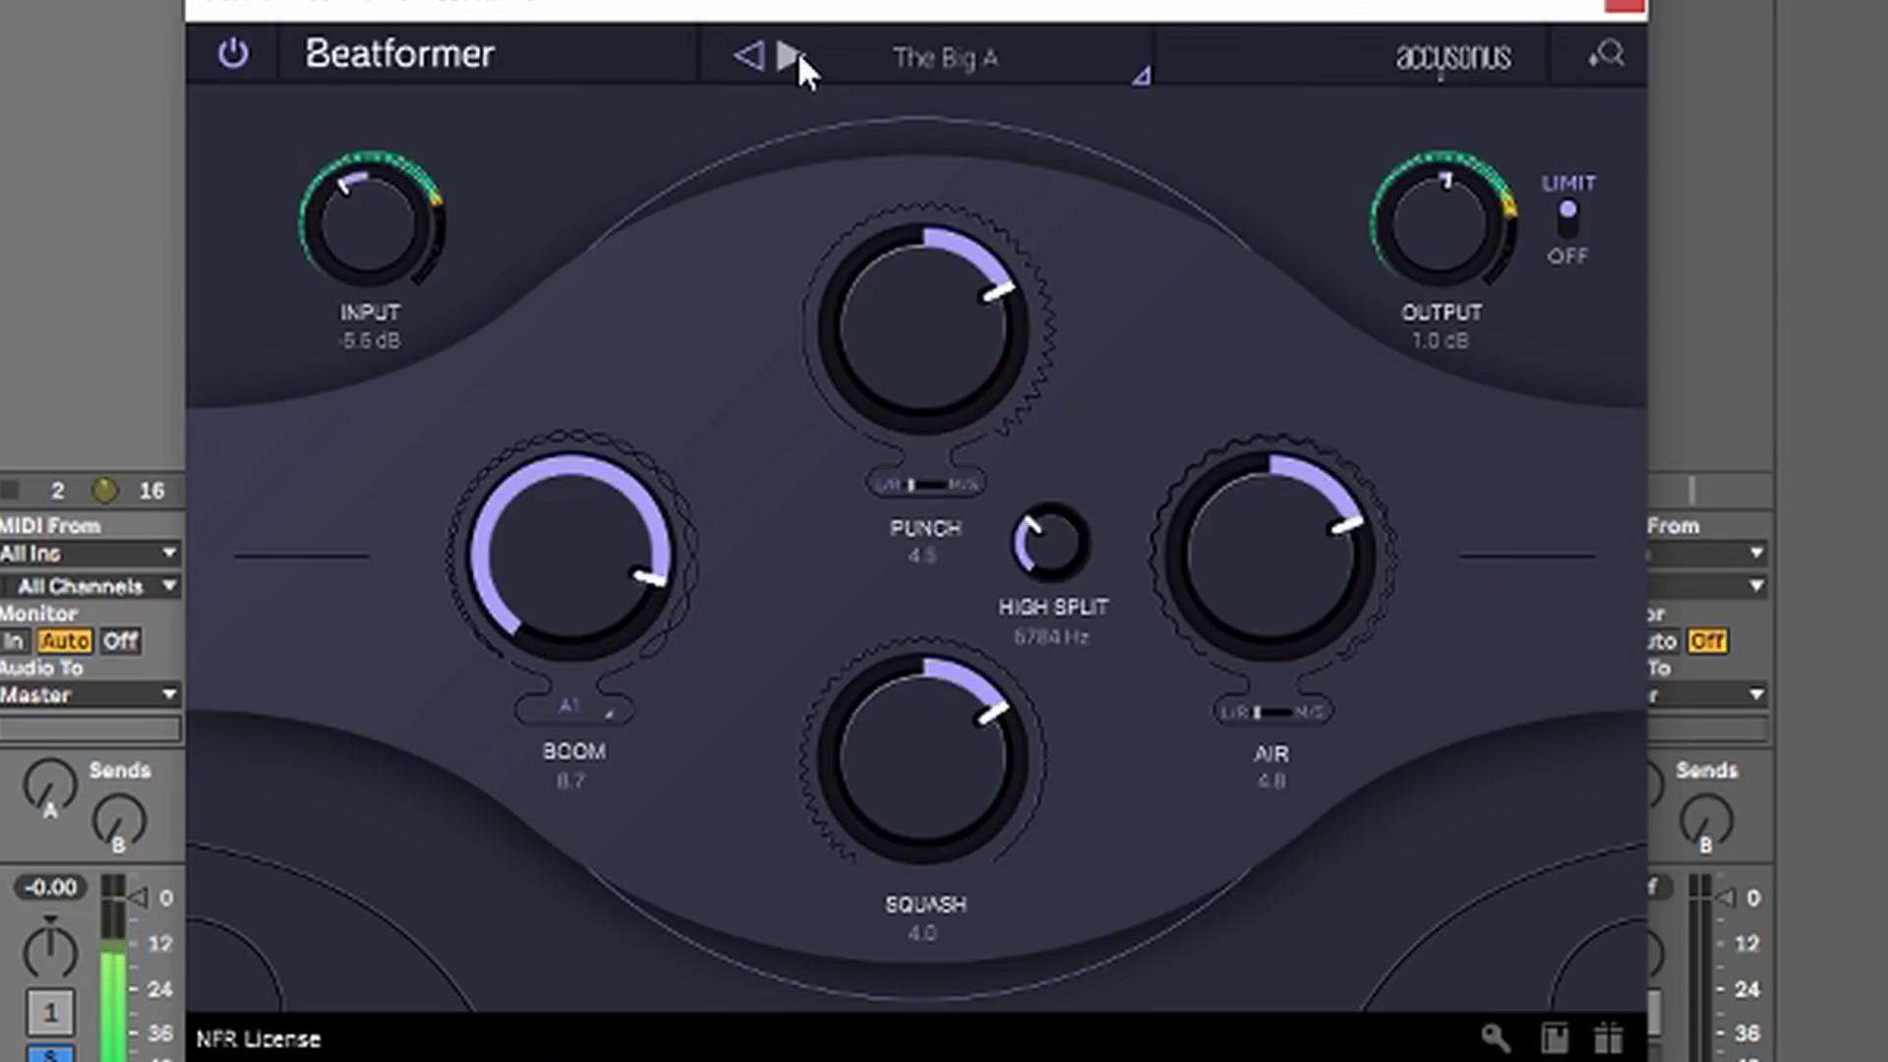
left_click(798, 57)
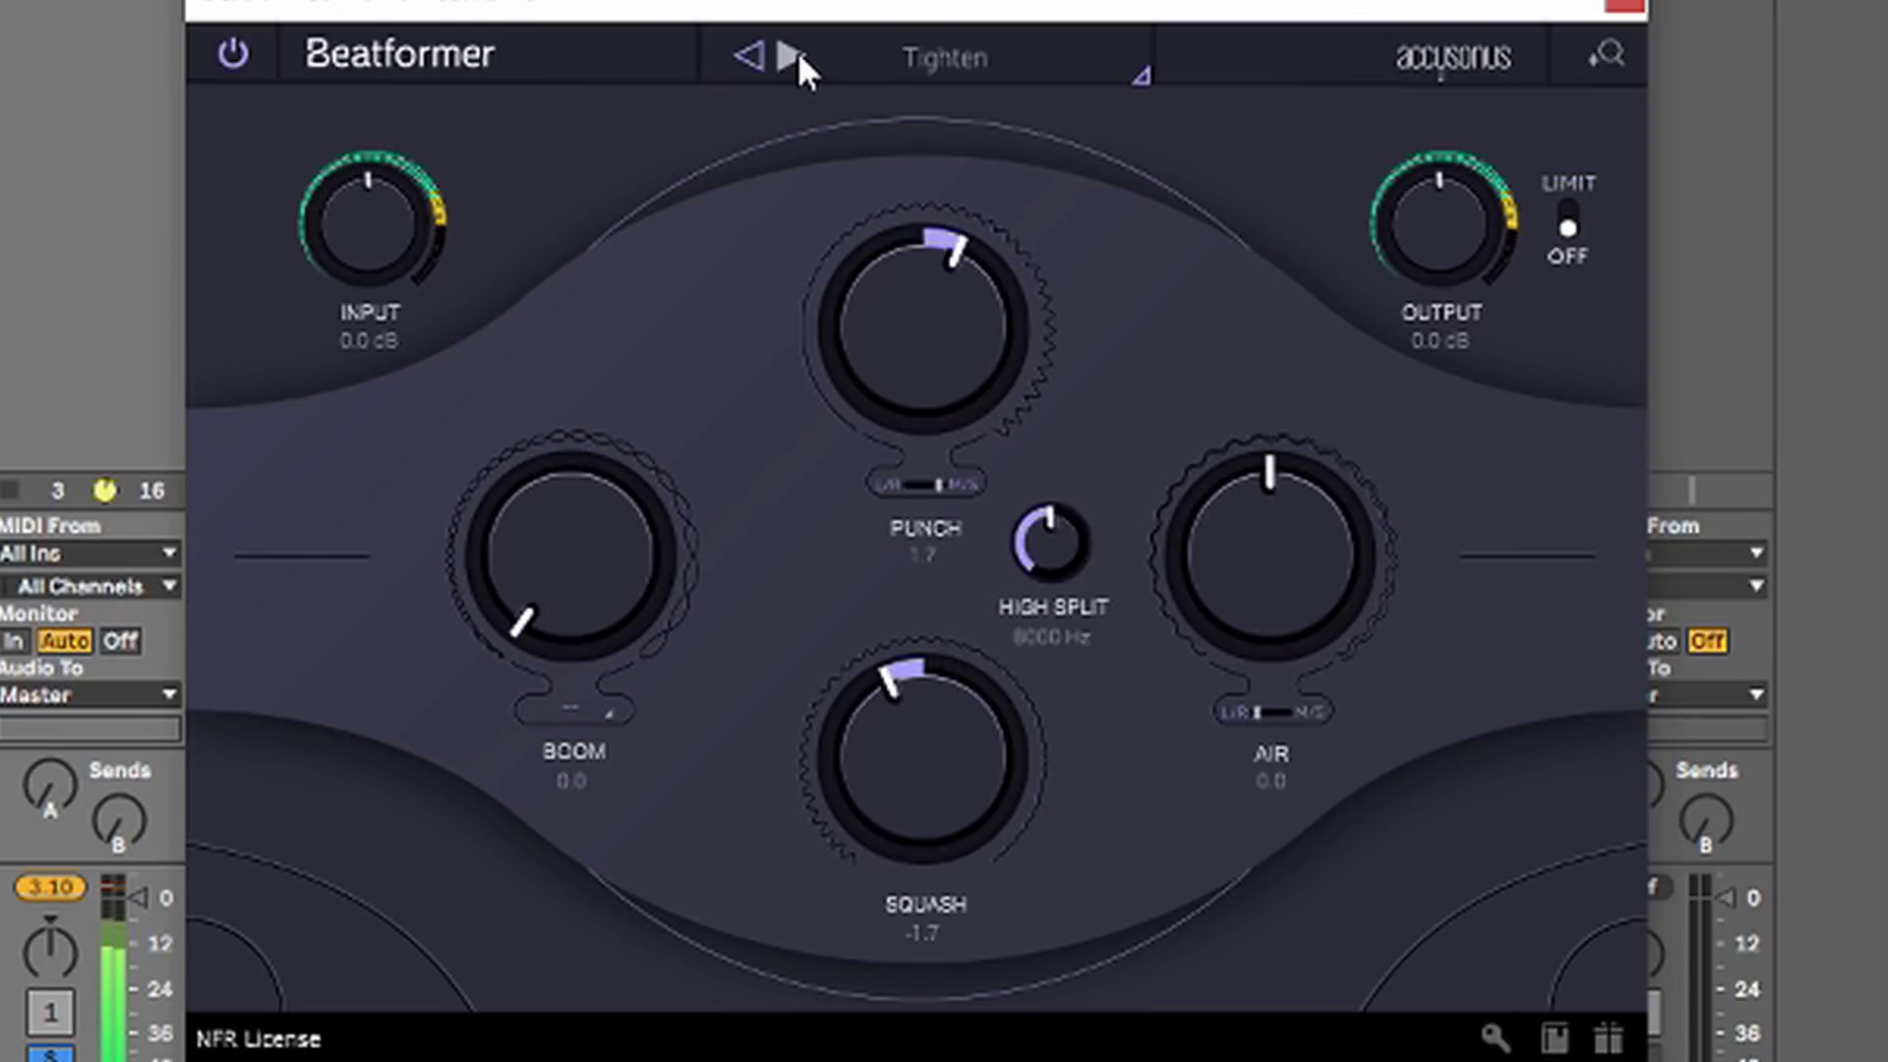
Continue from Tighten through Hi Fi(ve) and Intensify, and load the Kick Body preset on the drum track
left_click(798, 56)
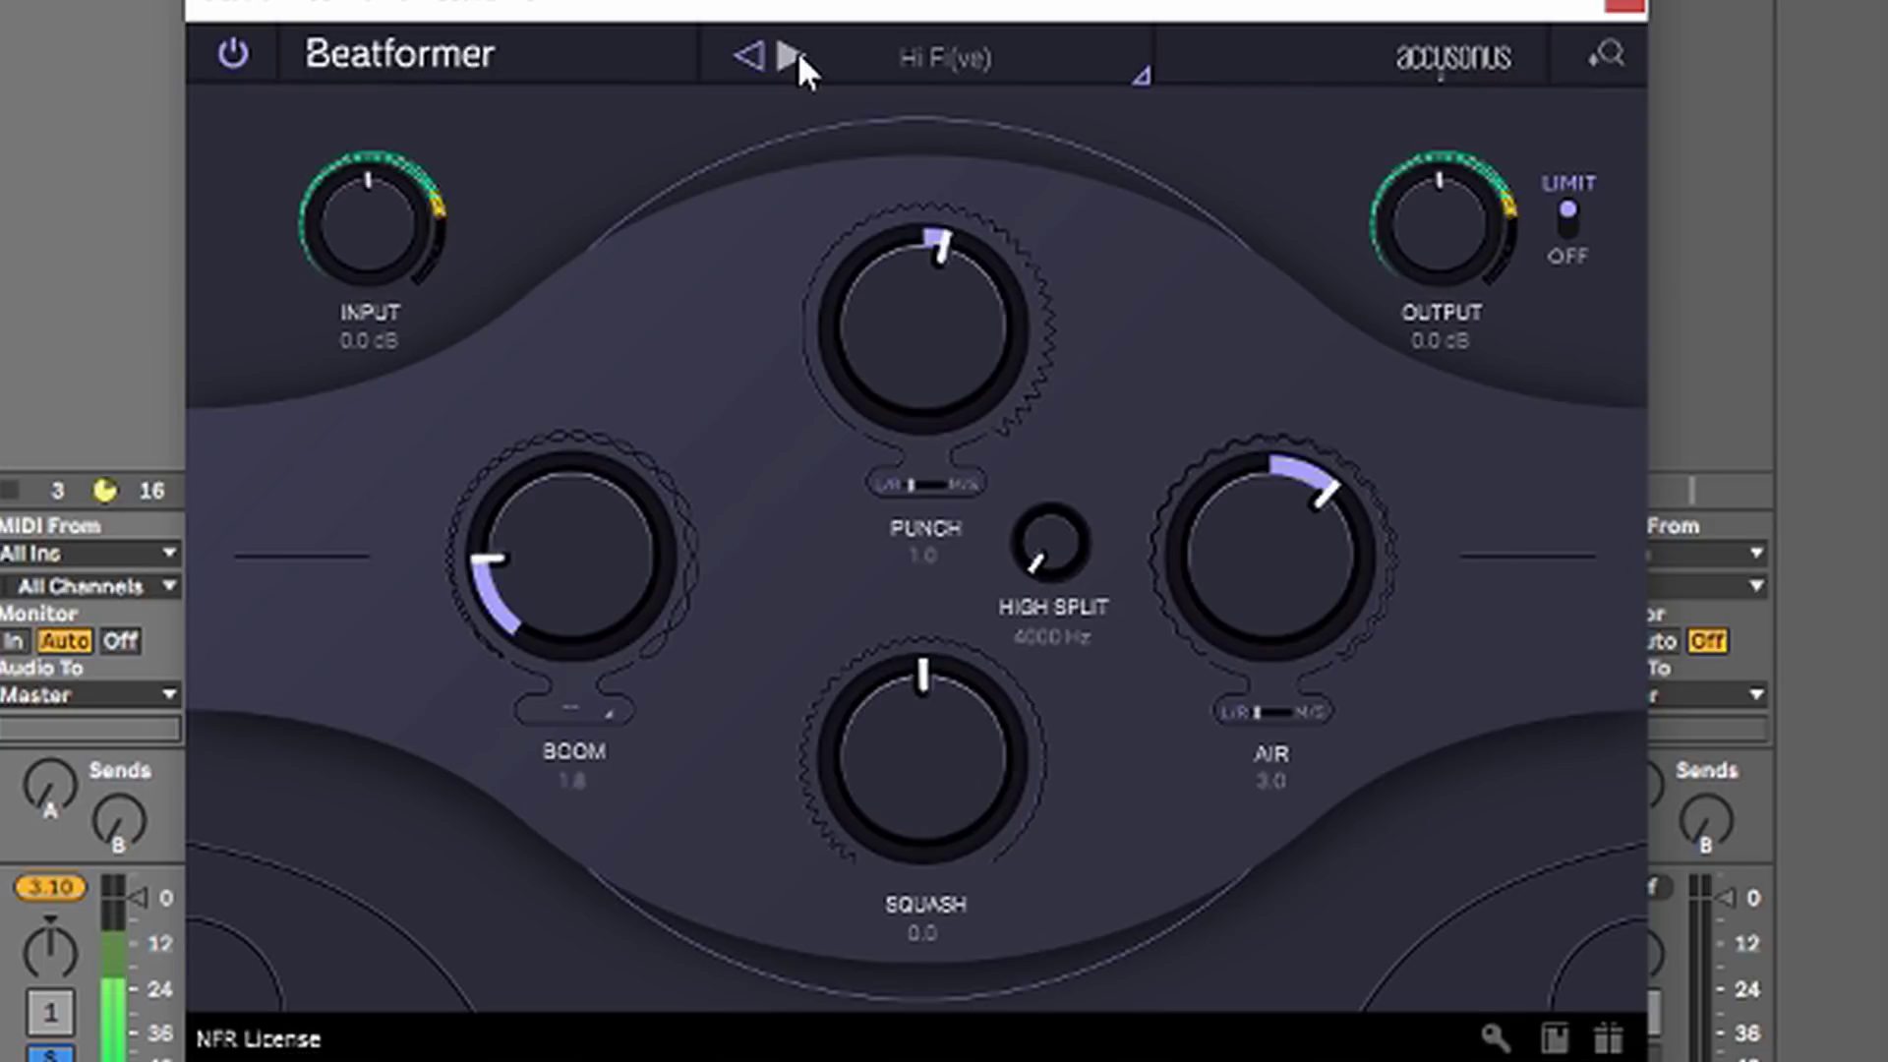
left_click(798, 56)
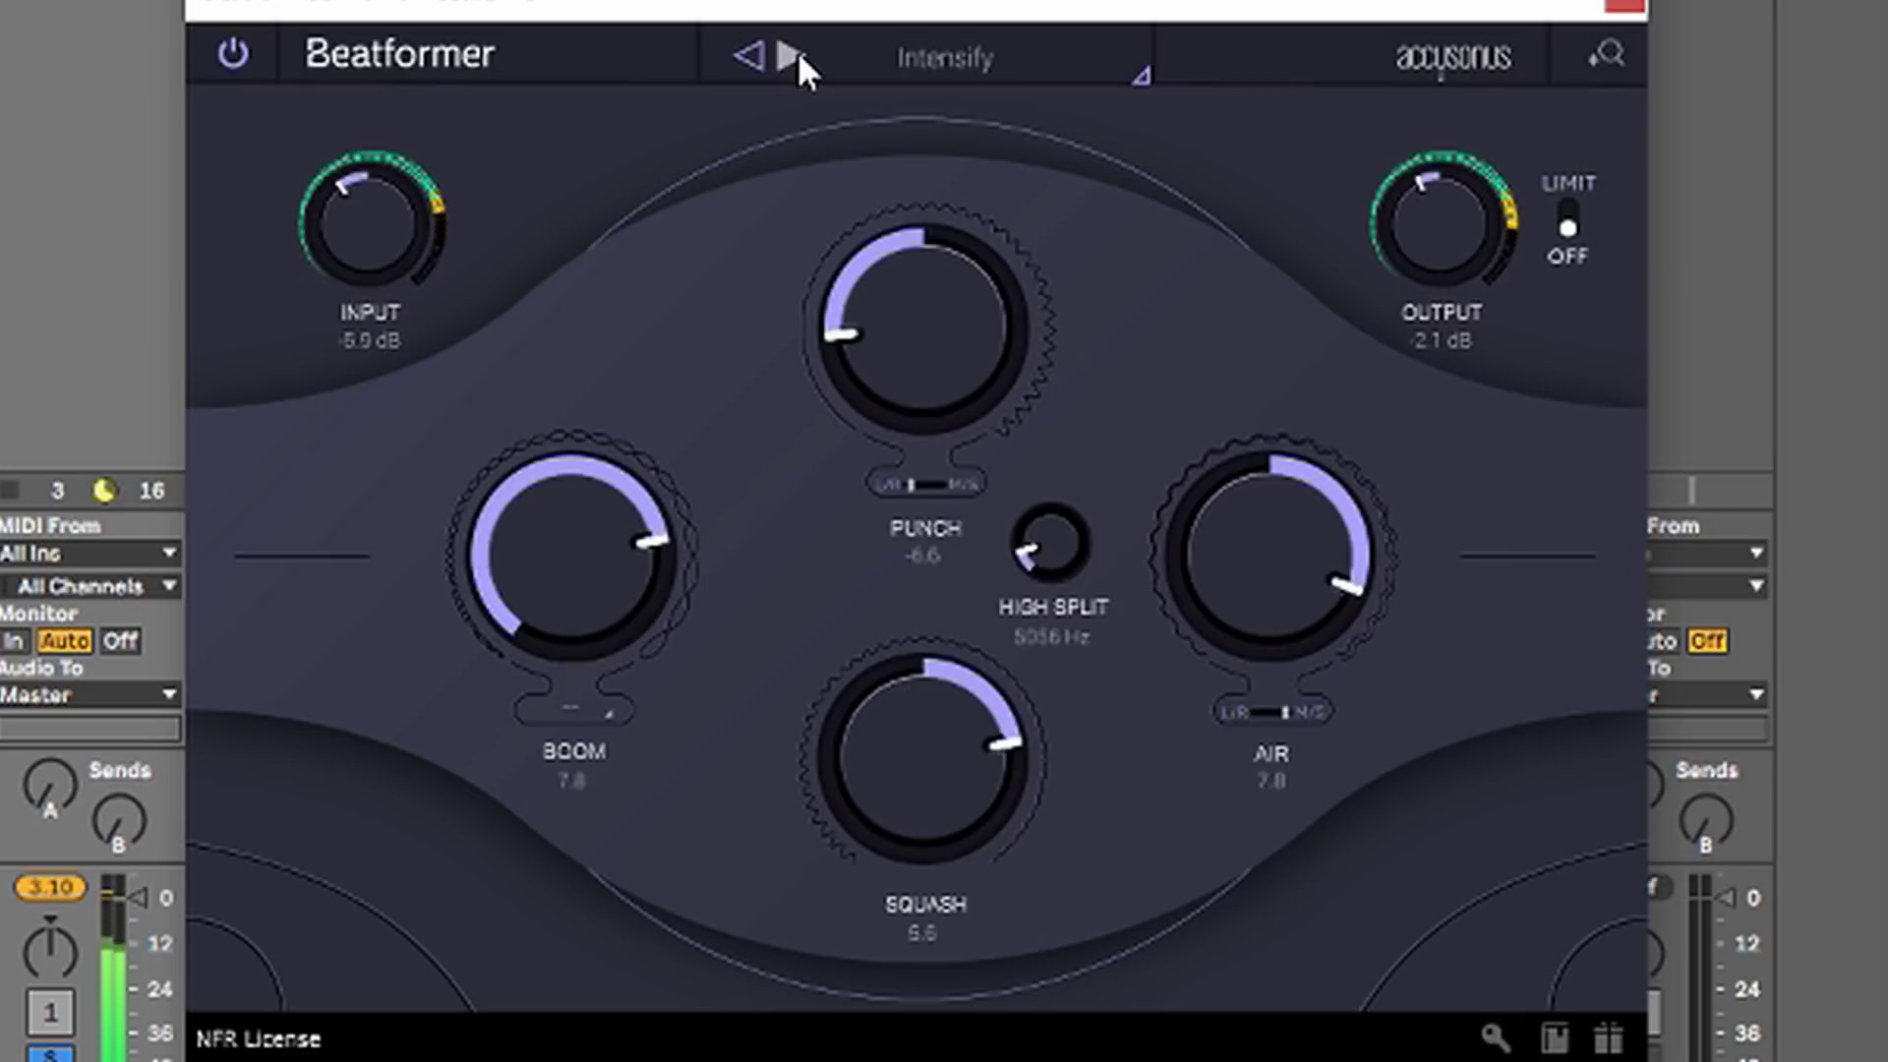
left_click(932, 69)
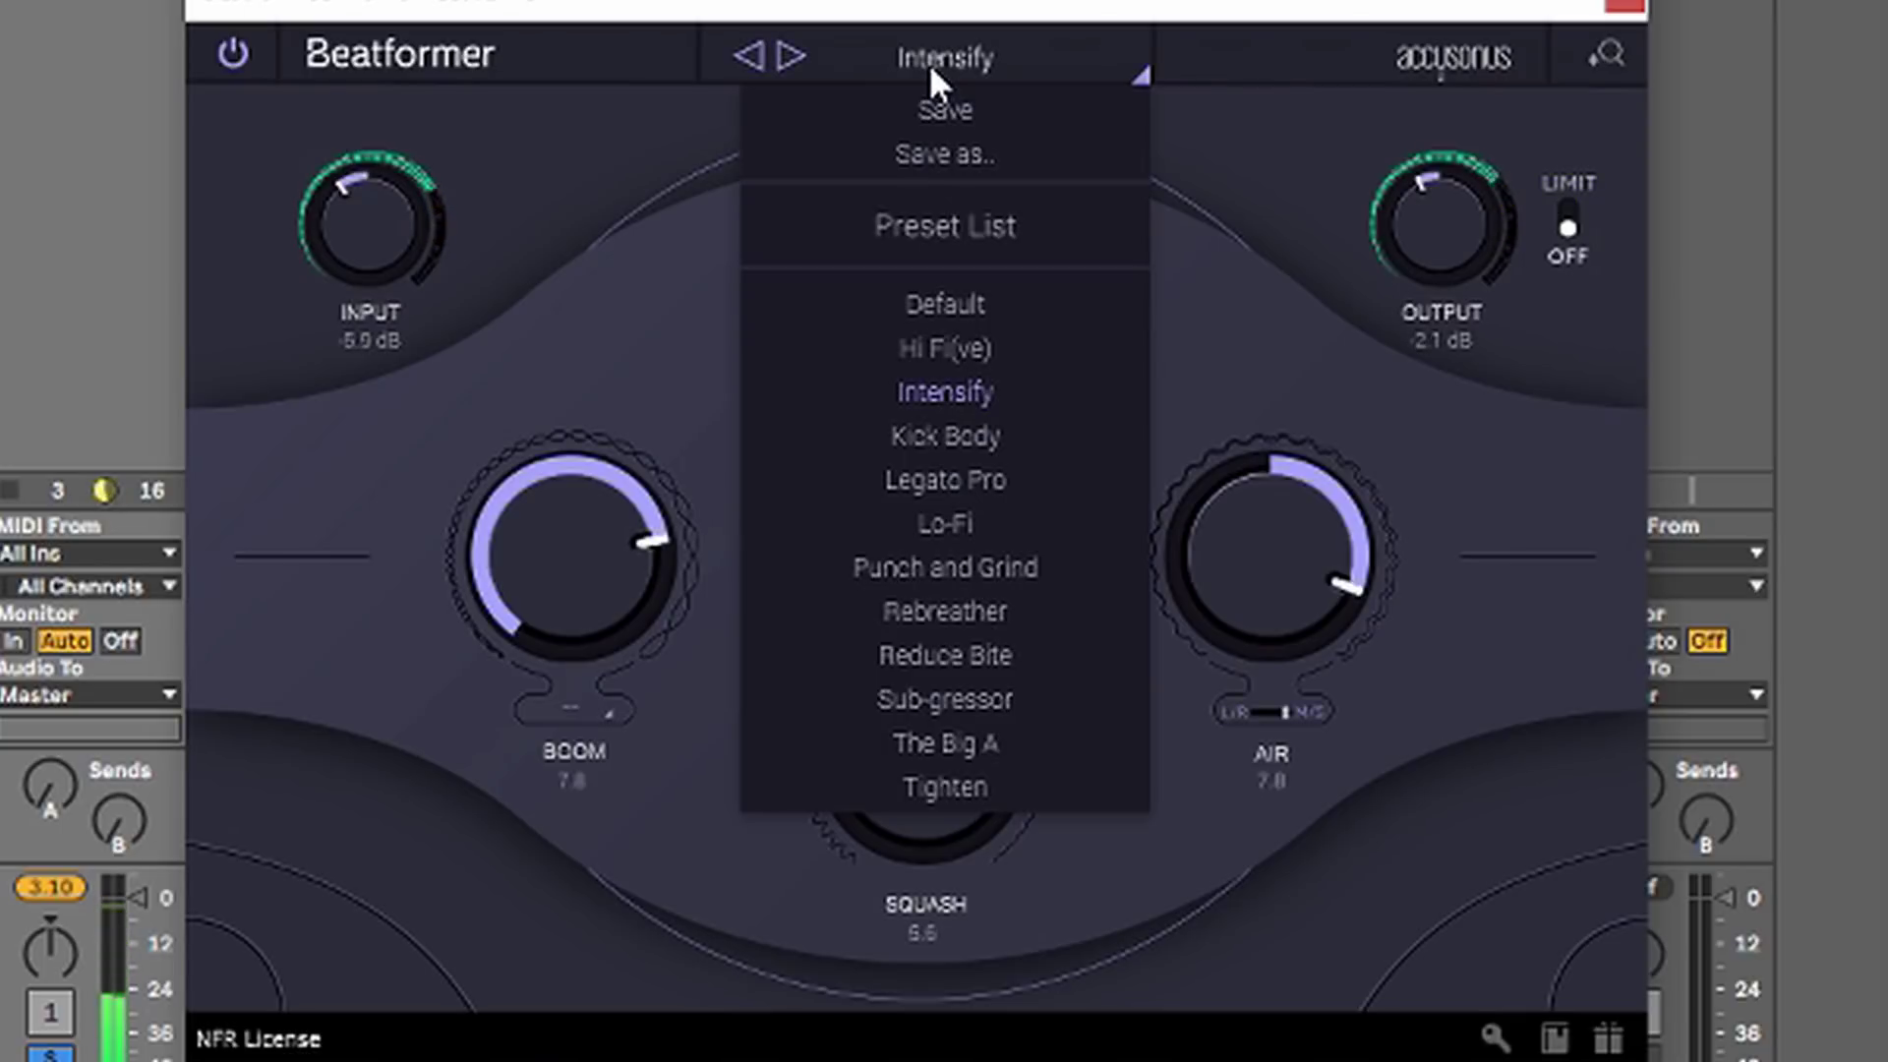
left_click(788, 49)
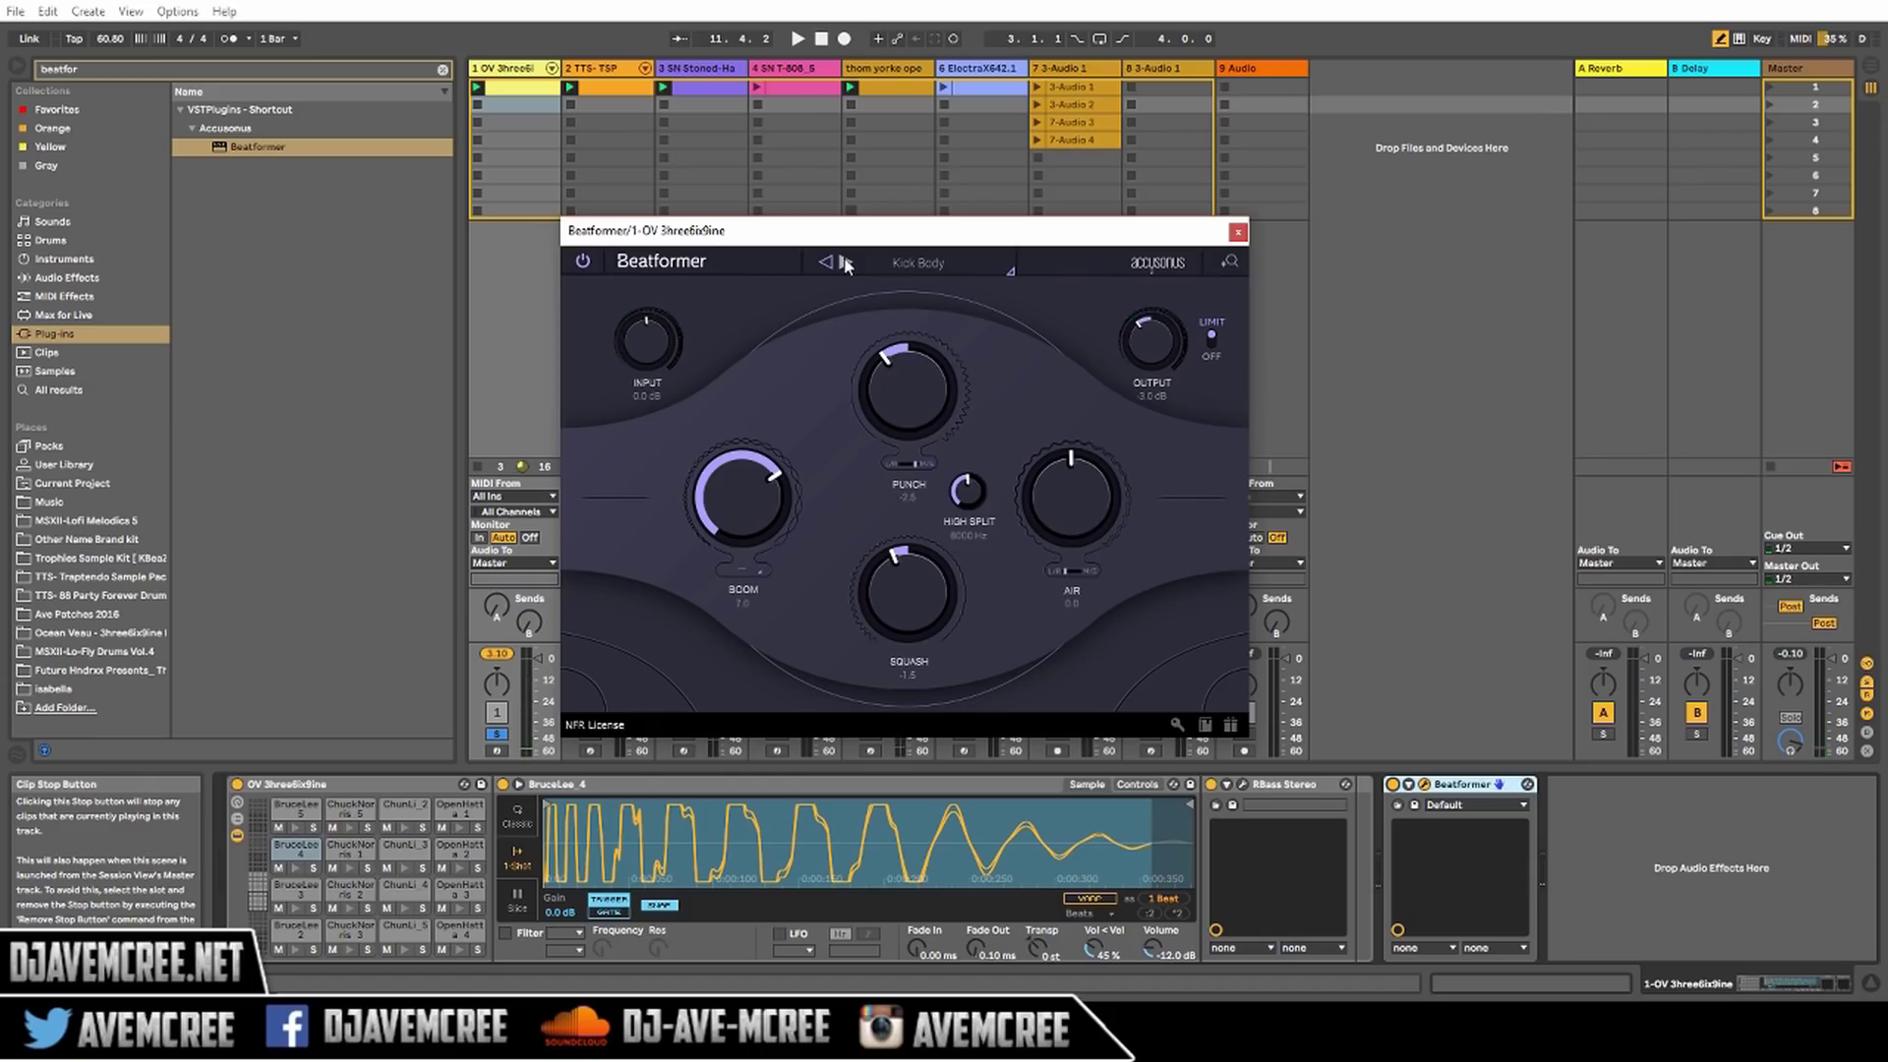
Switch to the 808 track's Beatformer, start playback and audition its presets, including Intensify, Kick Body, Legato Pro, Lo-Fi and Punch and Grind
left_click(794, 69)
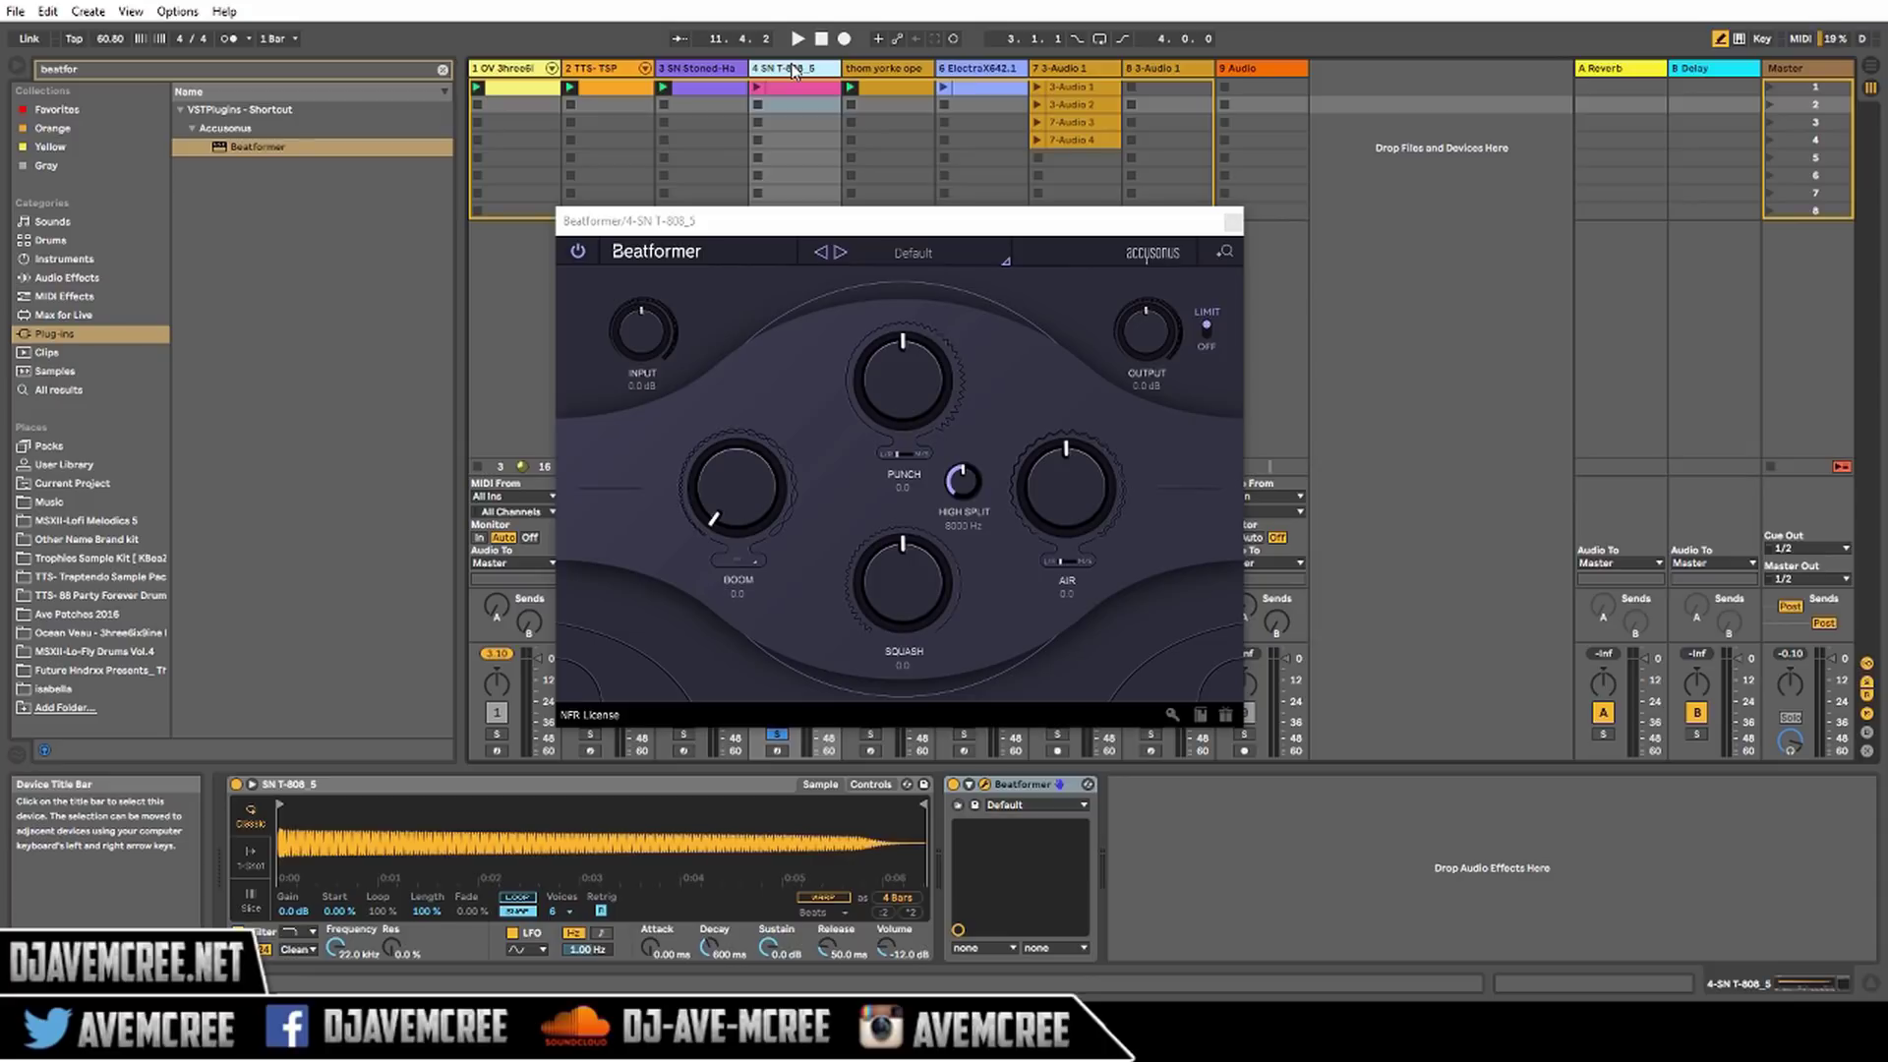
key("space")
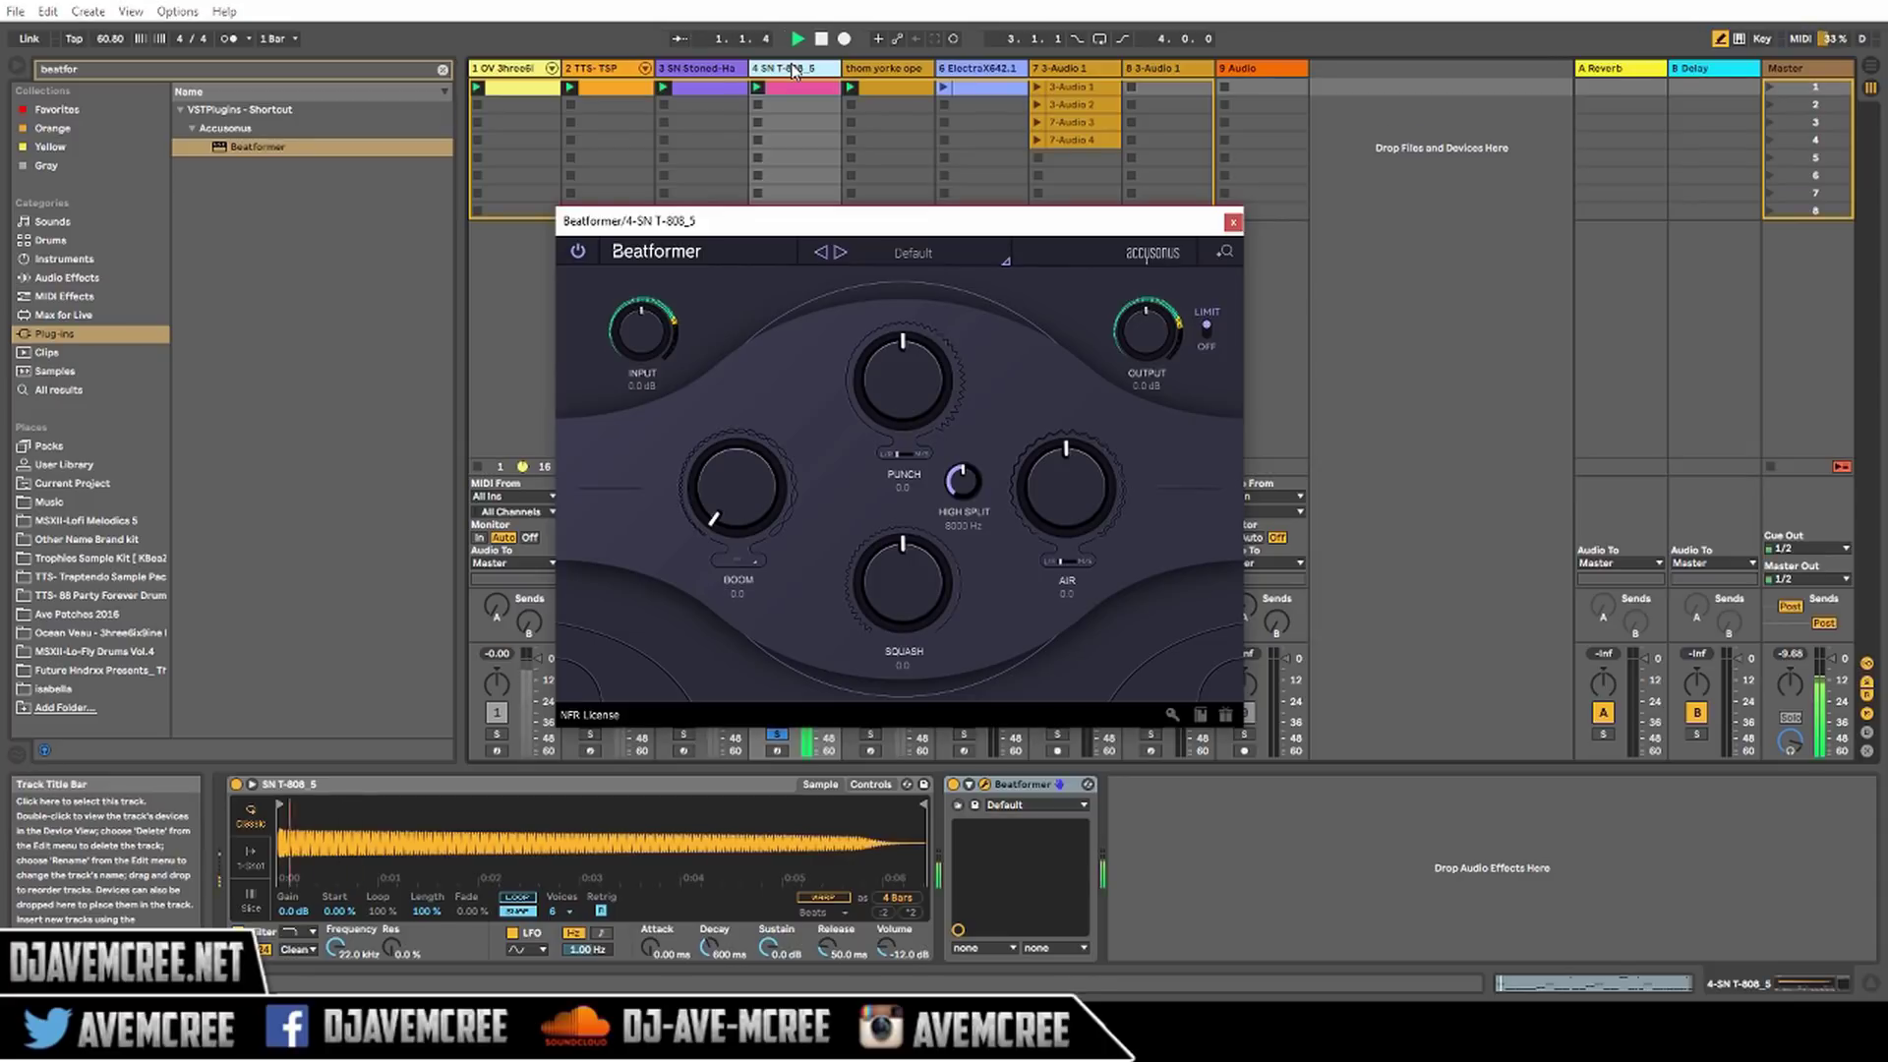
left_click(846, 255)
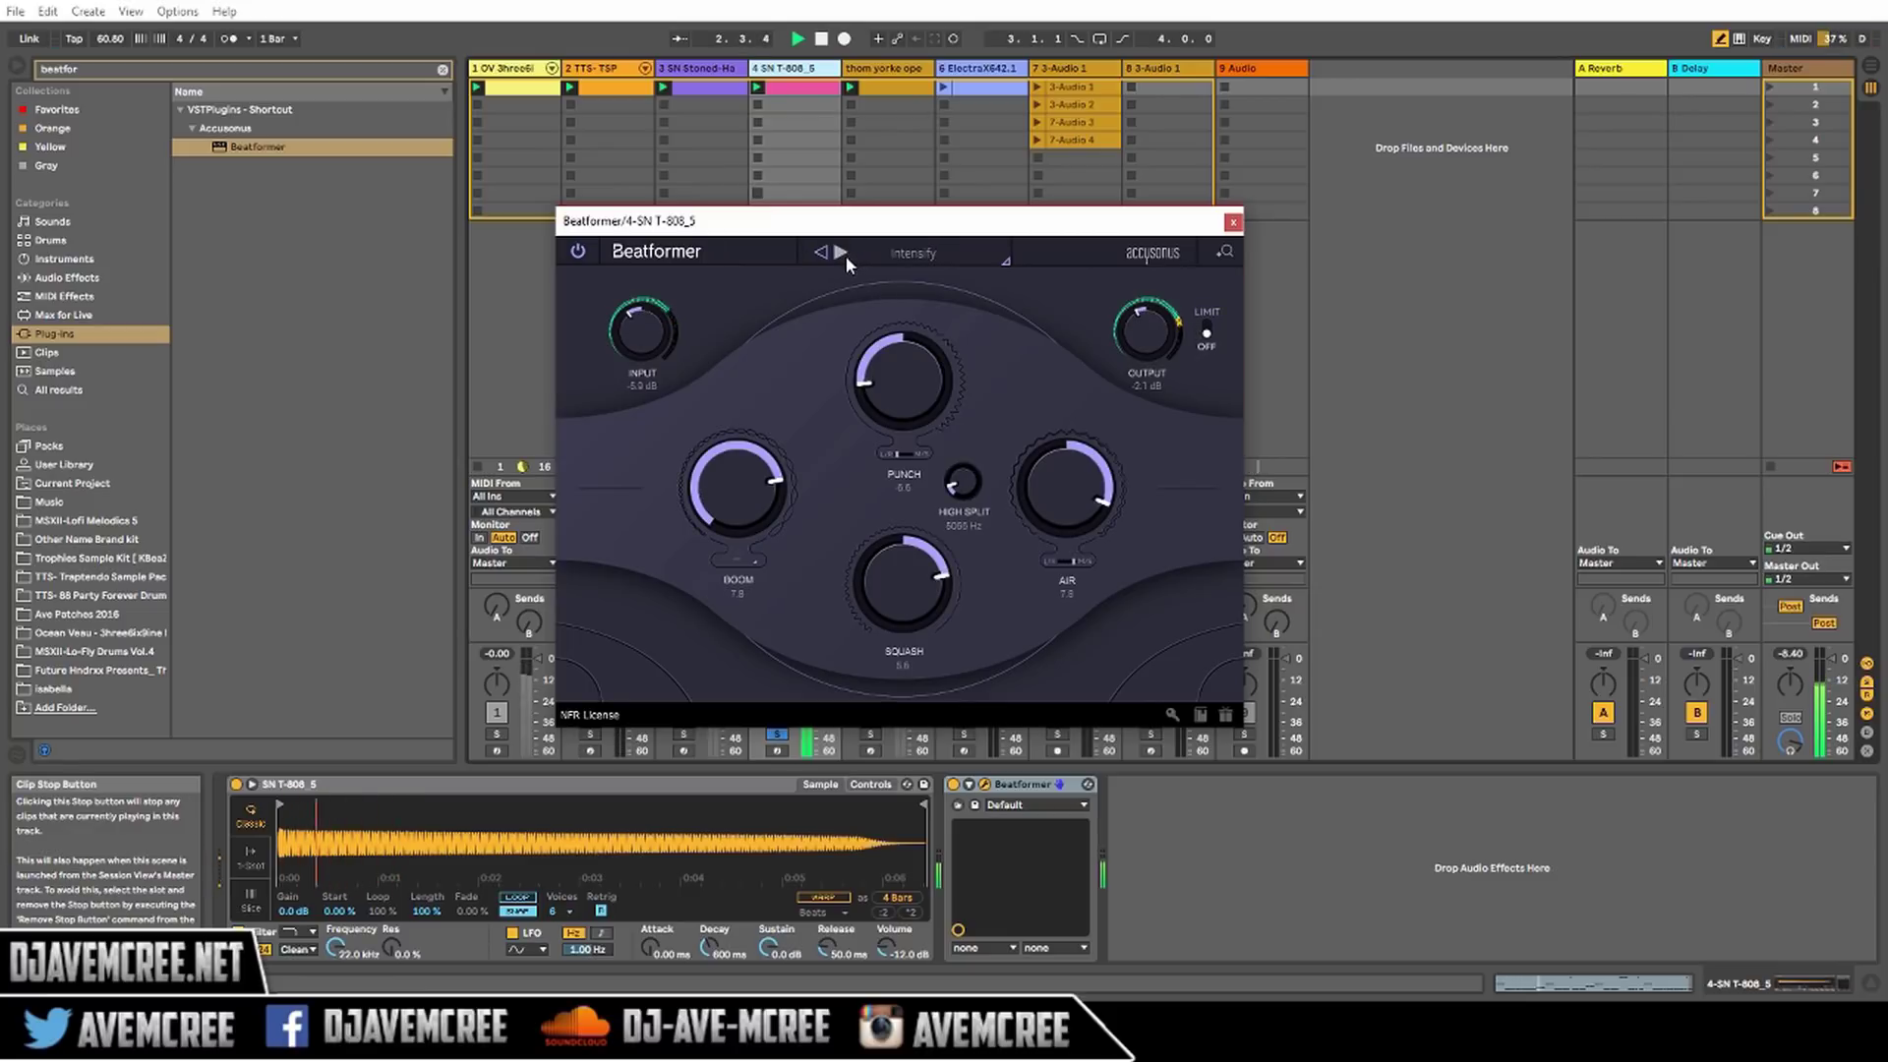
left_click(846, 256)
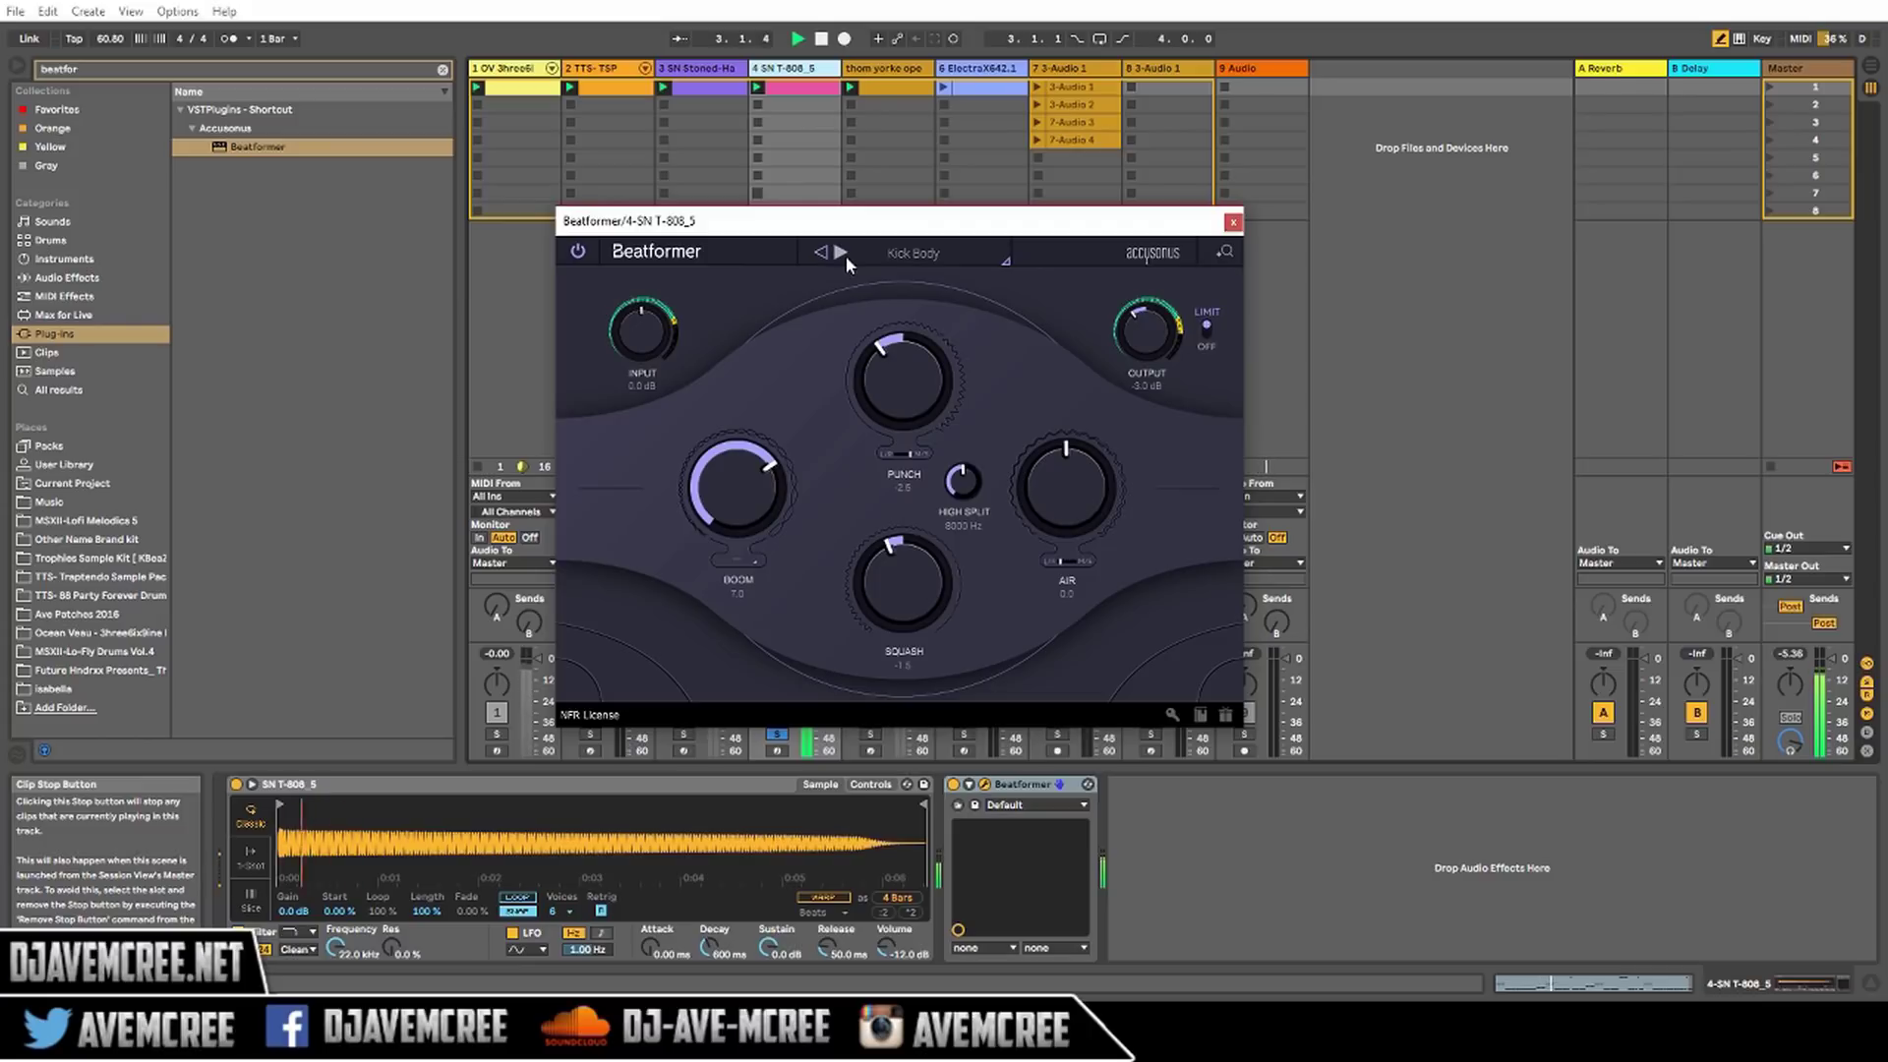
left_click(841, 253)
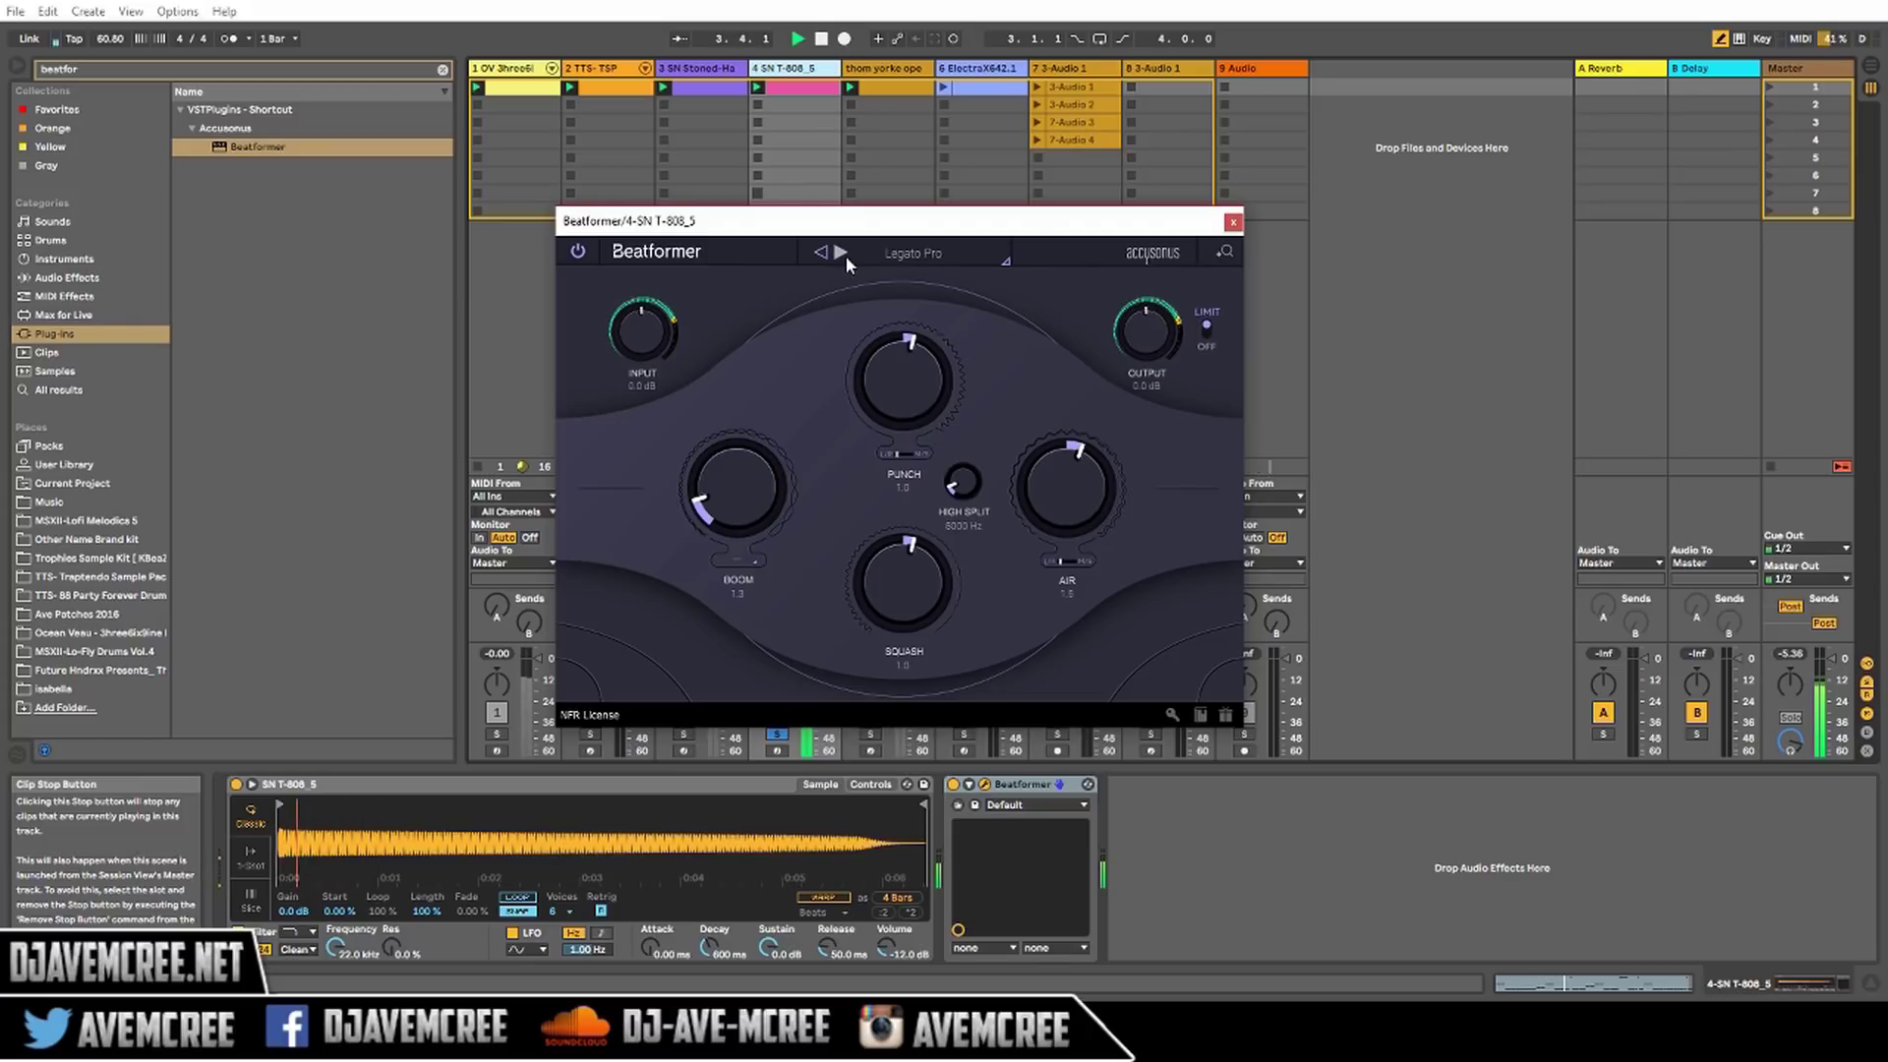
left_click(845, 256)
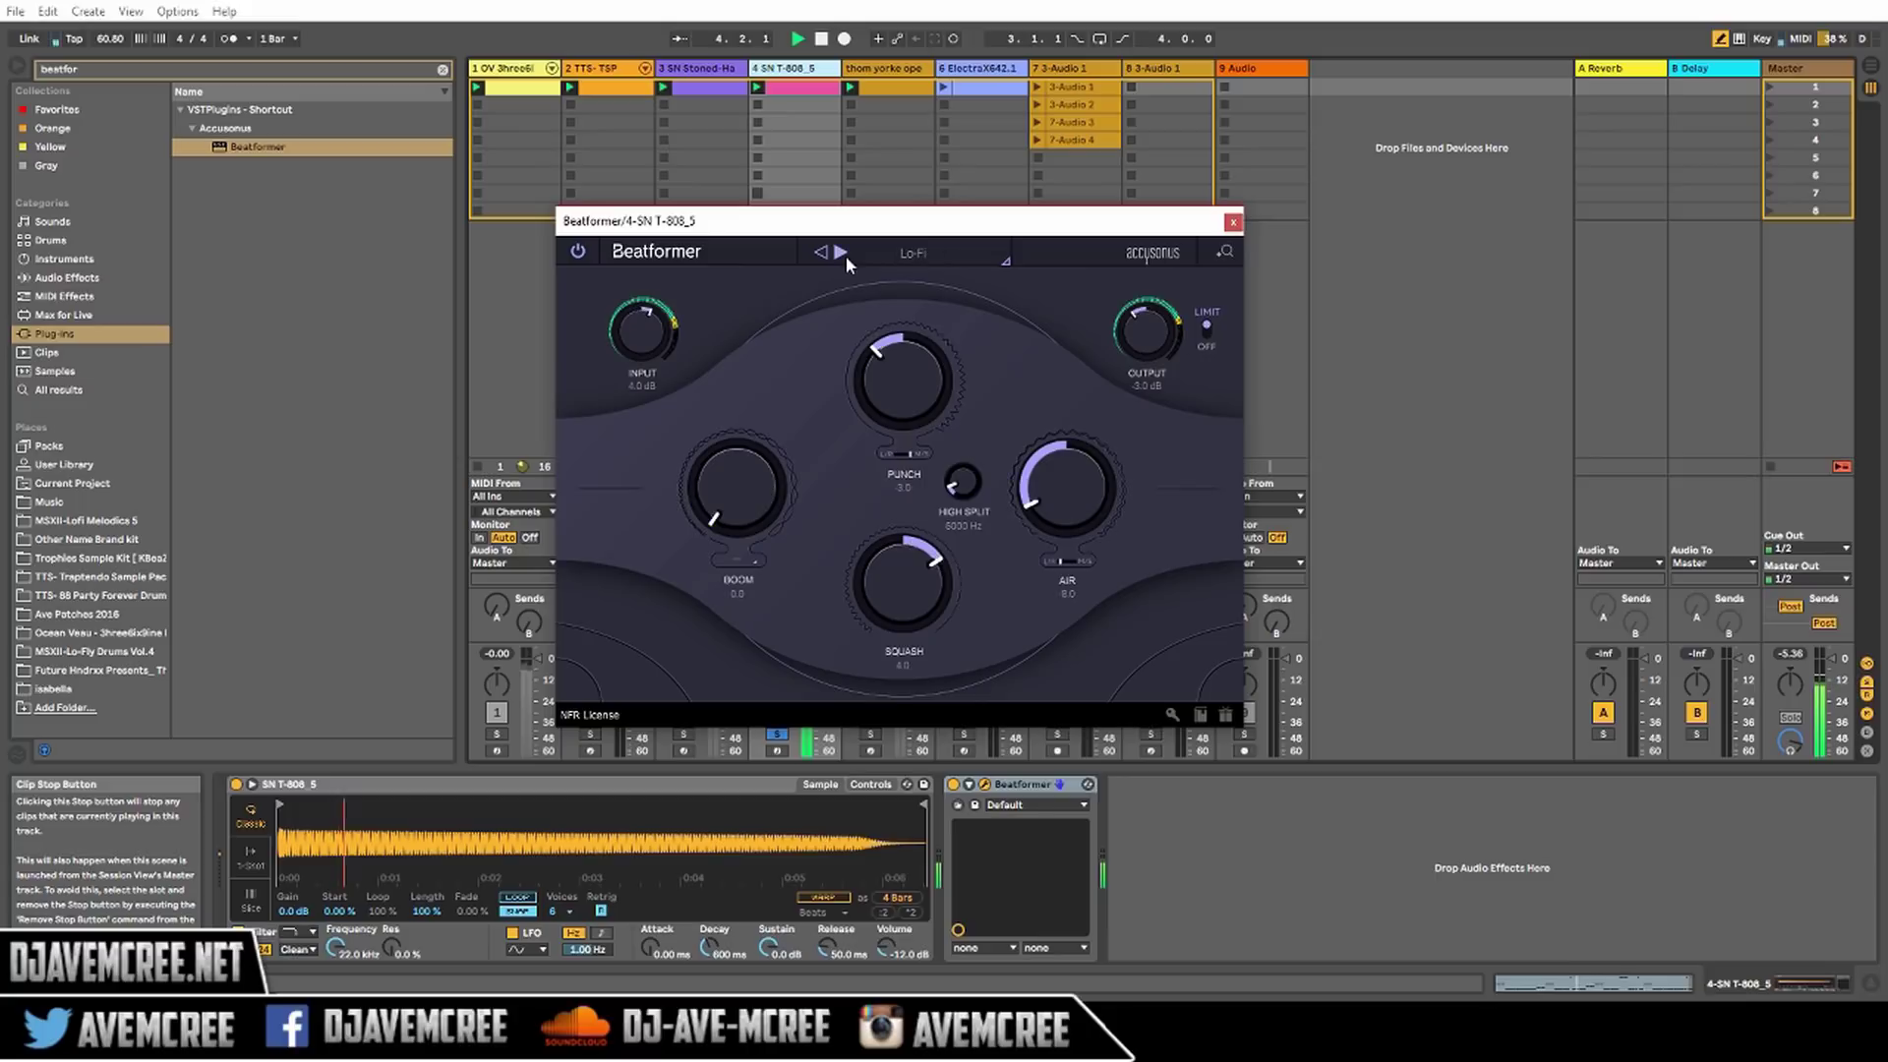
left_click(846, 256)
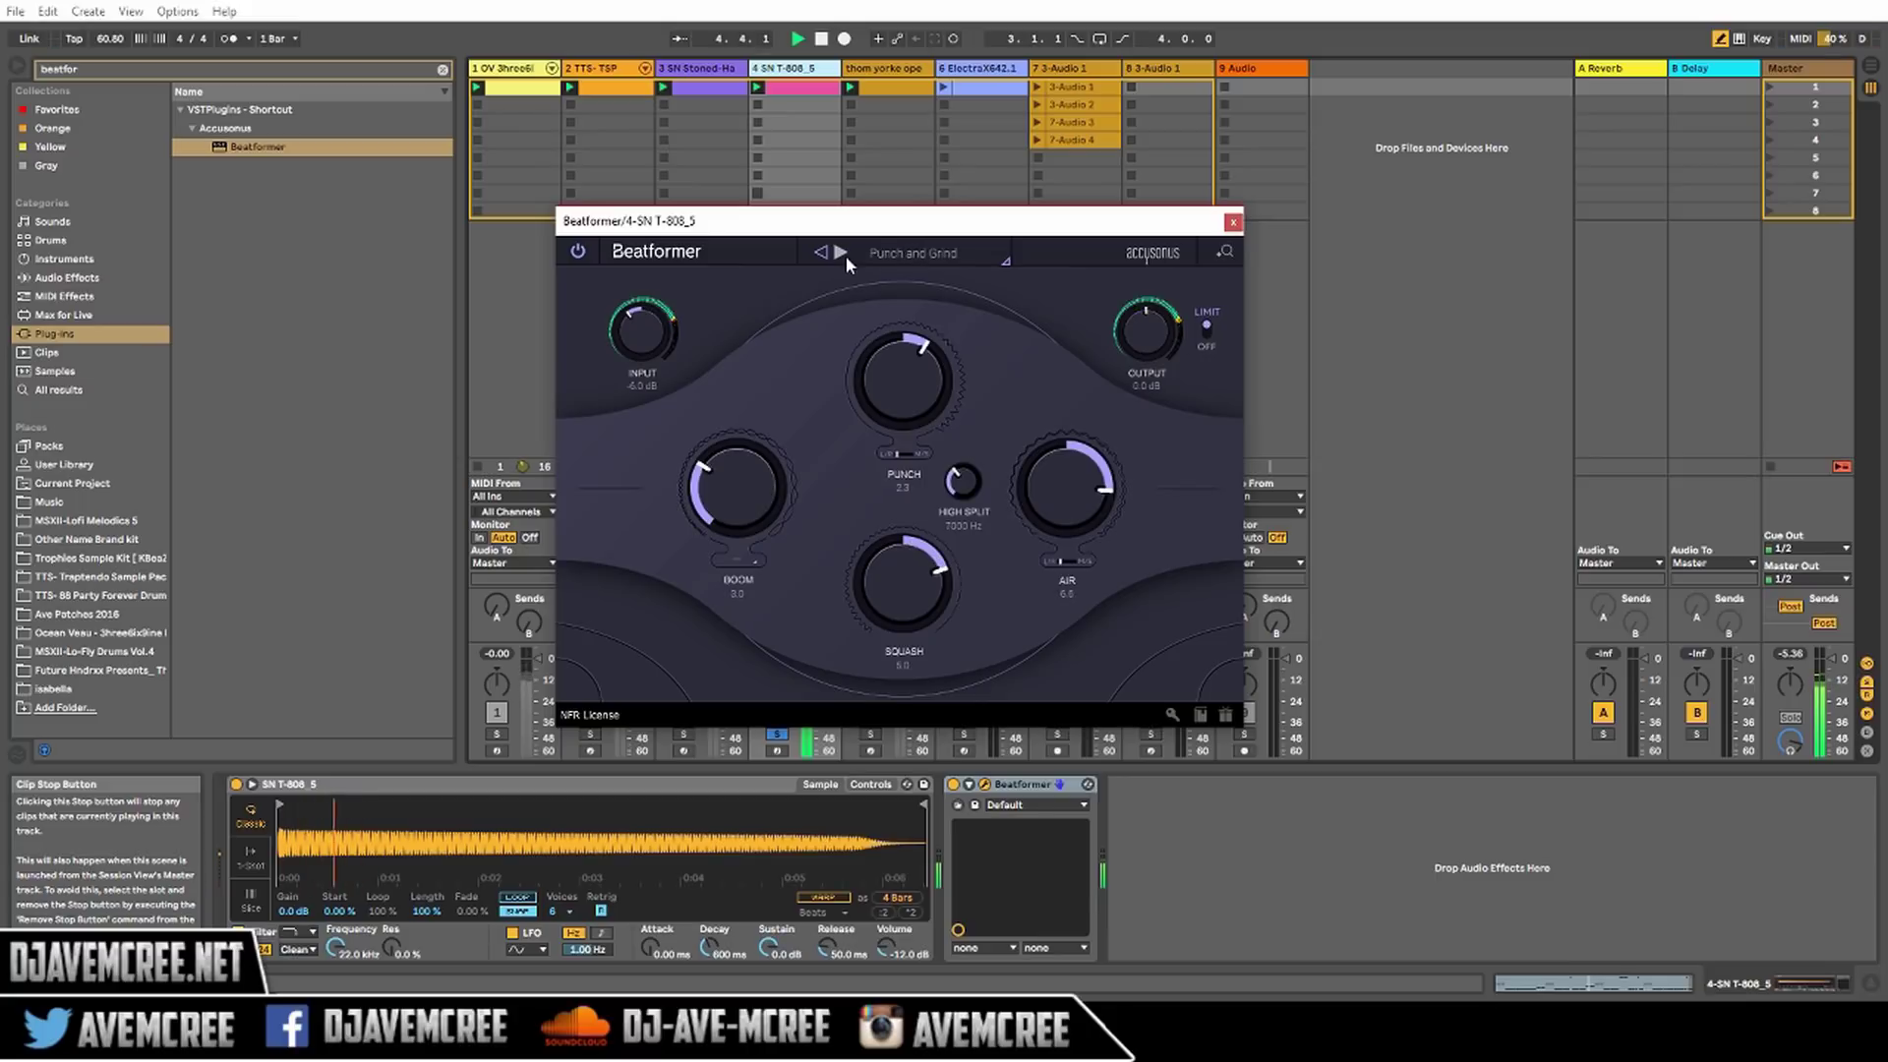
Audition Rebreather, Reduce Bite, The Big A, Tighten, Hi Fi(ve) and Intensify on the 808 track, and return to the Default preset
left_click(846, 256)
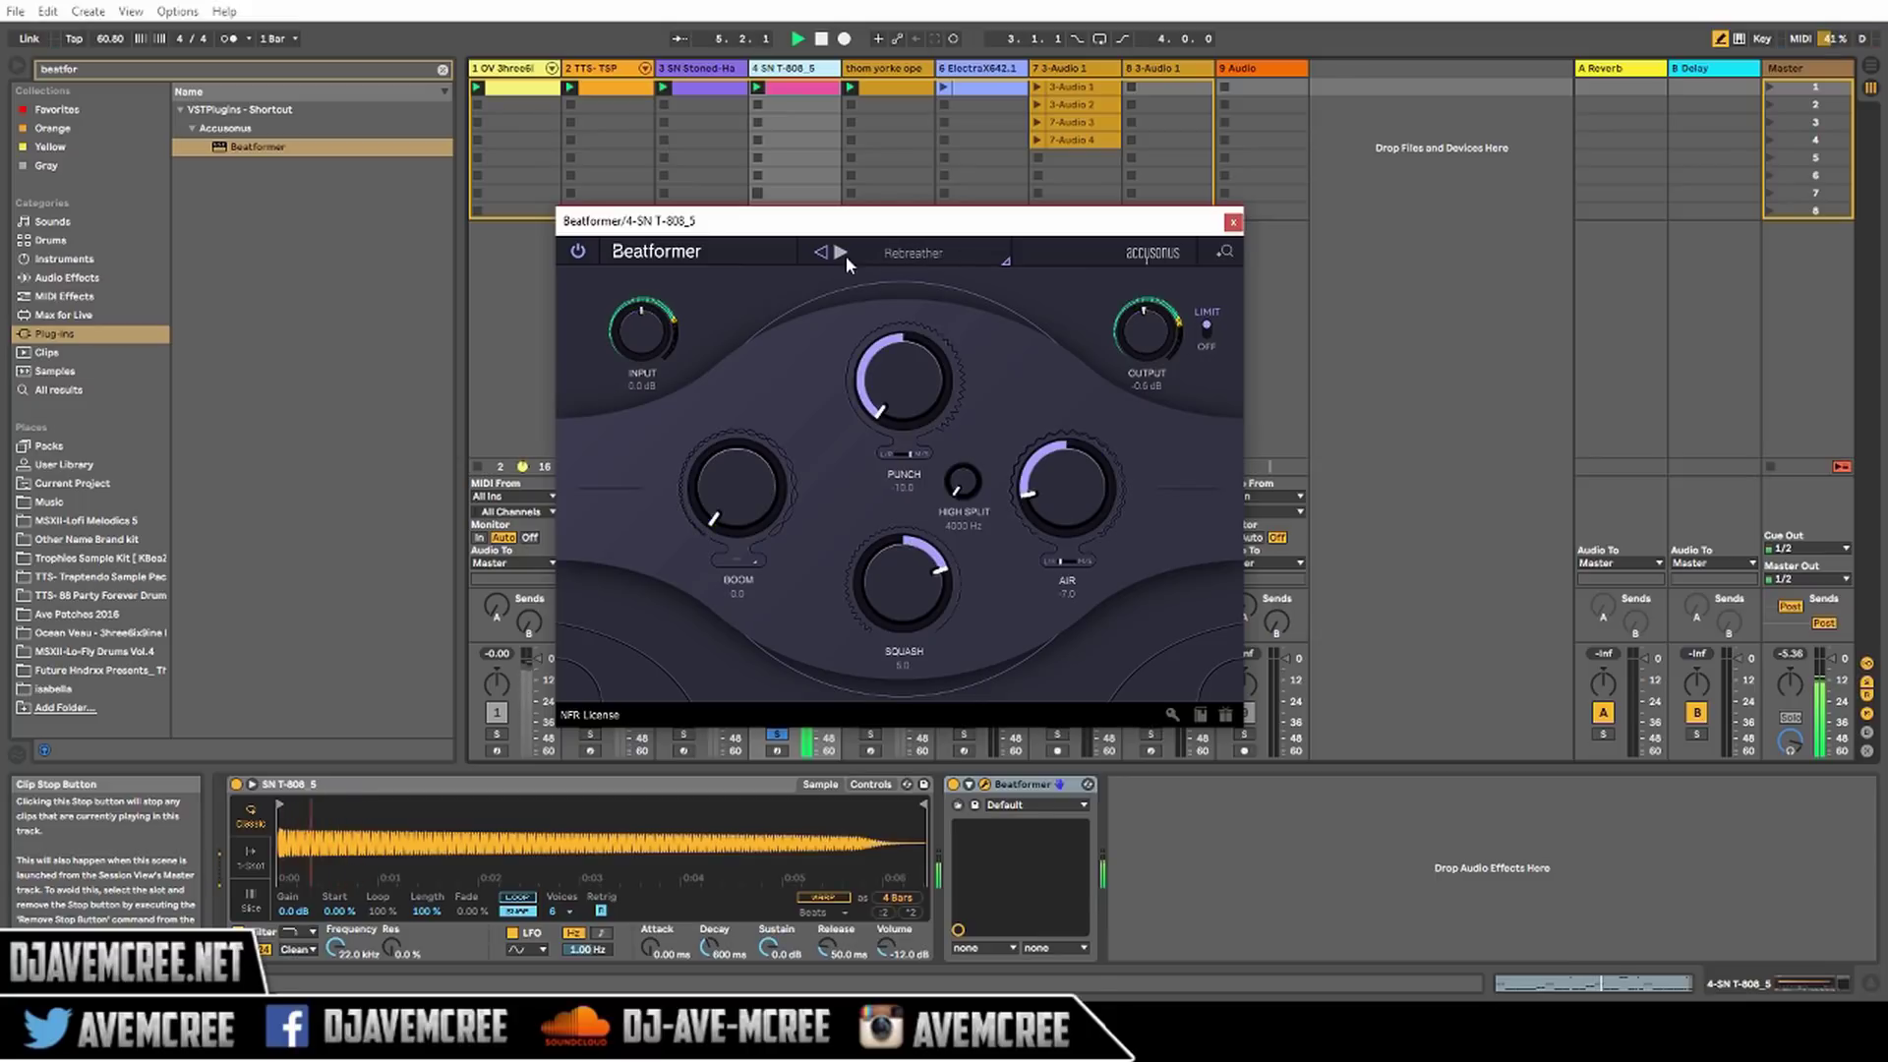
left_click(845, 255)
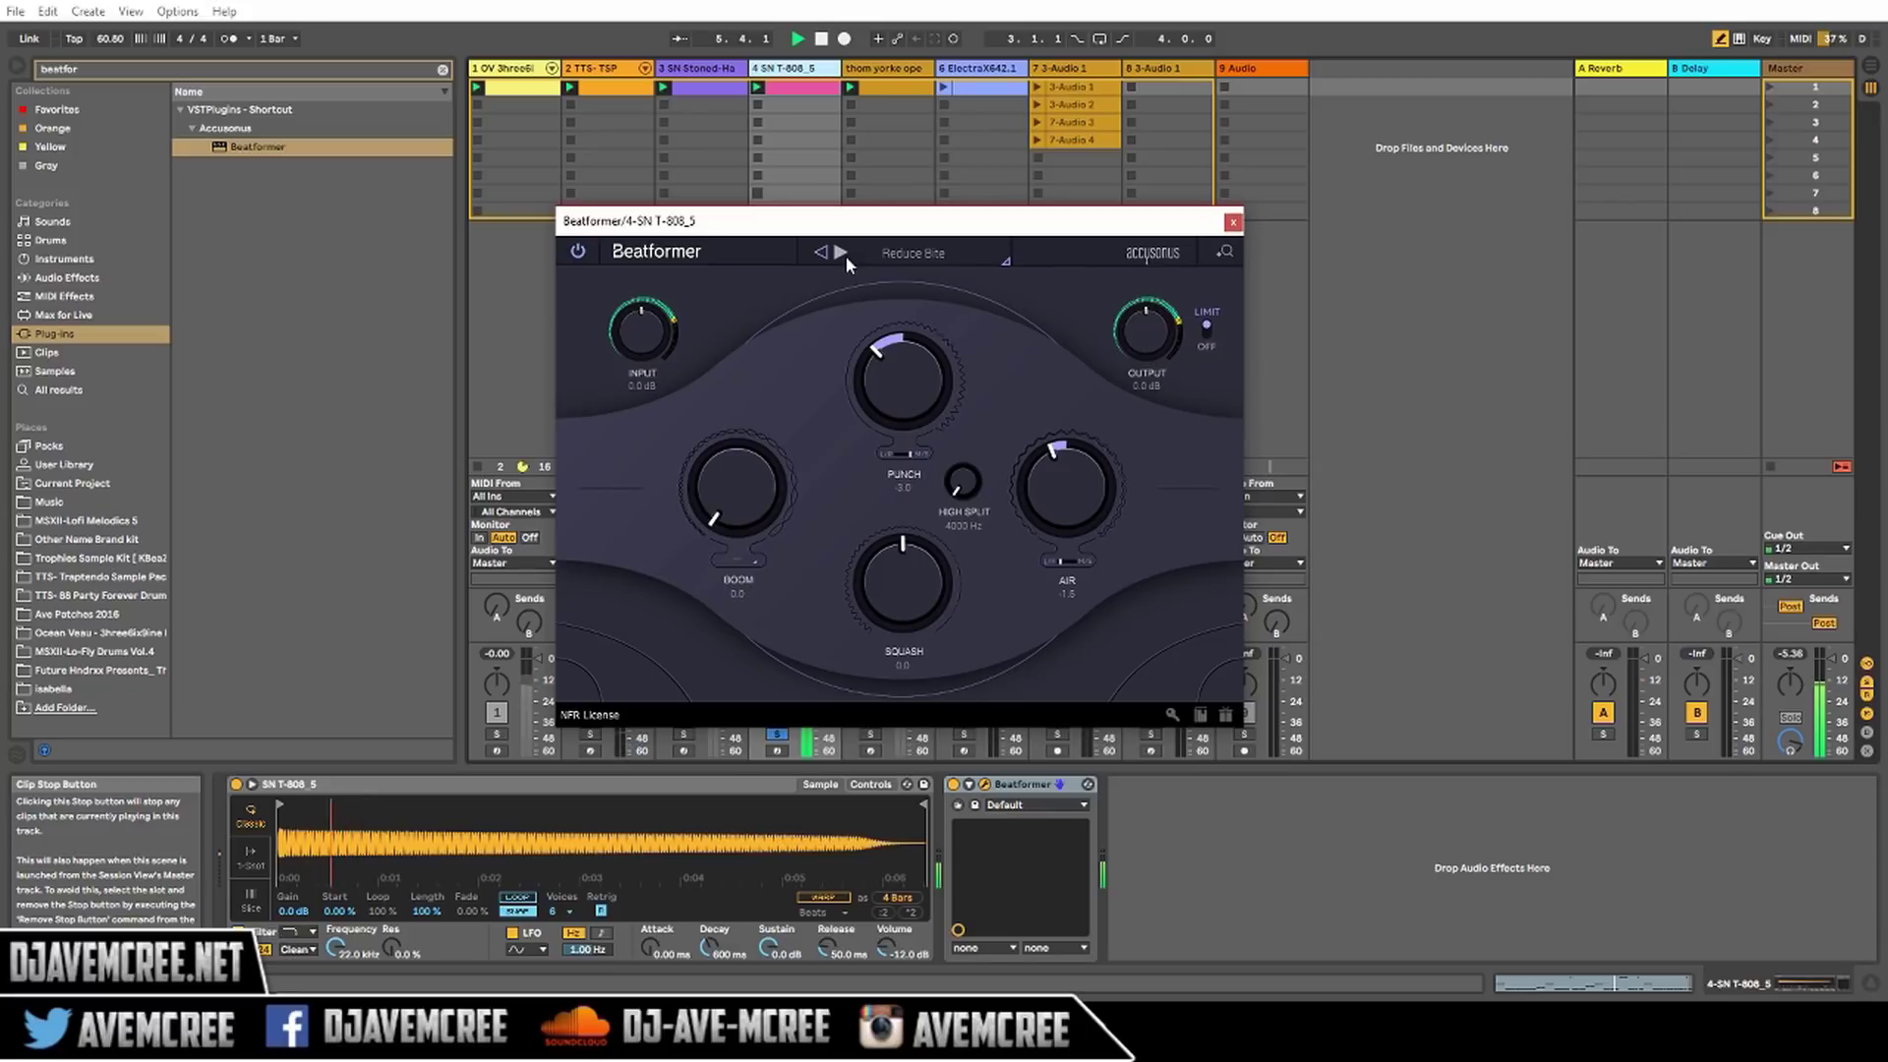
left_click(841, 253)
left_click(840, 252)
left_click(839, 252)
left_click(839, 253)
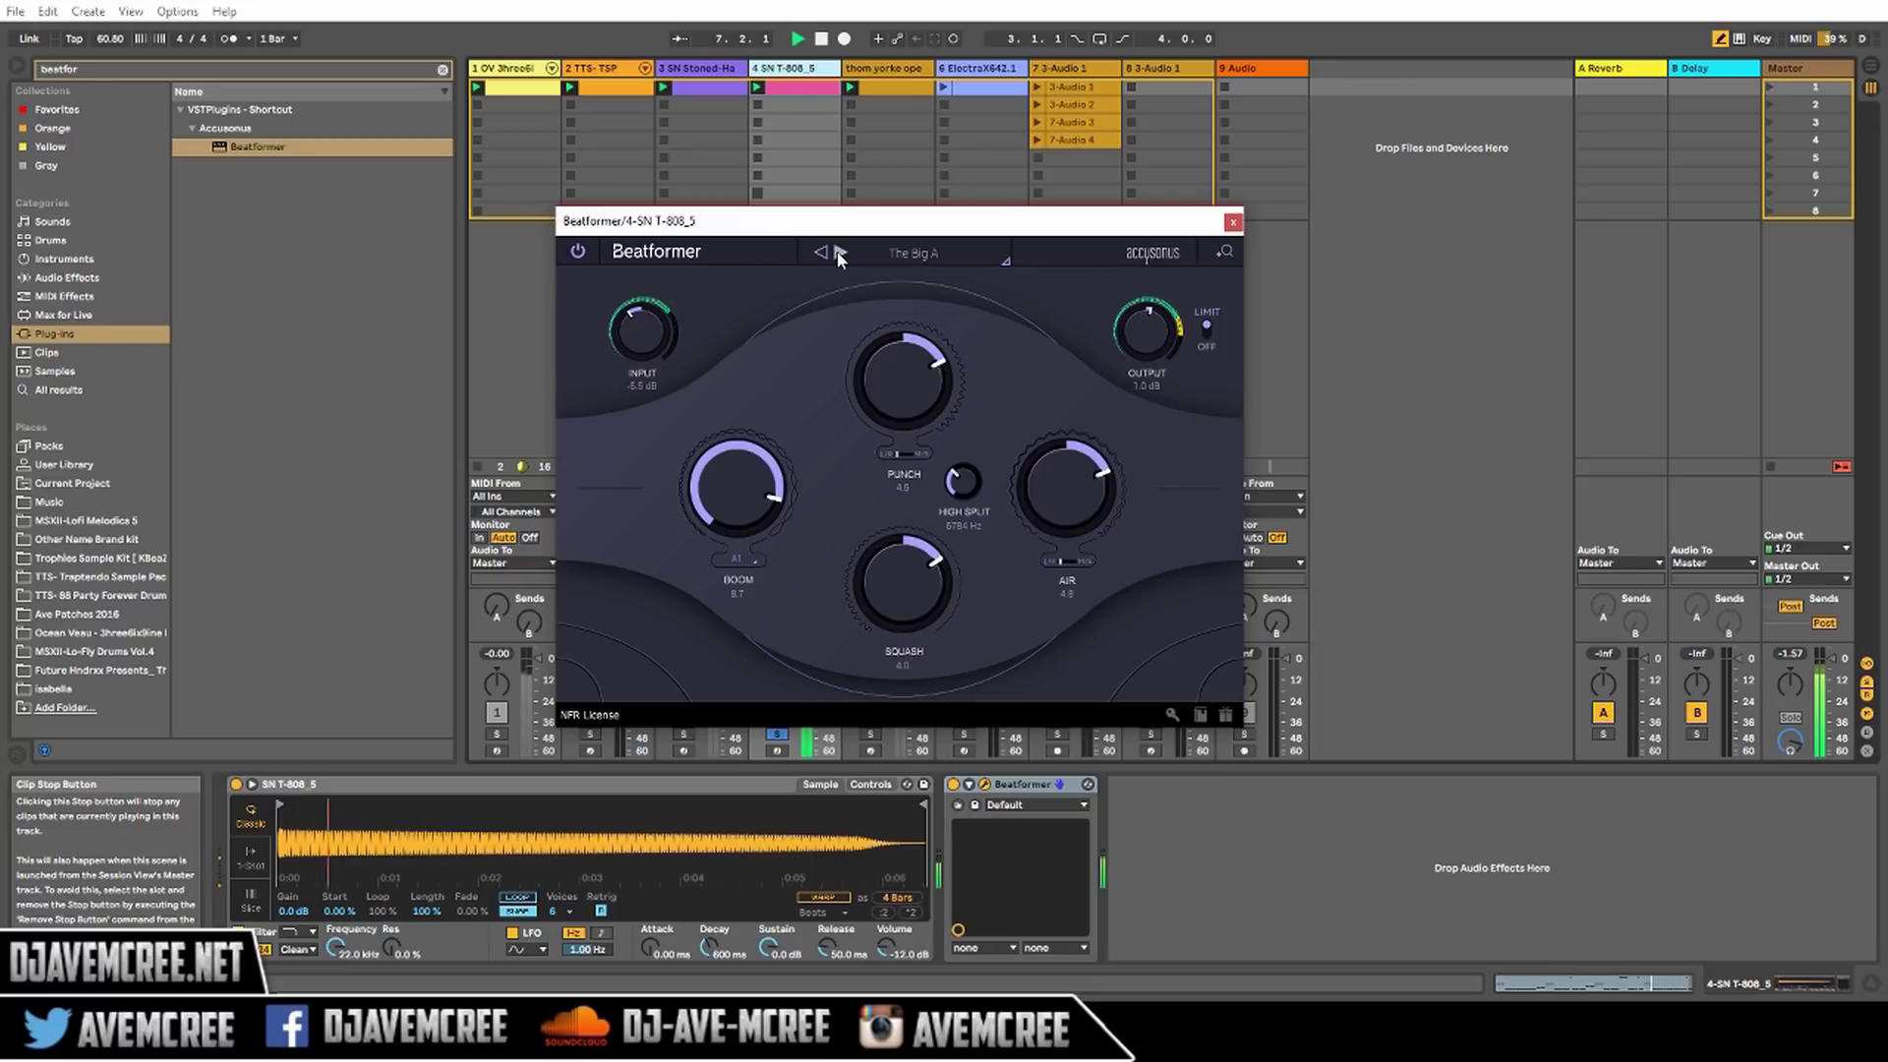
left_click(839, 253)
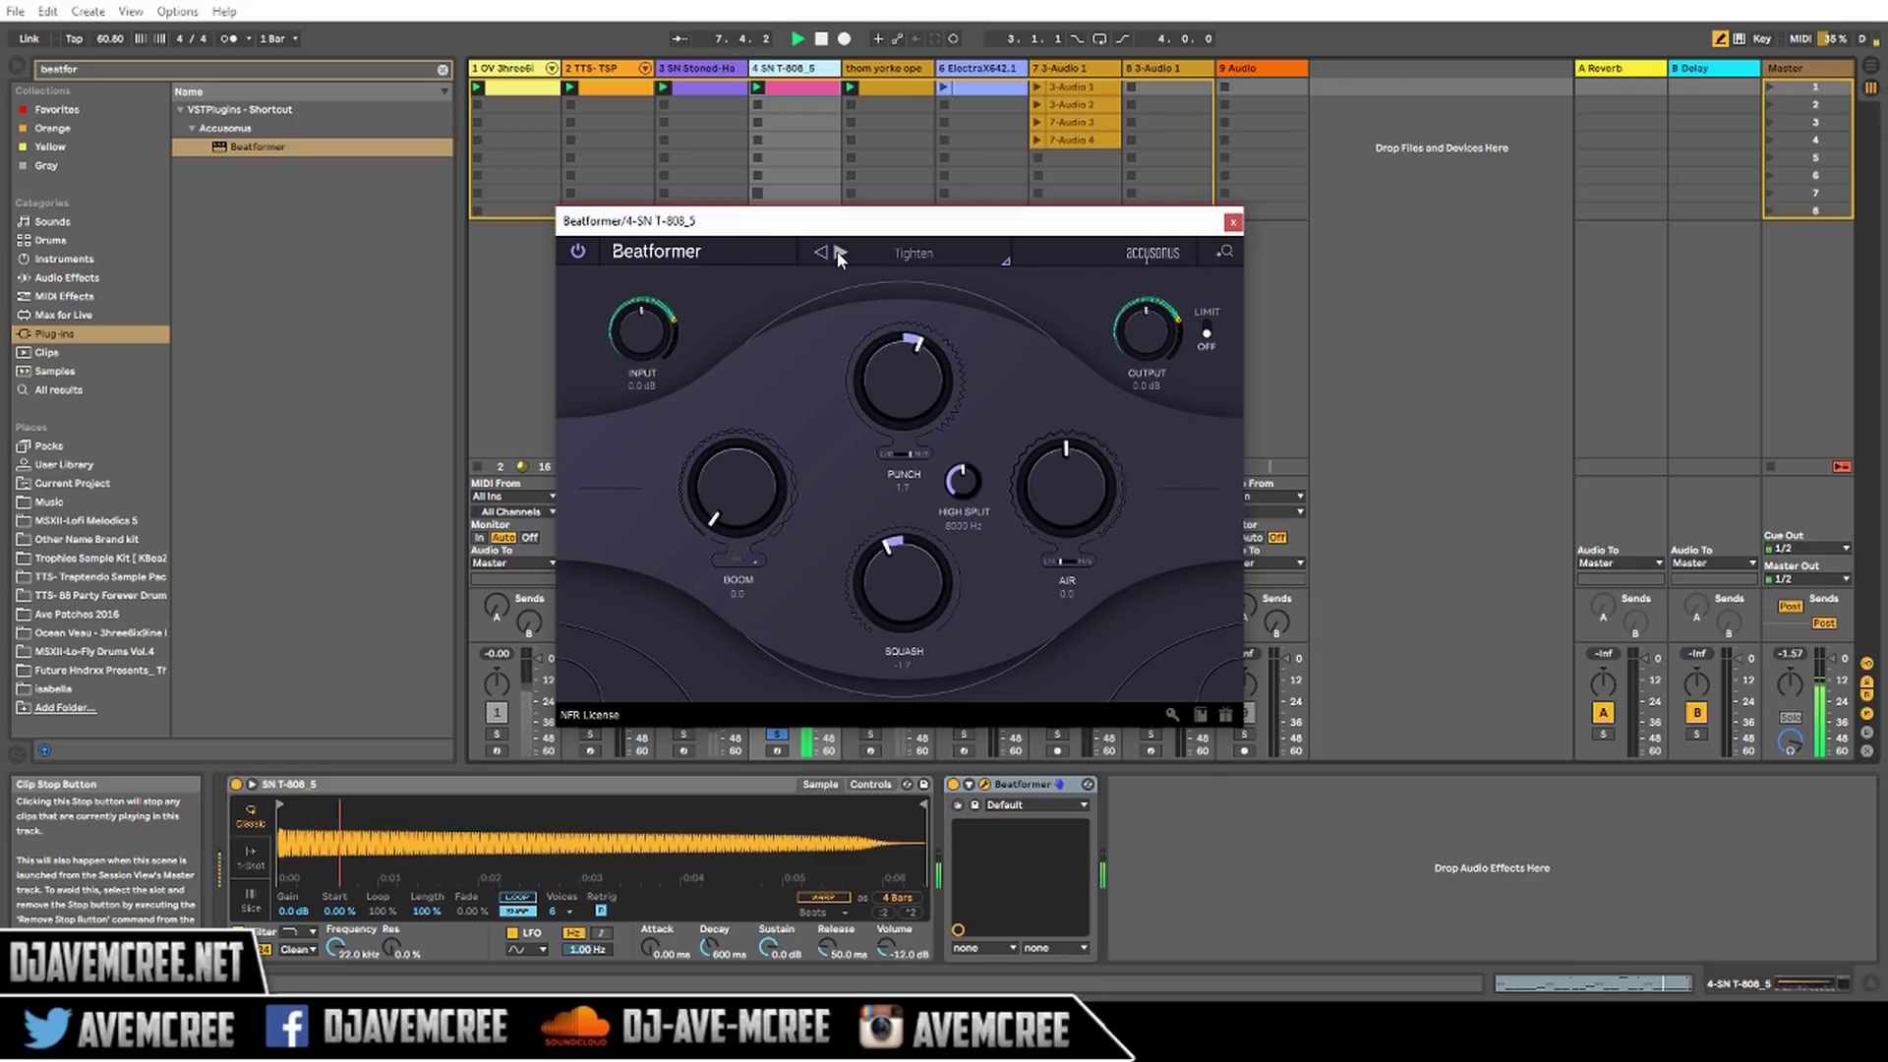
left_click(839, 253)
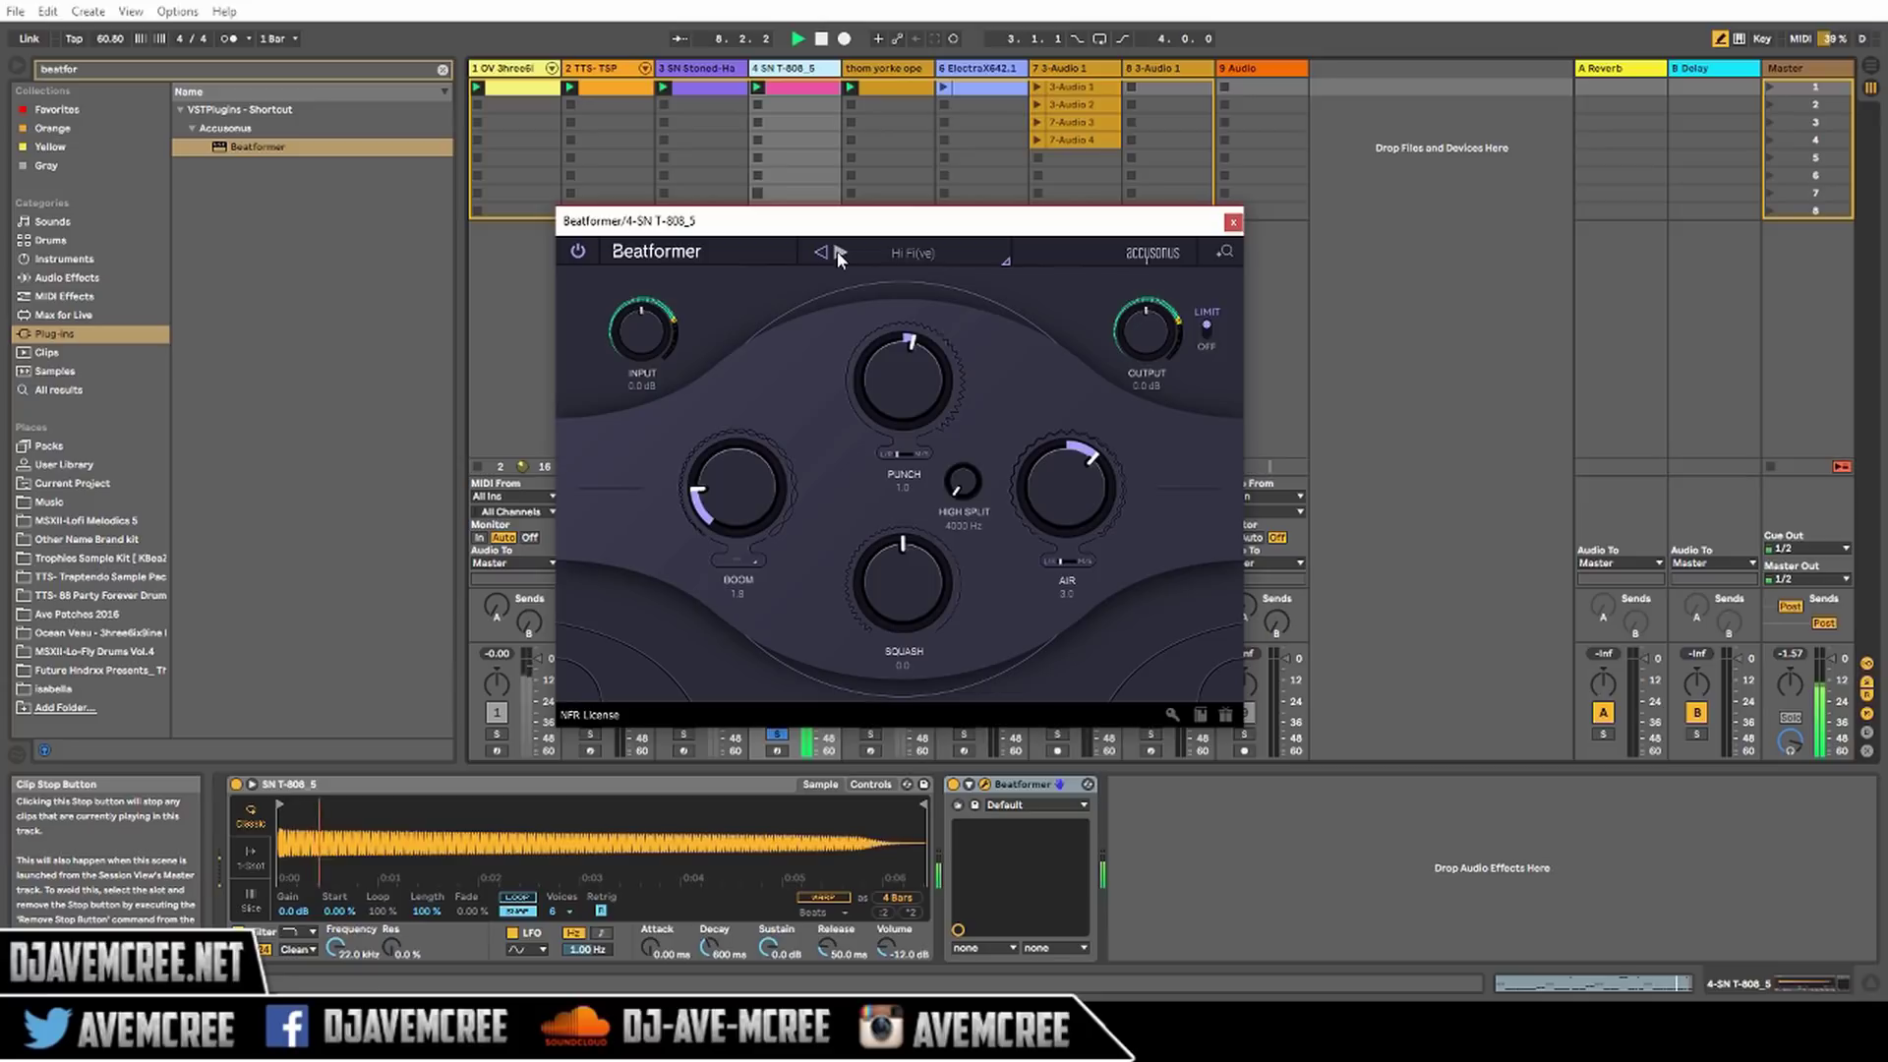
left_click(839, 253)
left_click(873, 256)
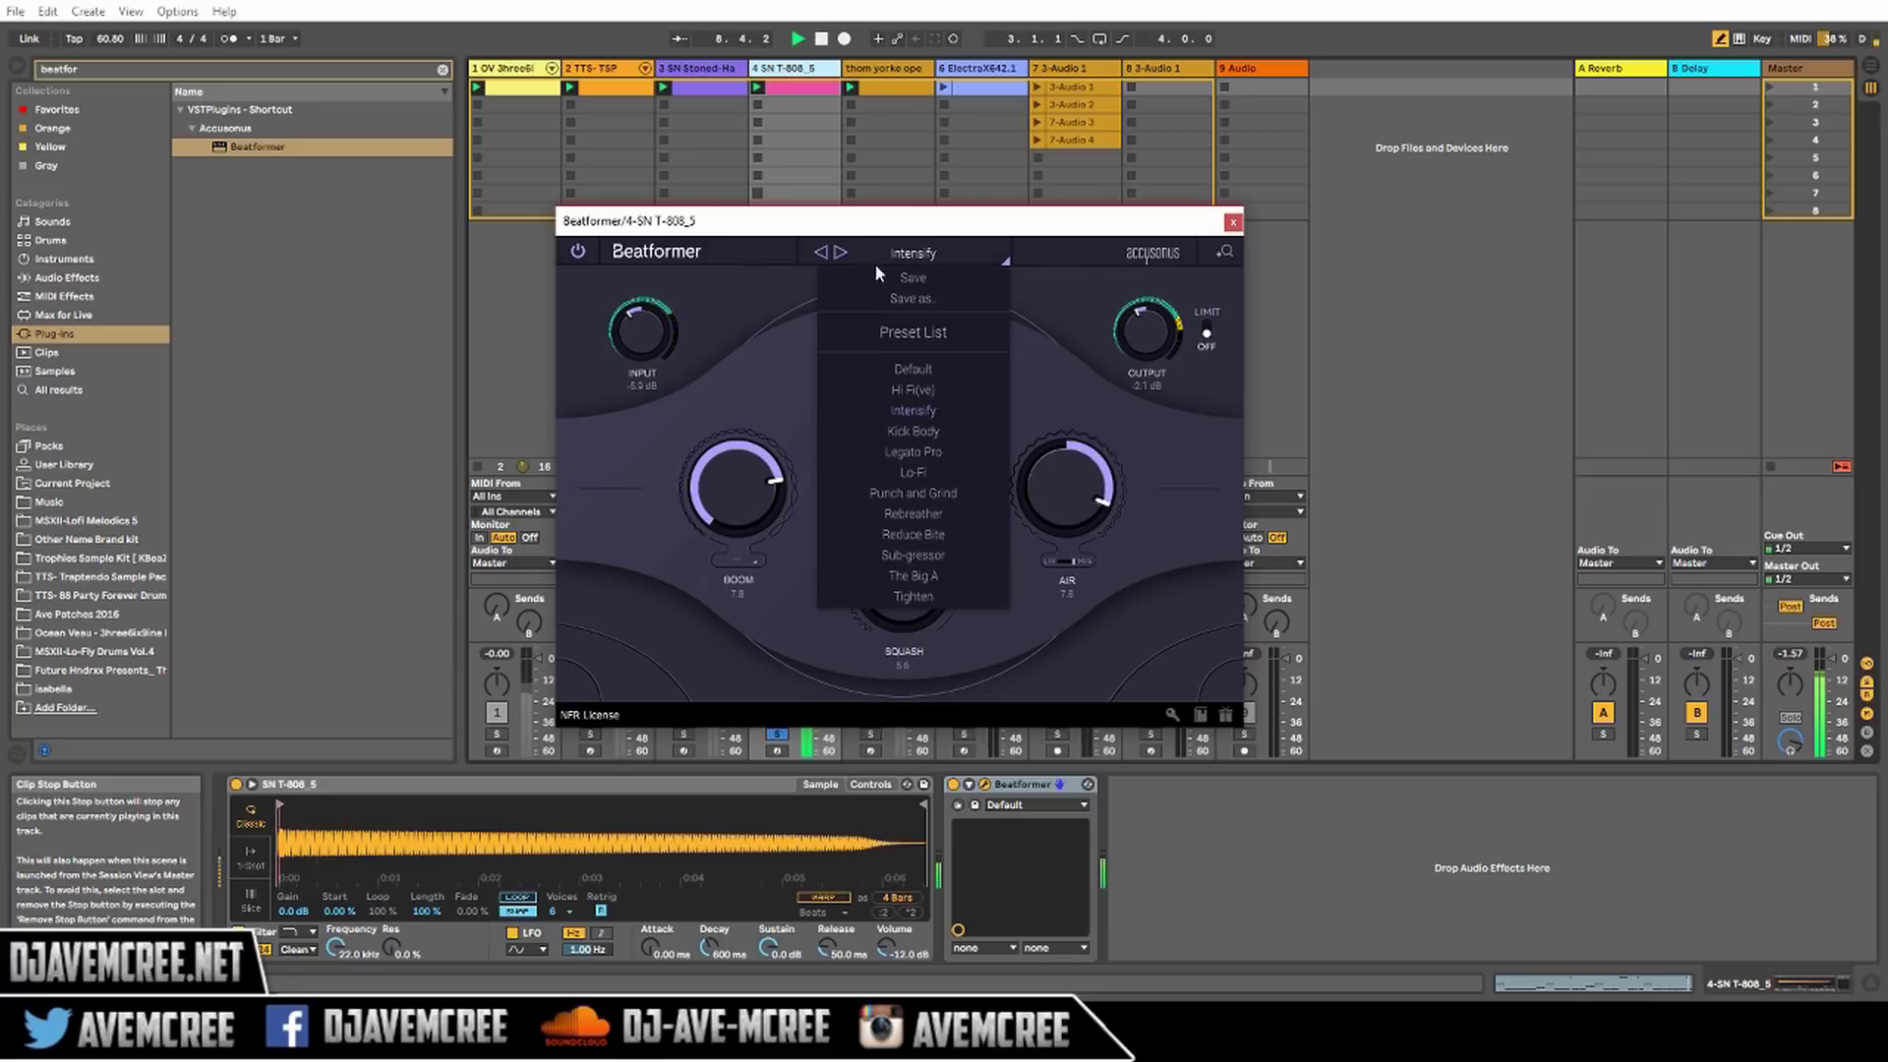
left_click(915, 369)
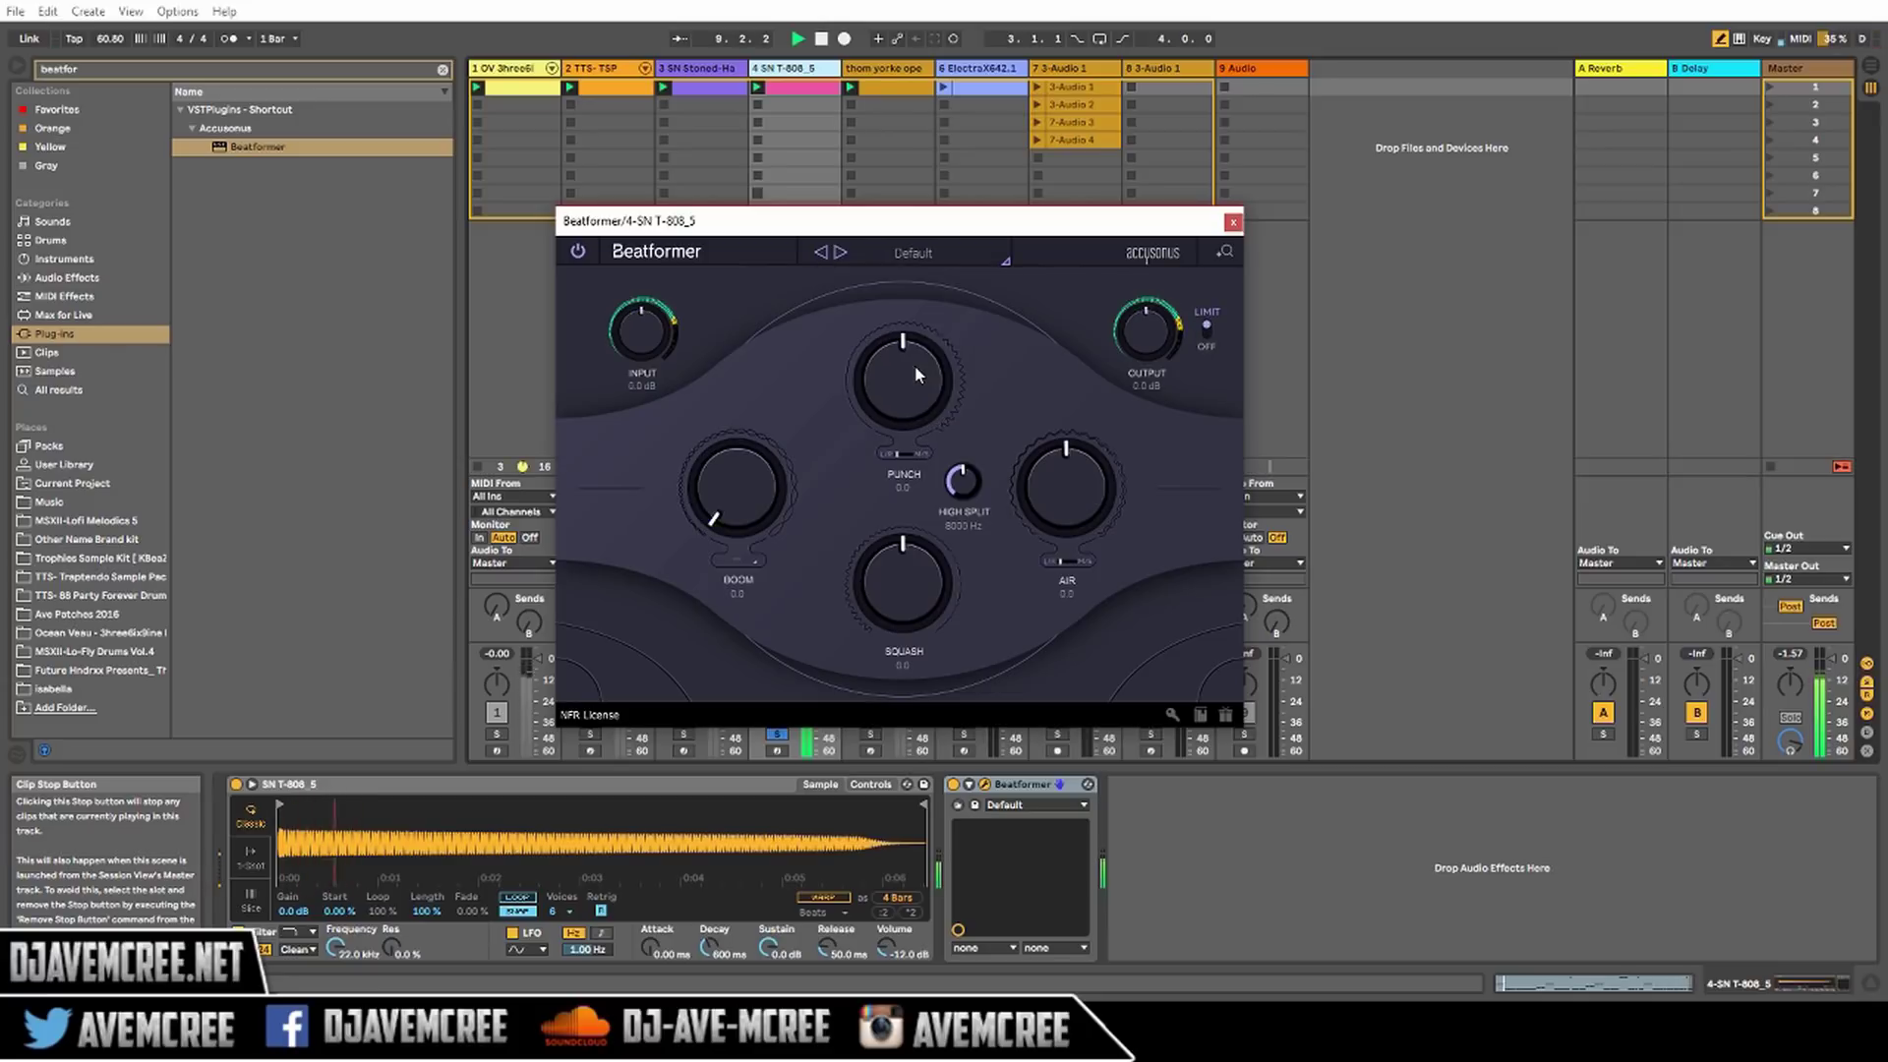
Bring up the naming dialog for saving the current settings as a new preset, and dismiss it without saving
left_click(912, 253)
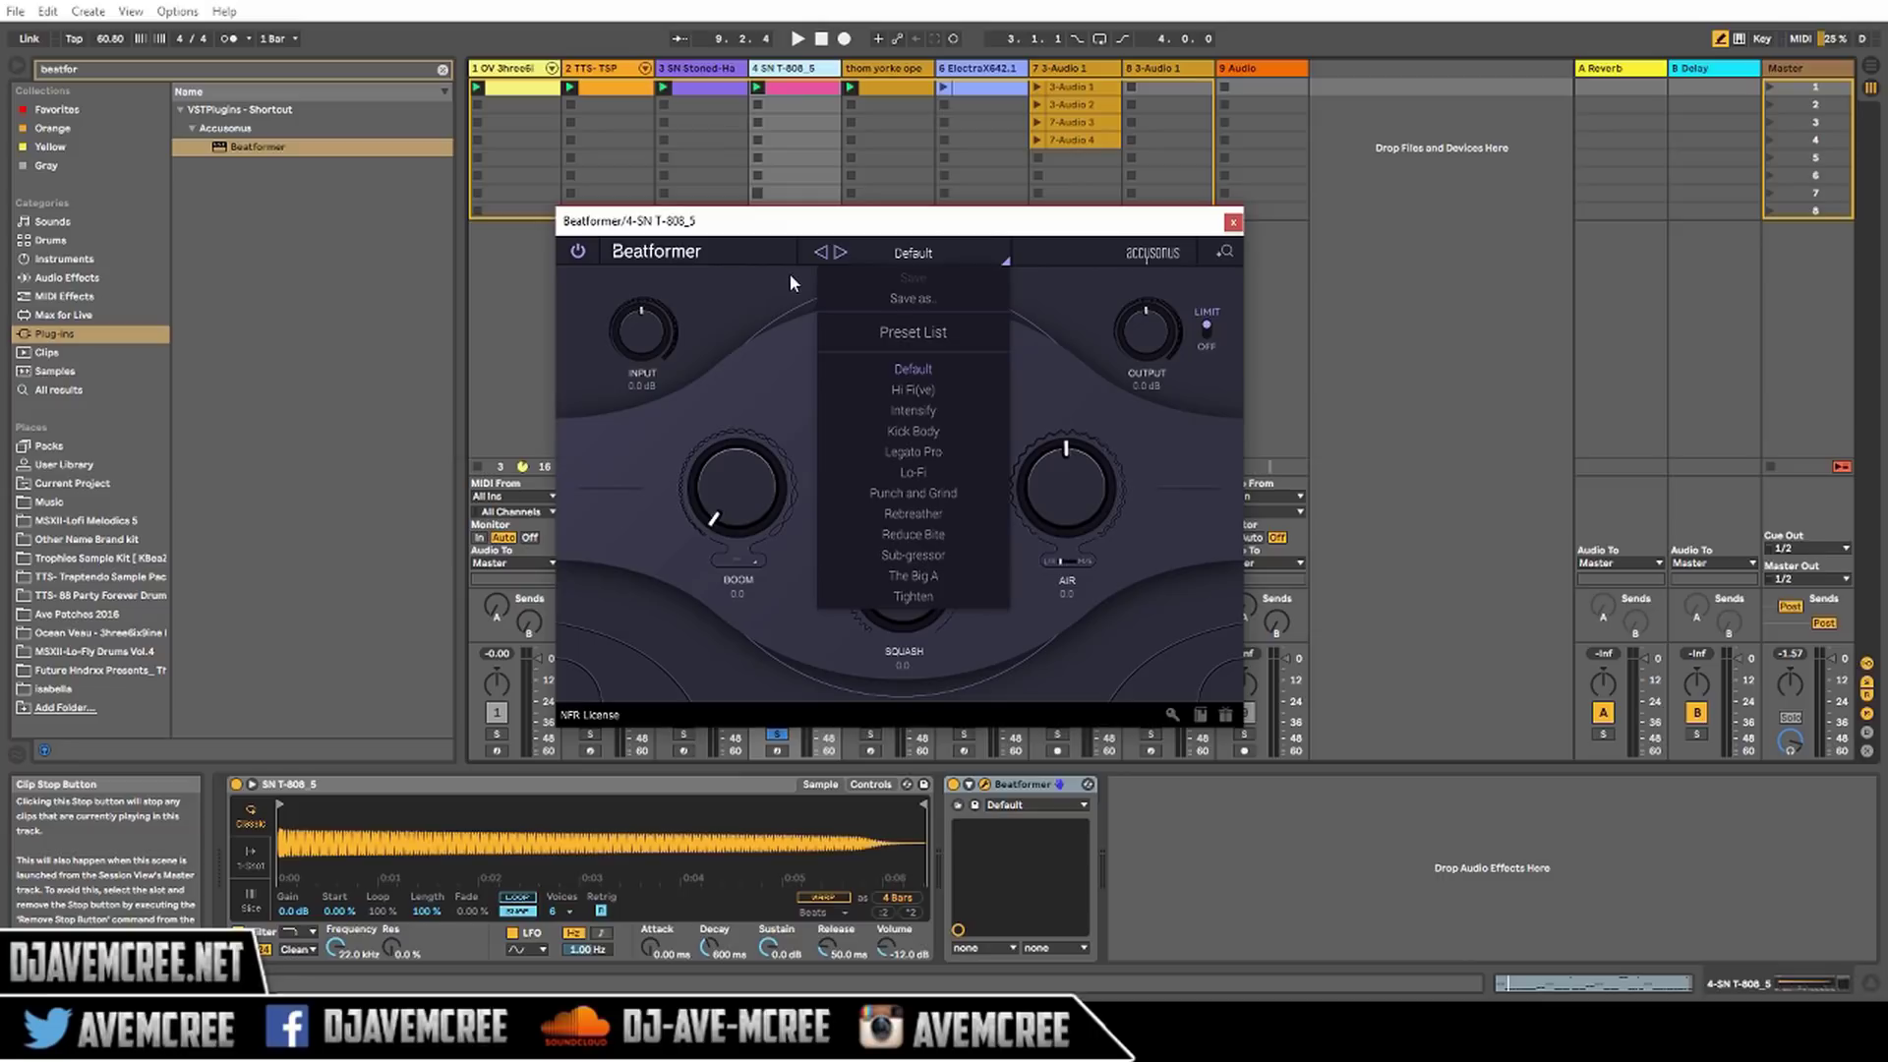
left_click(927, 297)
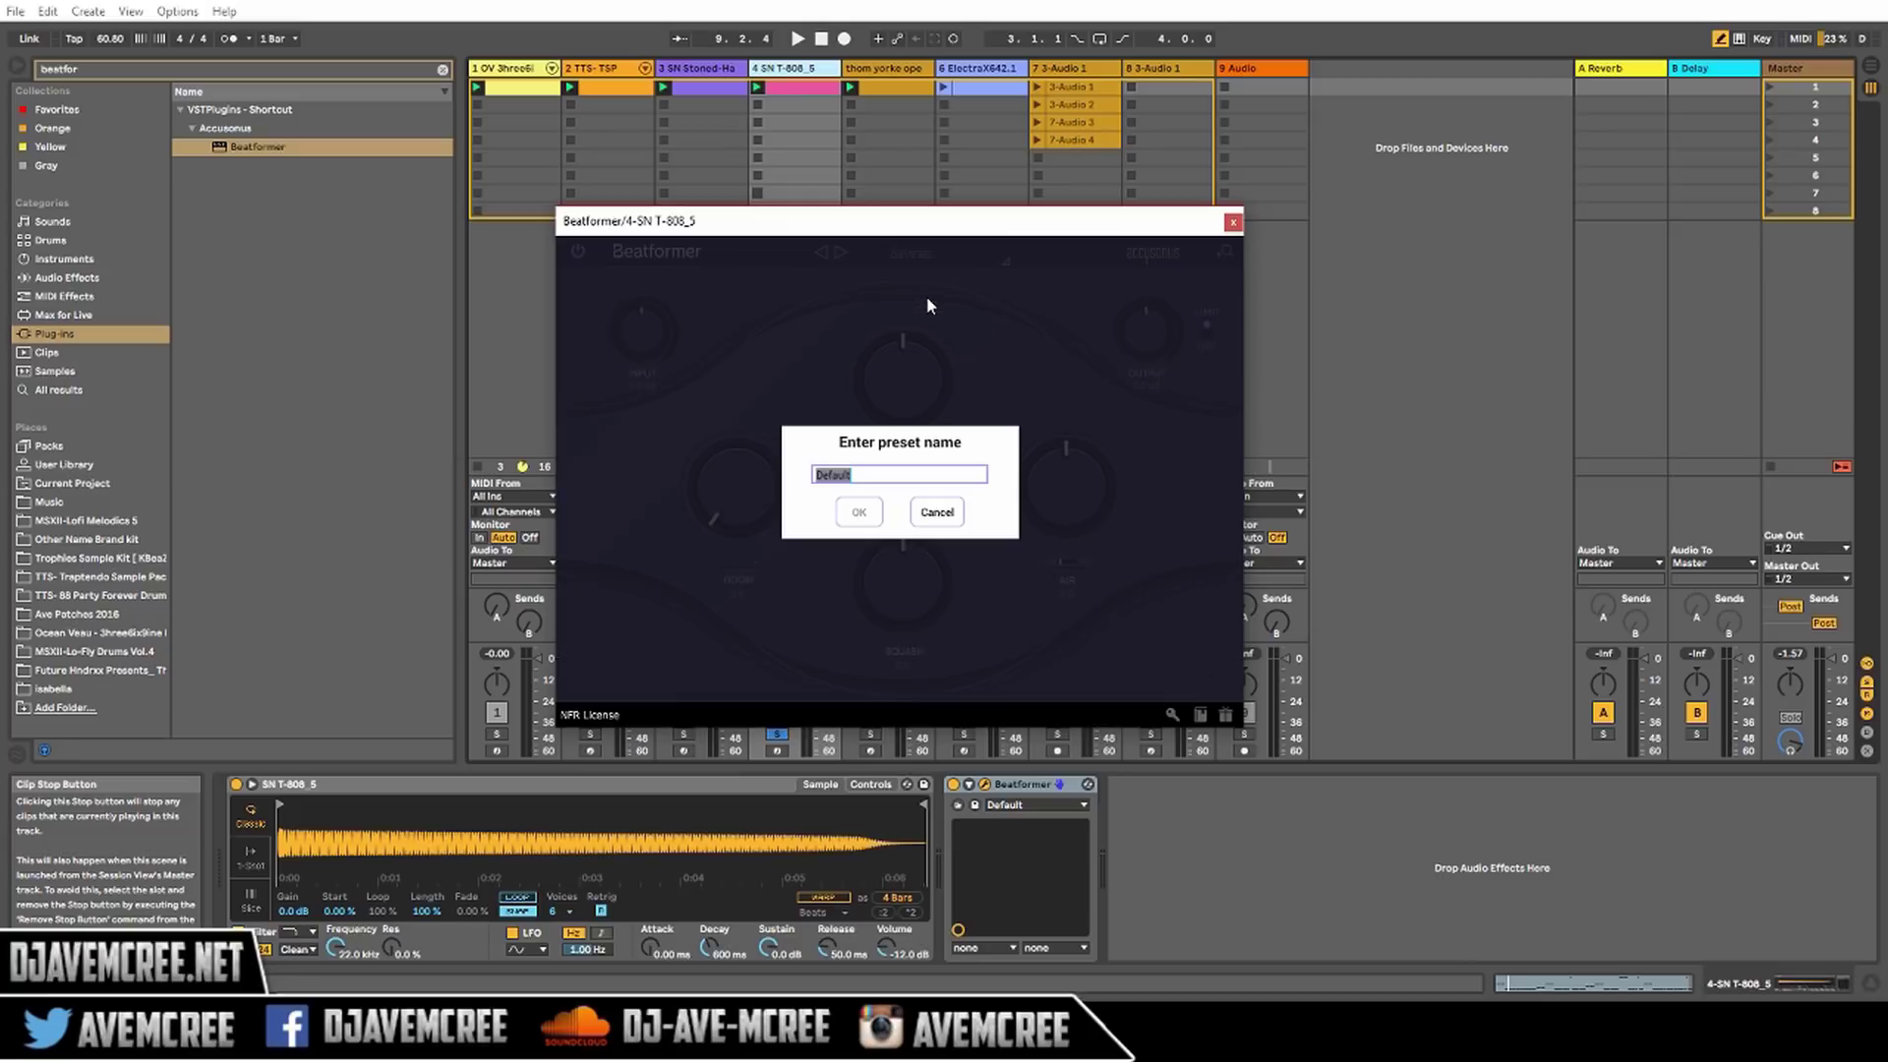
left_click(935, 511)
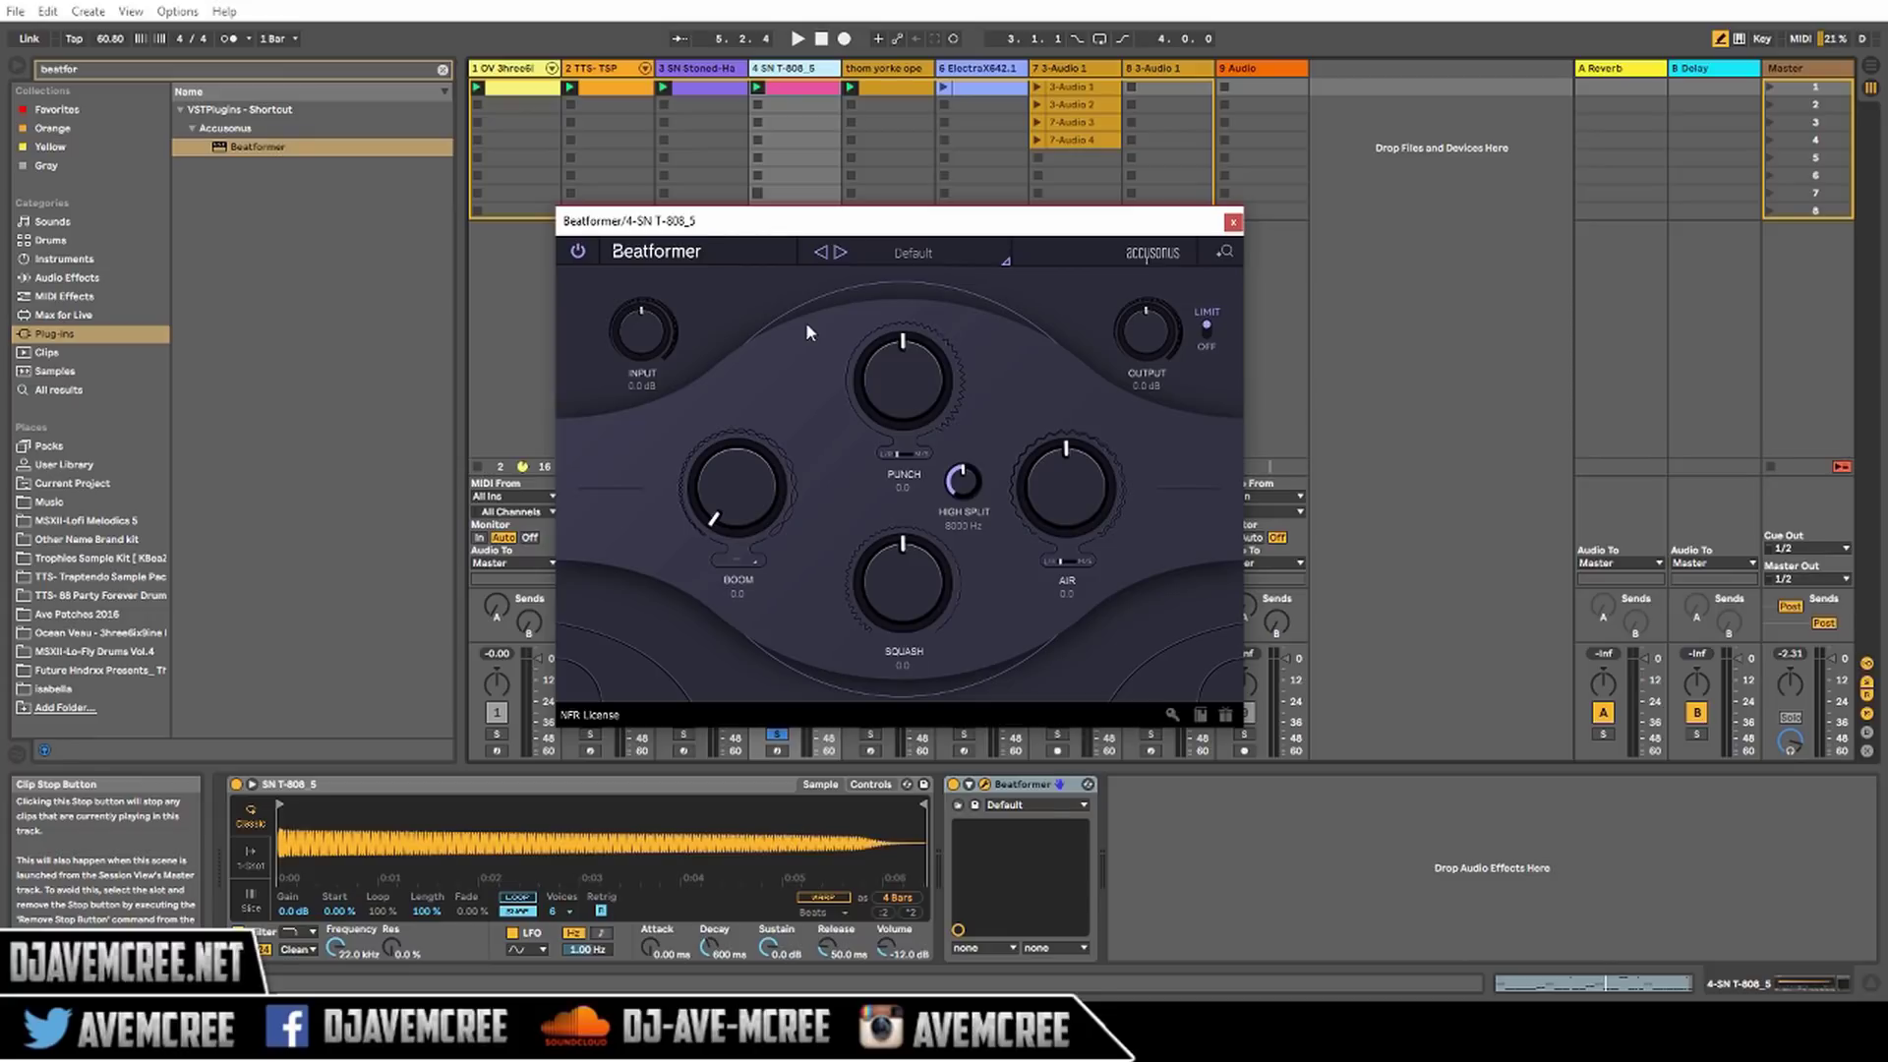
Play the 808 while trying out the Boom control, and stop playback with Boom back at 0.0
key("space")
mouse_move(749, 497)
left_mouse_down()
mouse_move(733, 347)
mouse_move(734, 504)
left_mouse_up()
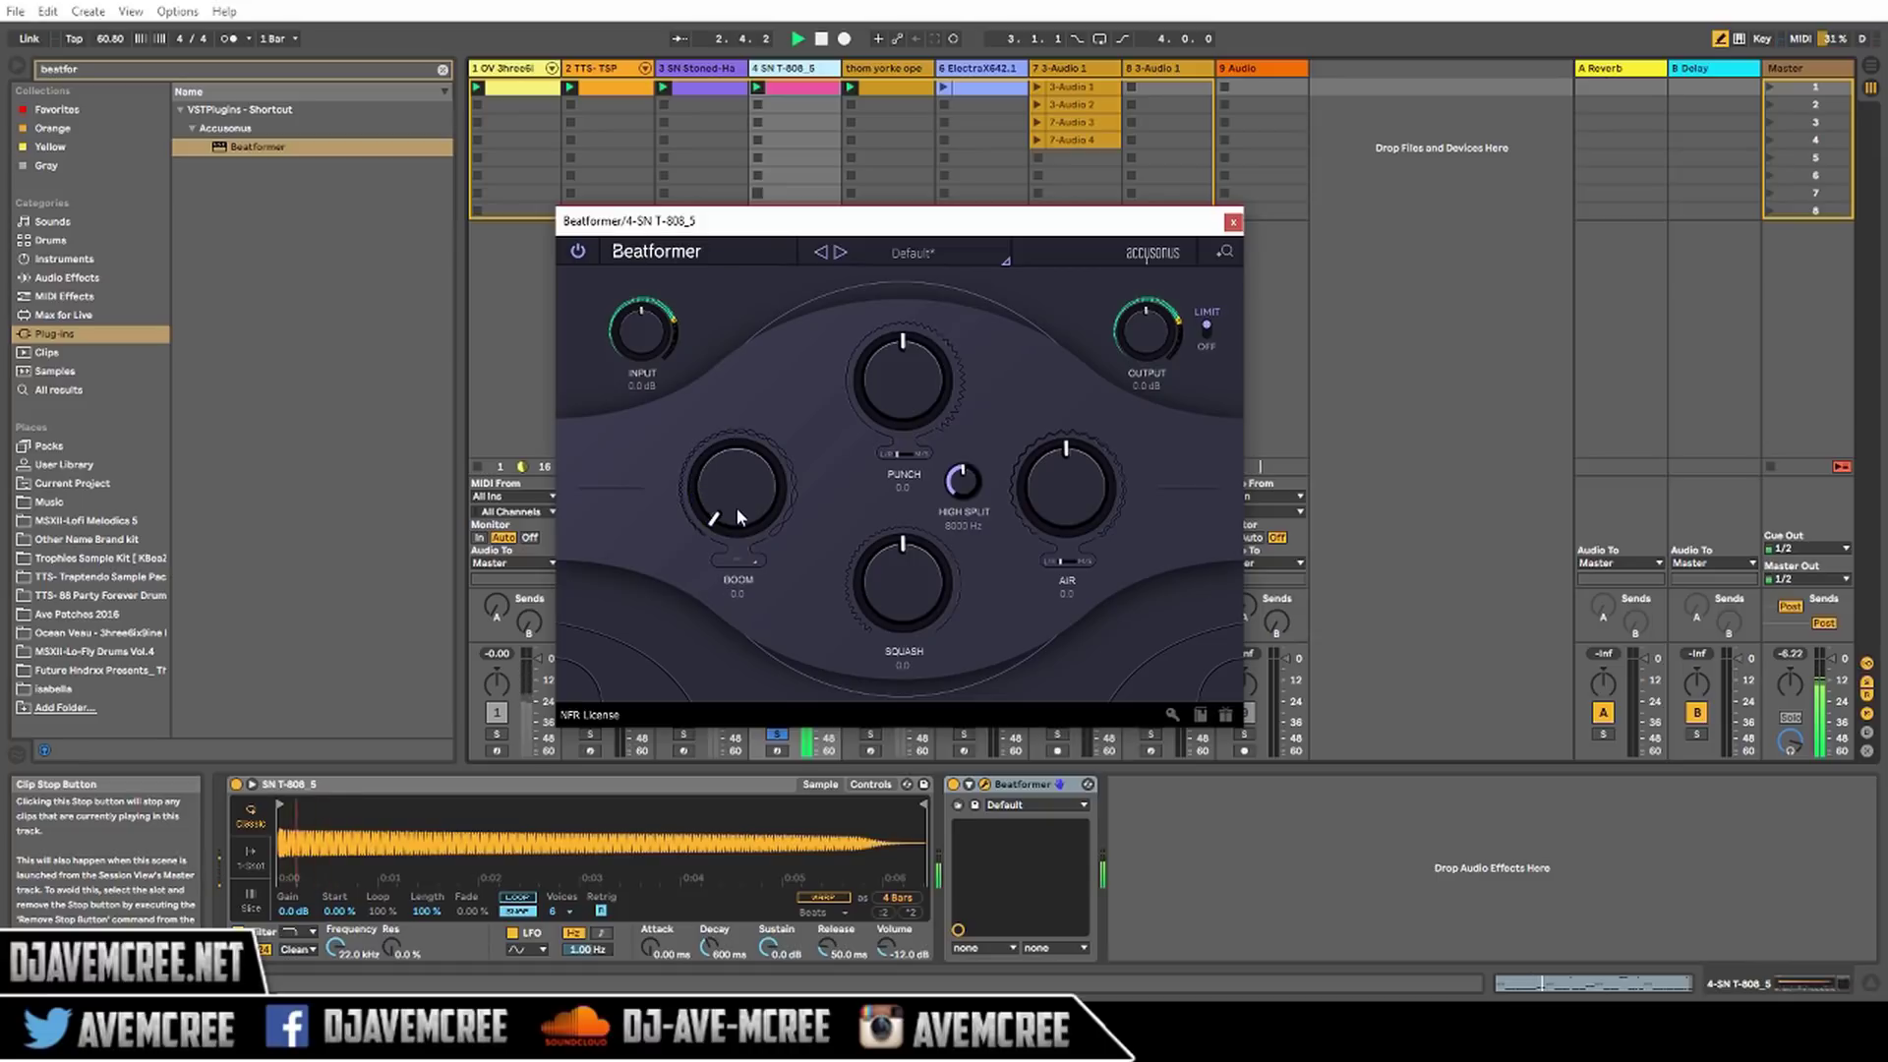
key("space")
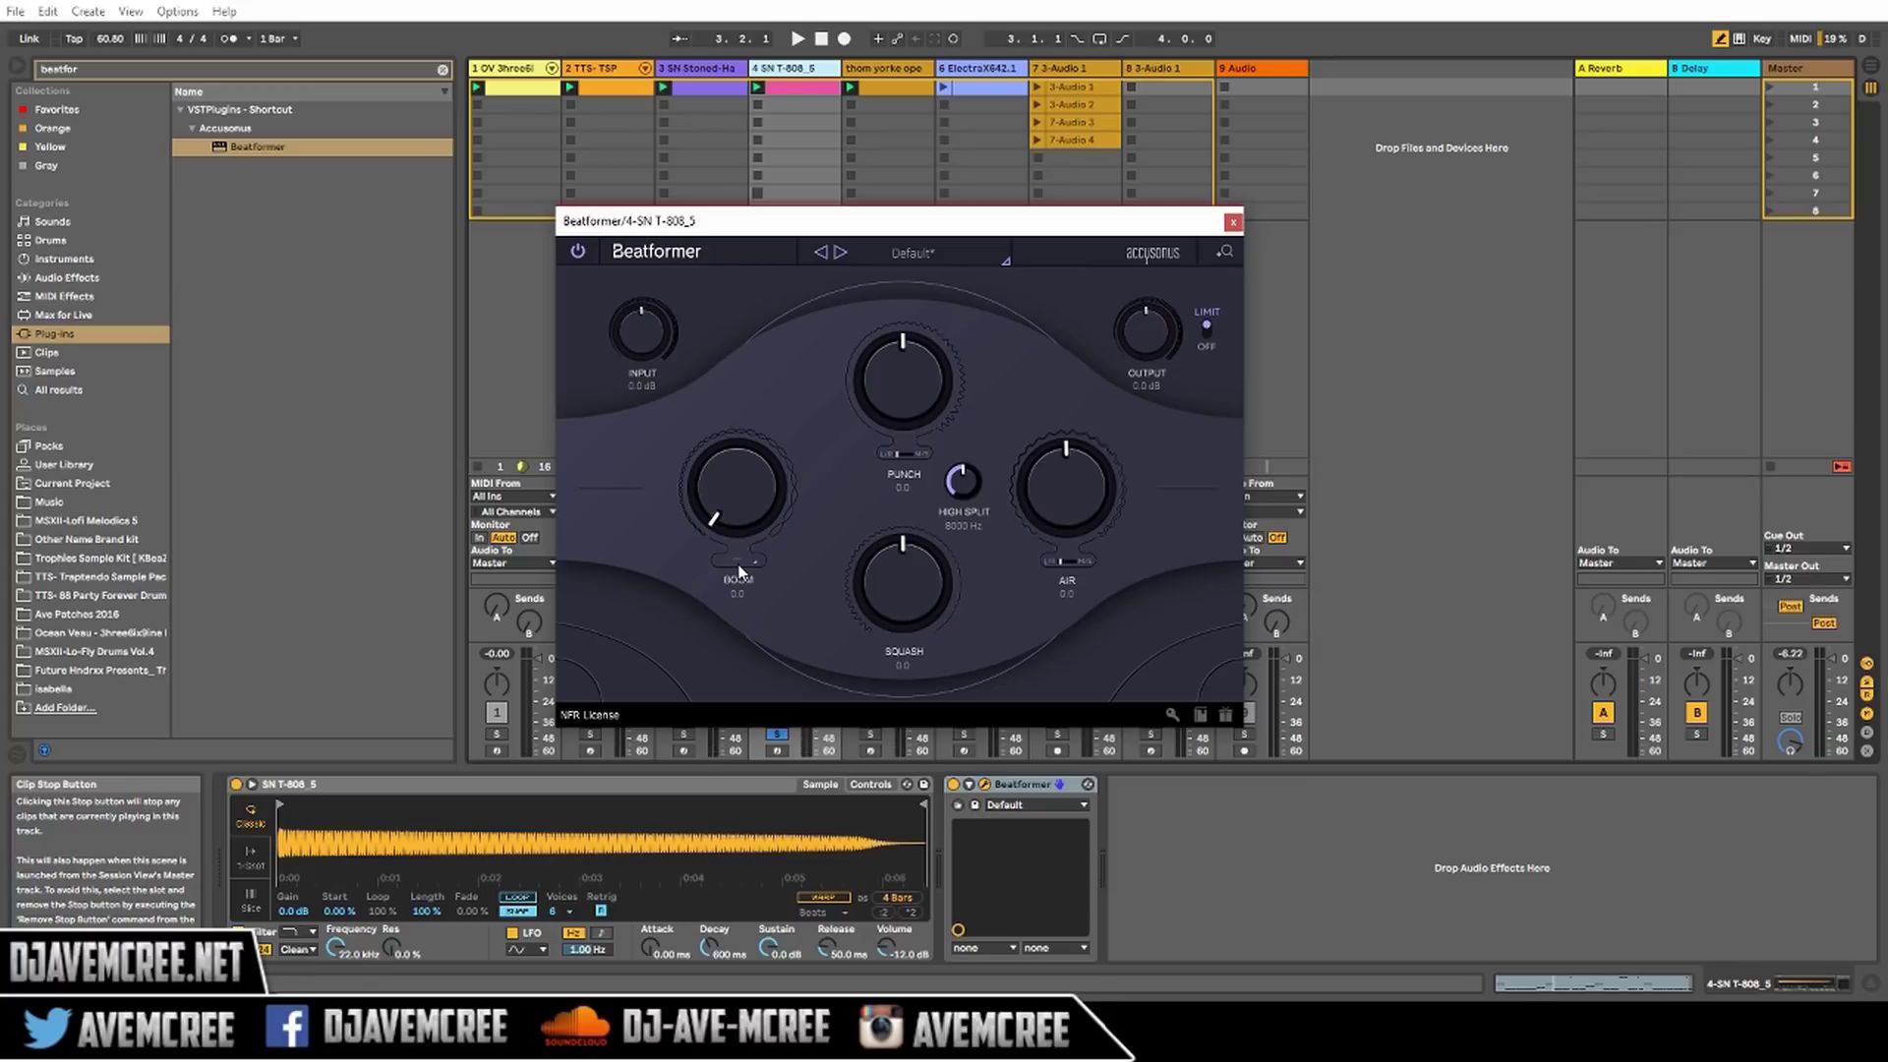
Tune Boom to 73.42 D2 and raise its amount to 3.2 while the 808 plays
left_click(738, 557)
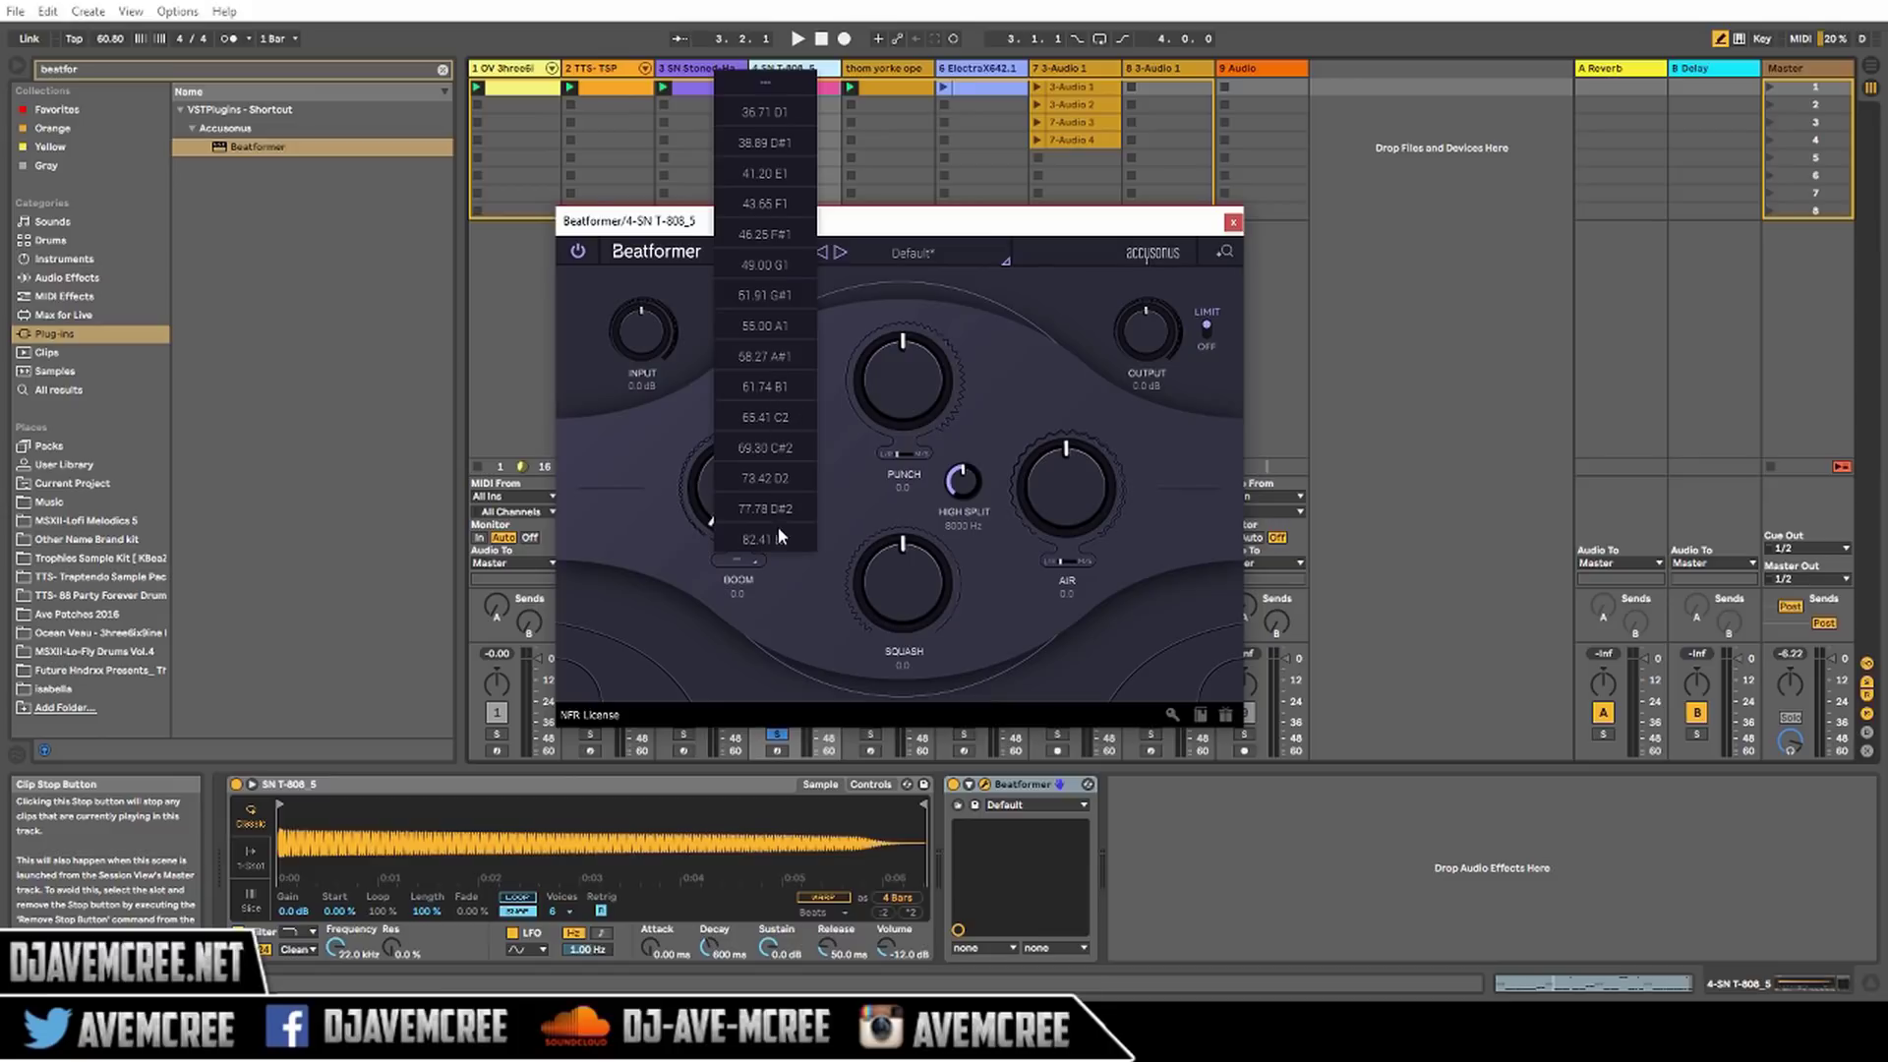
left_click(763, 479)
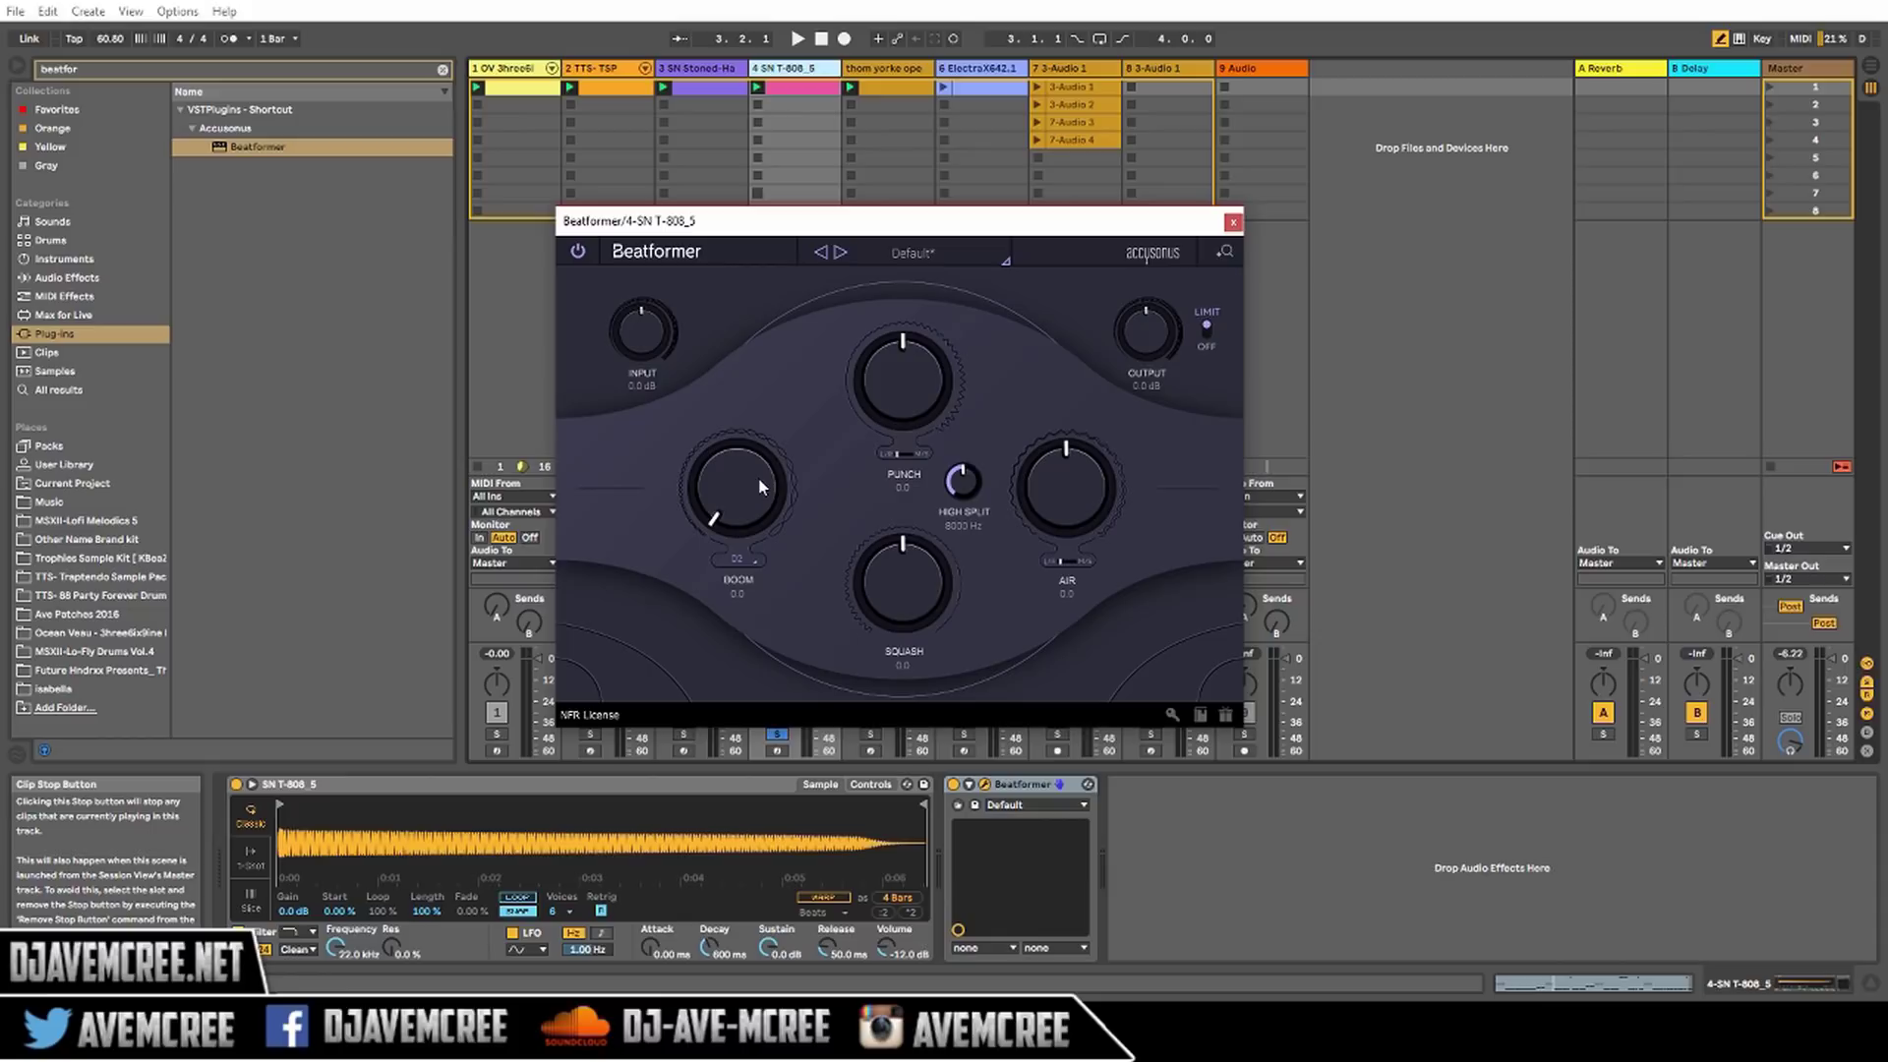
key("space")
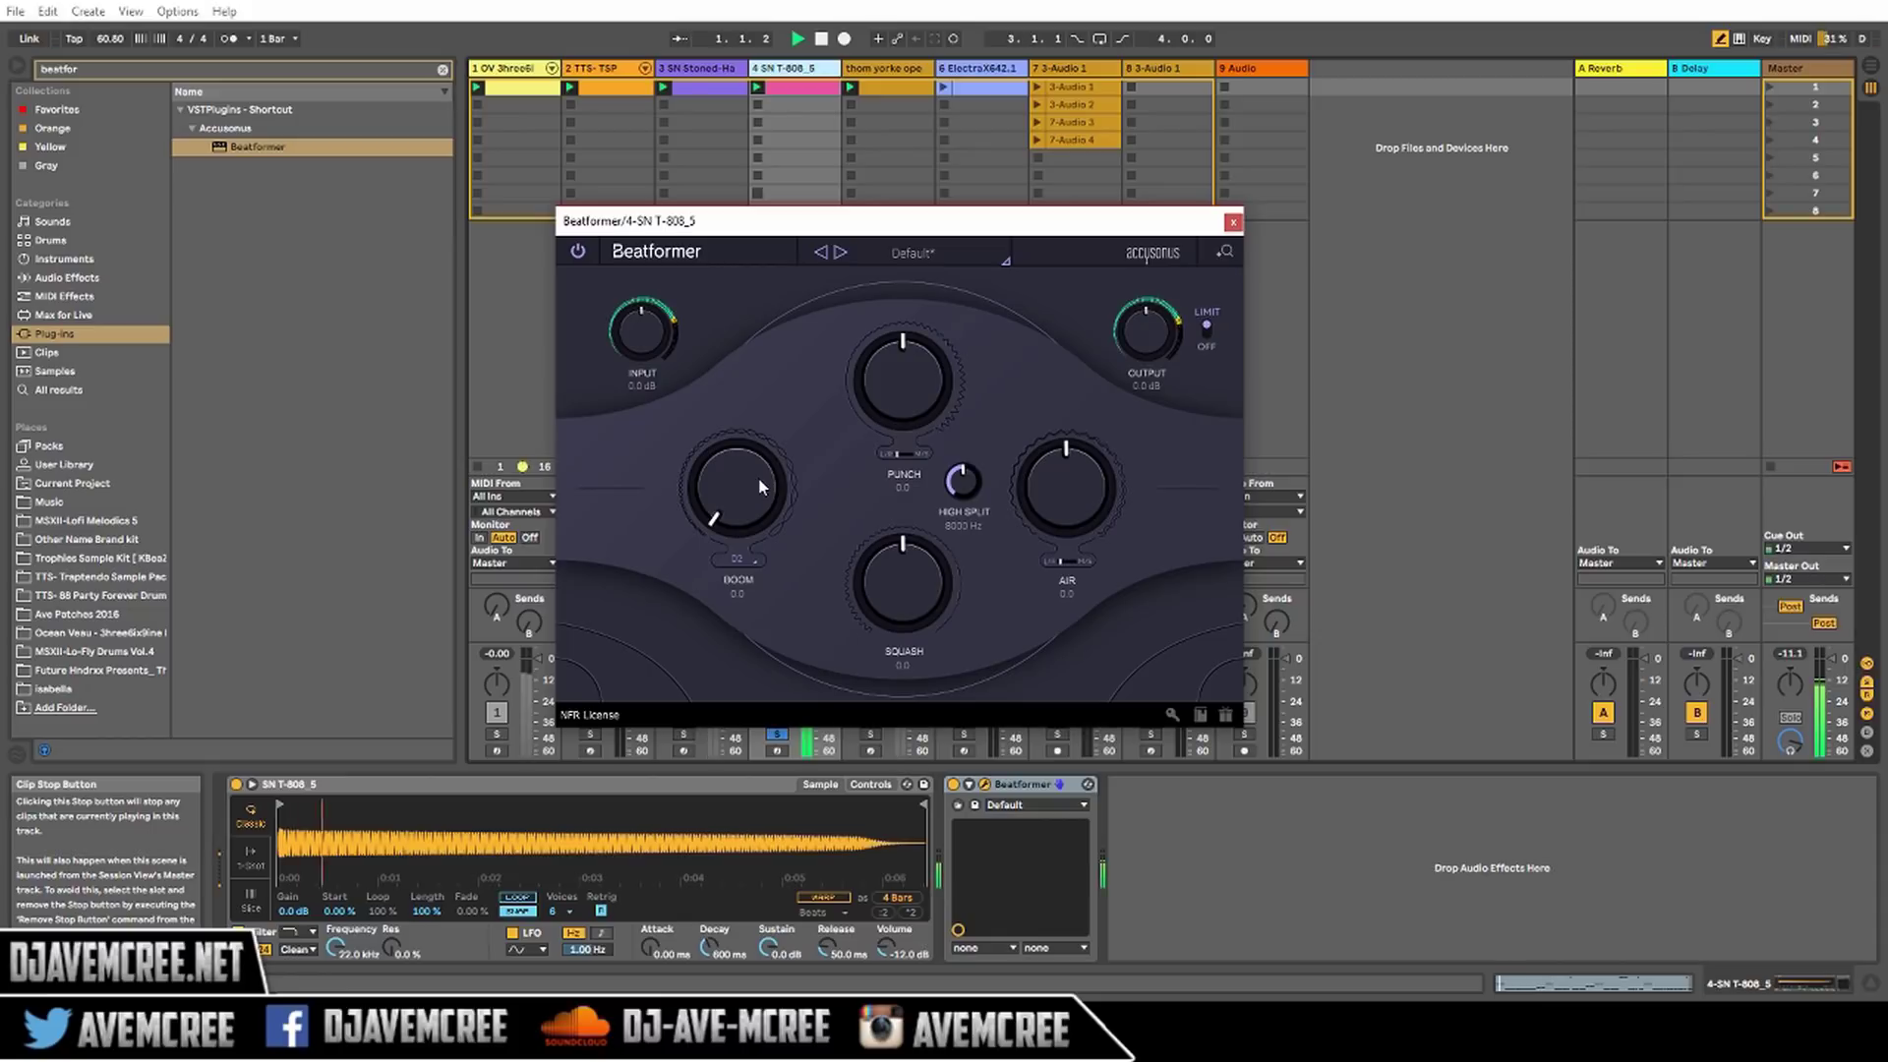
left_click_drag(744, 493, 736, 415)
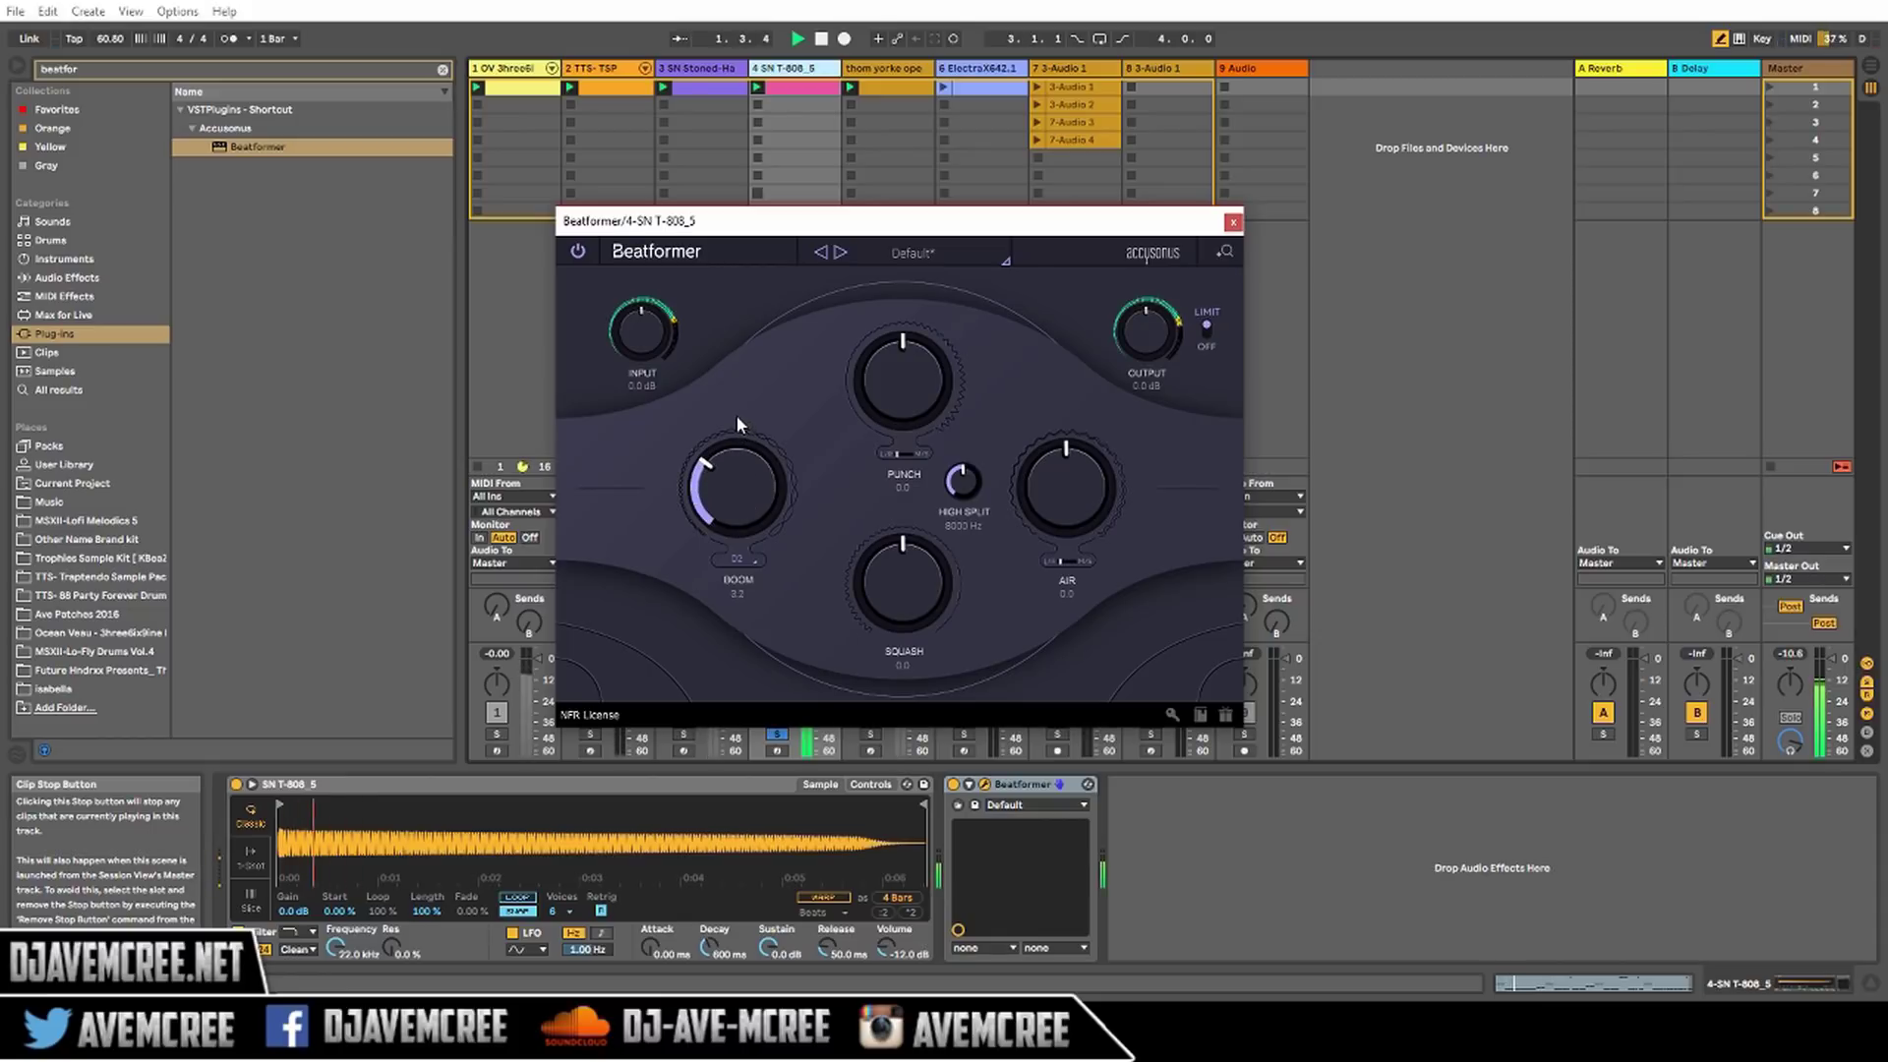
Try tuning Boom to 41.20 E1 and to 38.89 D#1 while the 808 plays
left_click(738, 557)
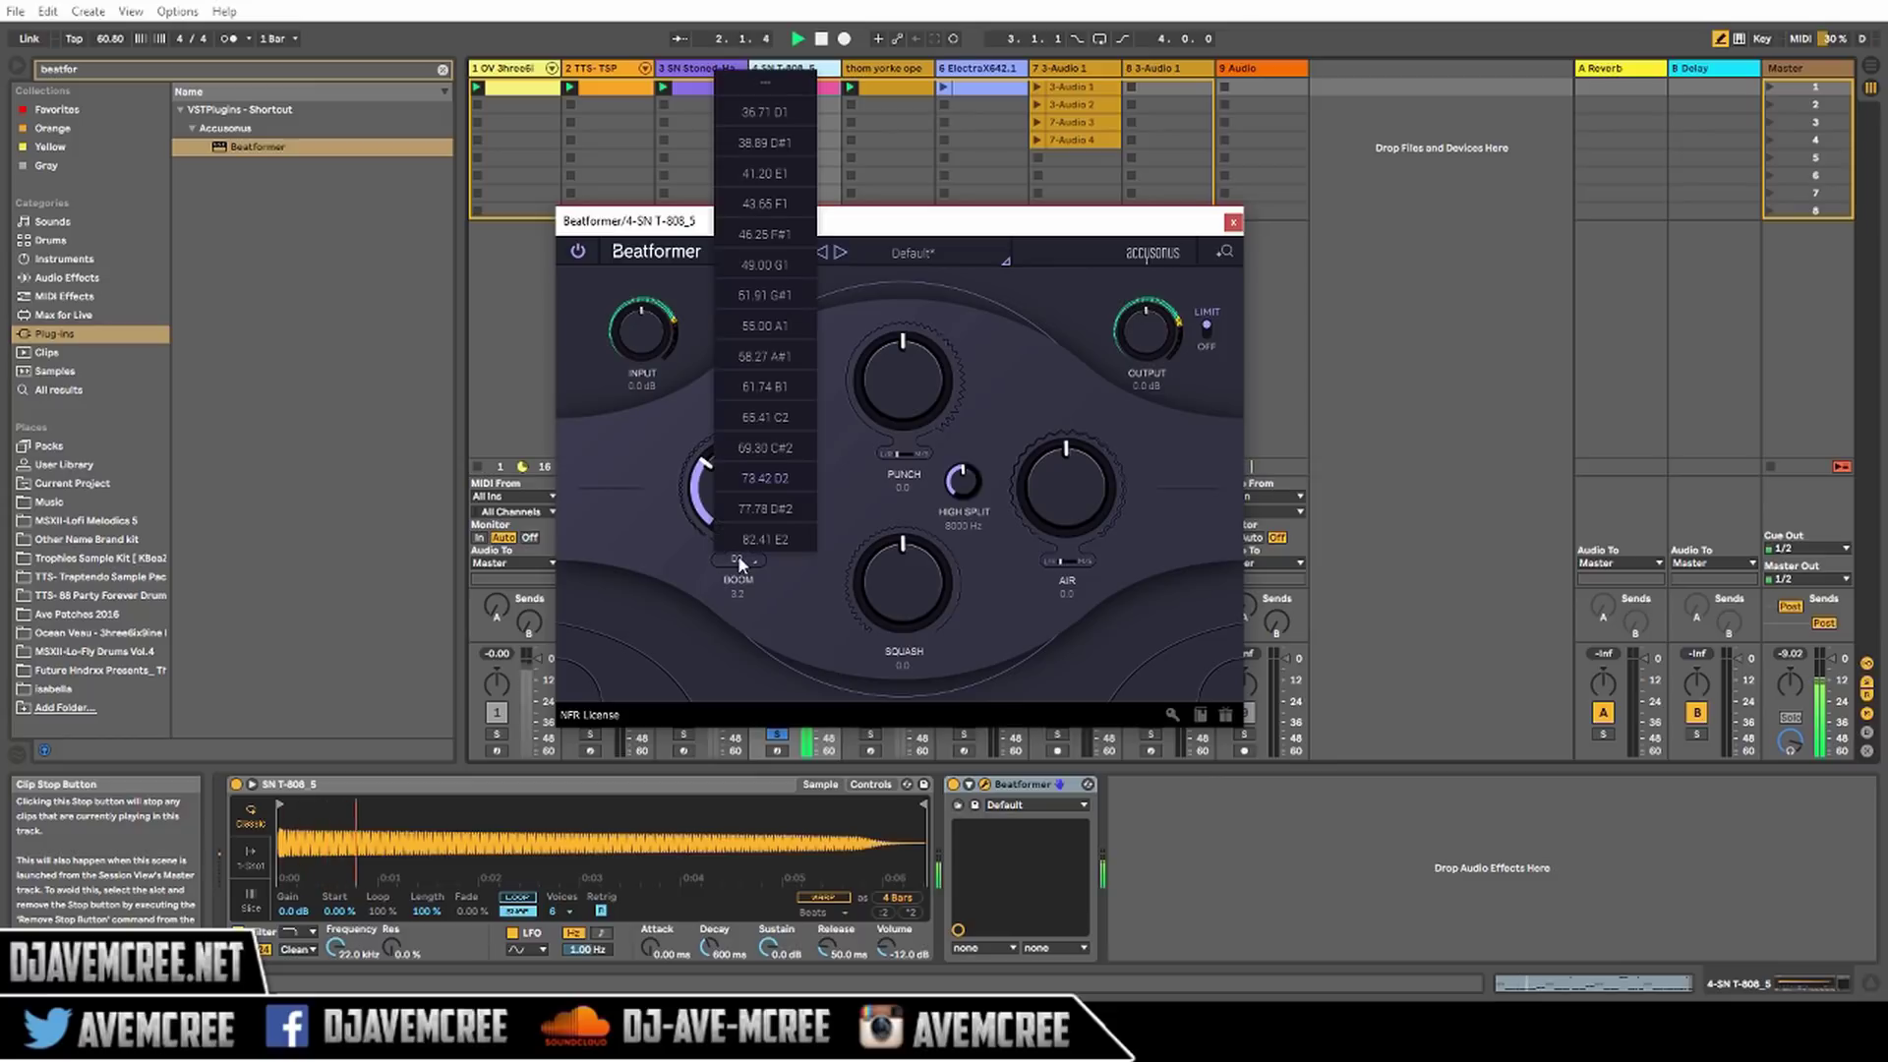
left_click(768, 174)
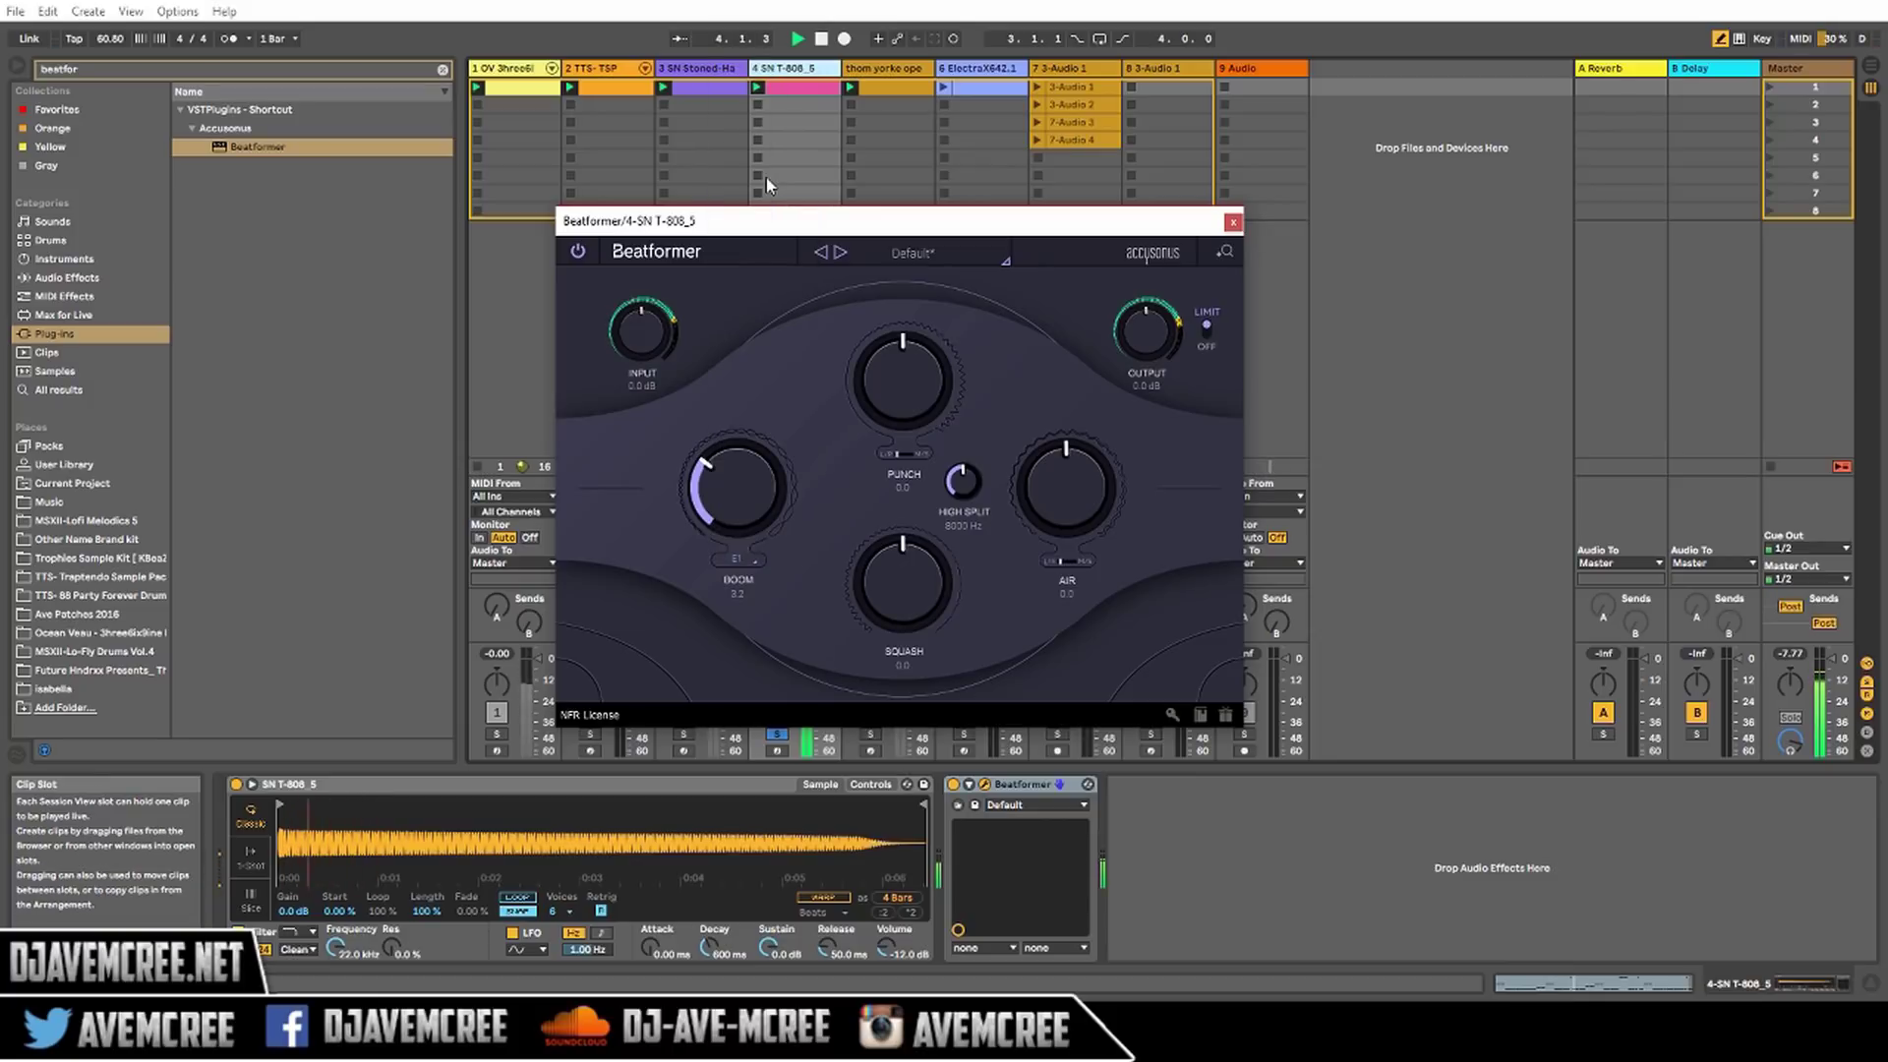
left_click(741, 563)
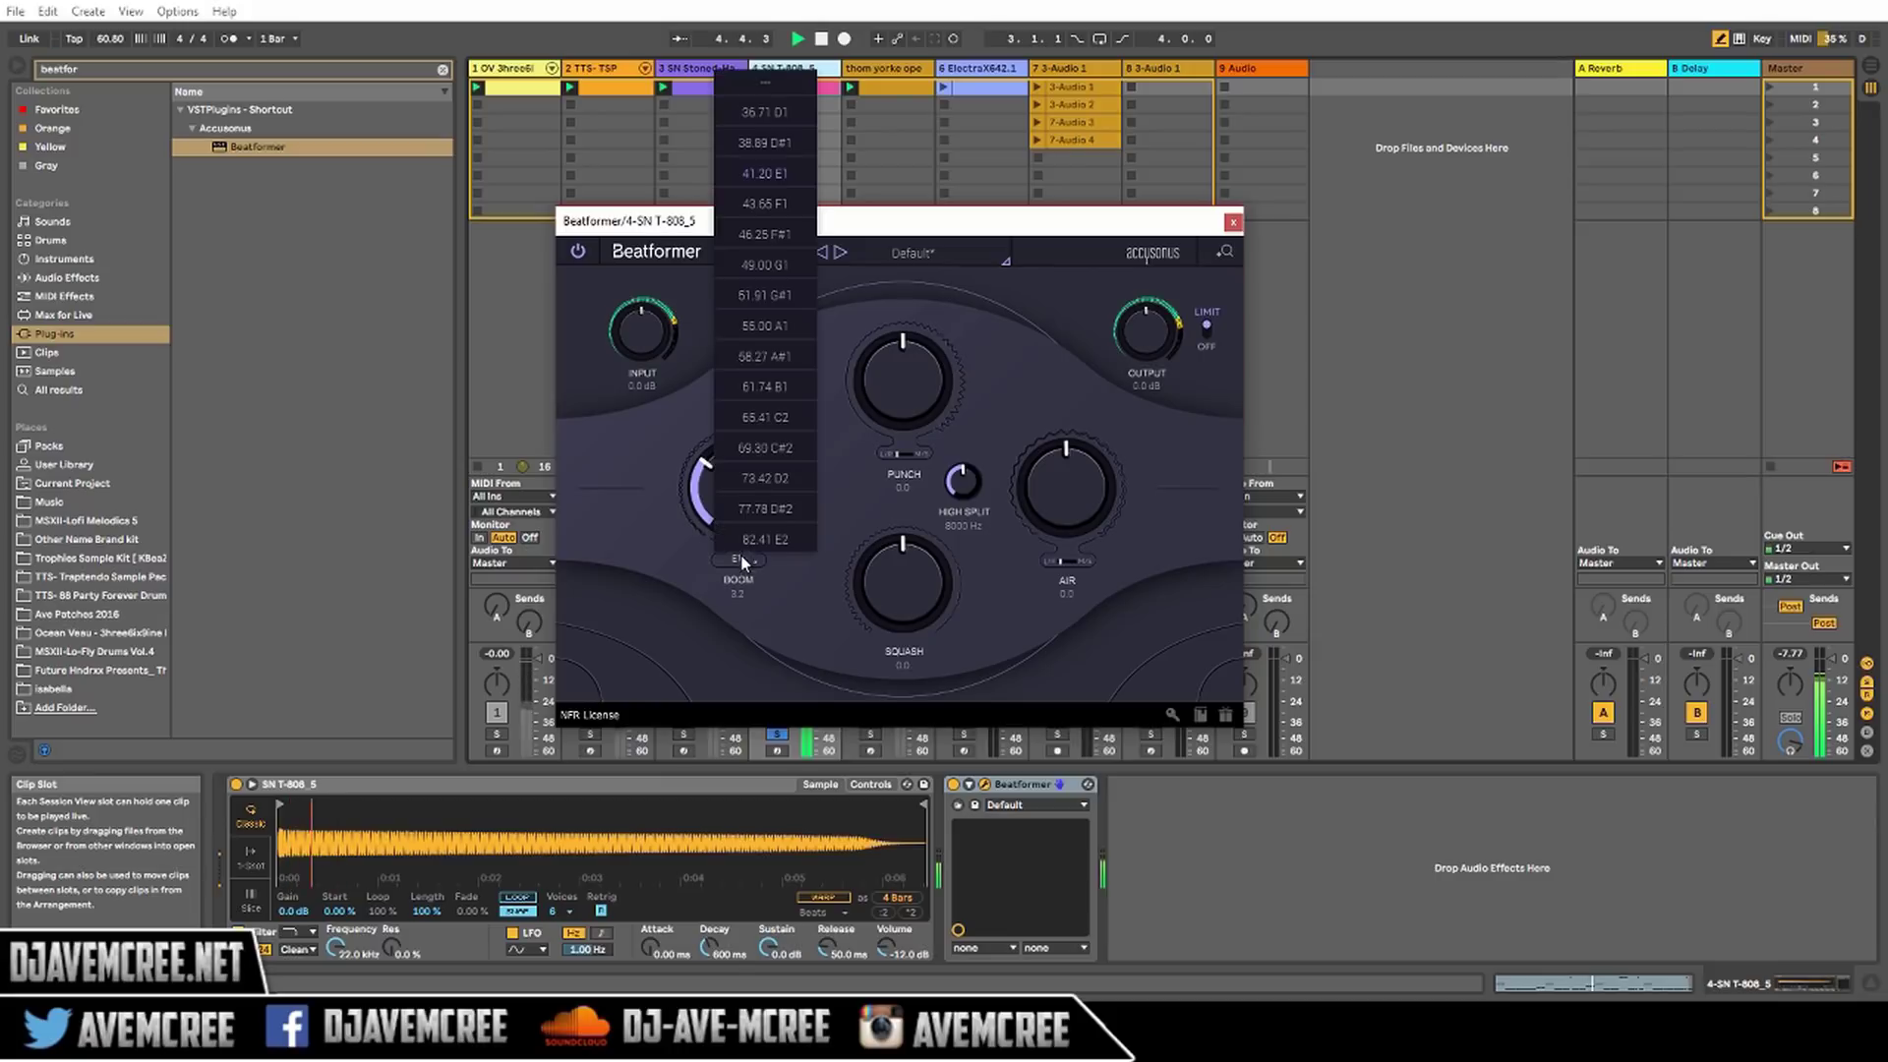
left_click(755, 135)
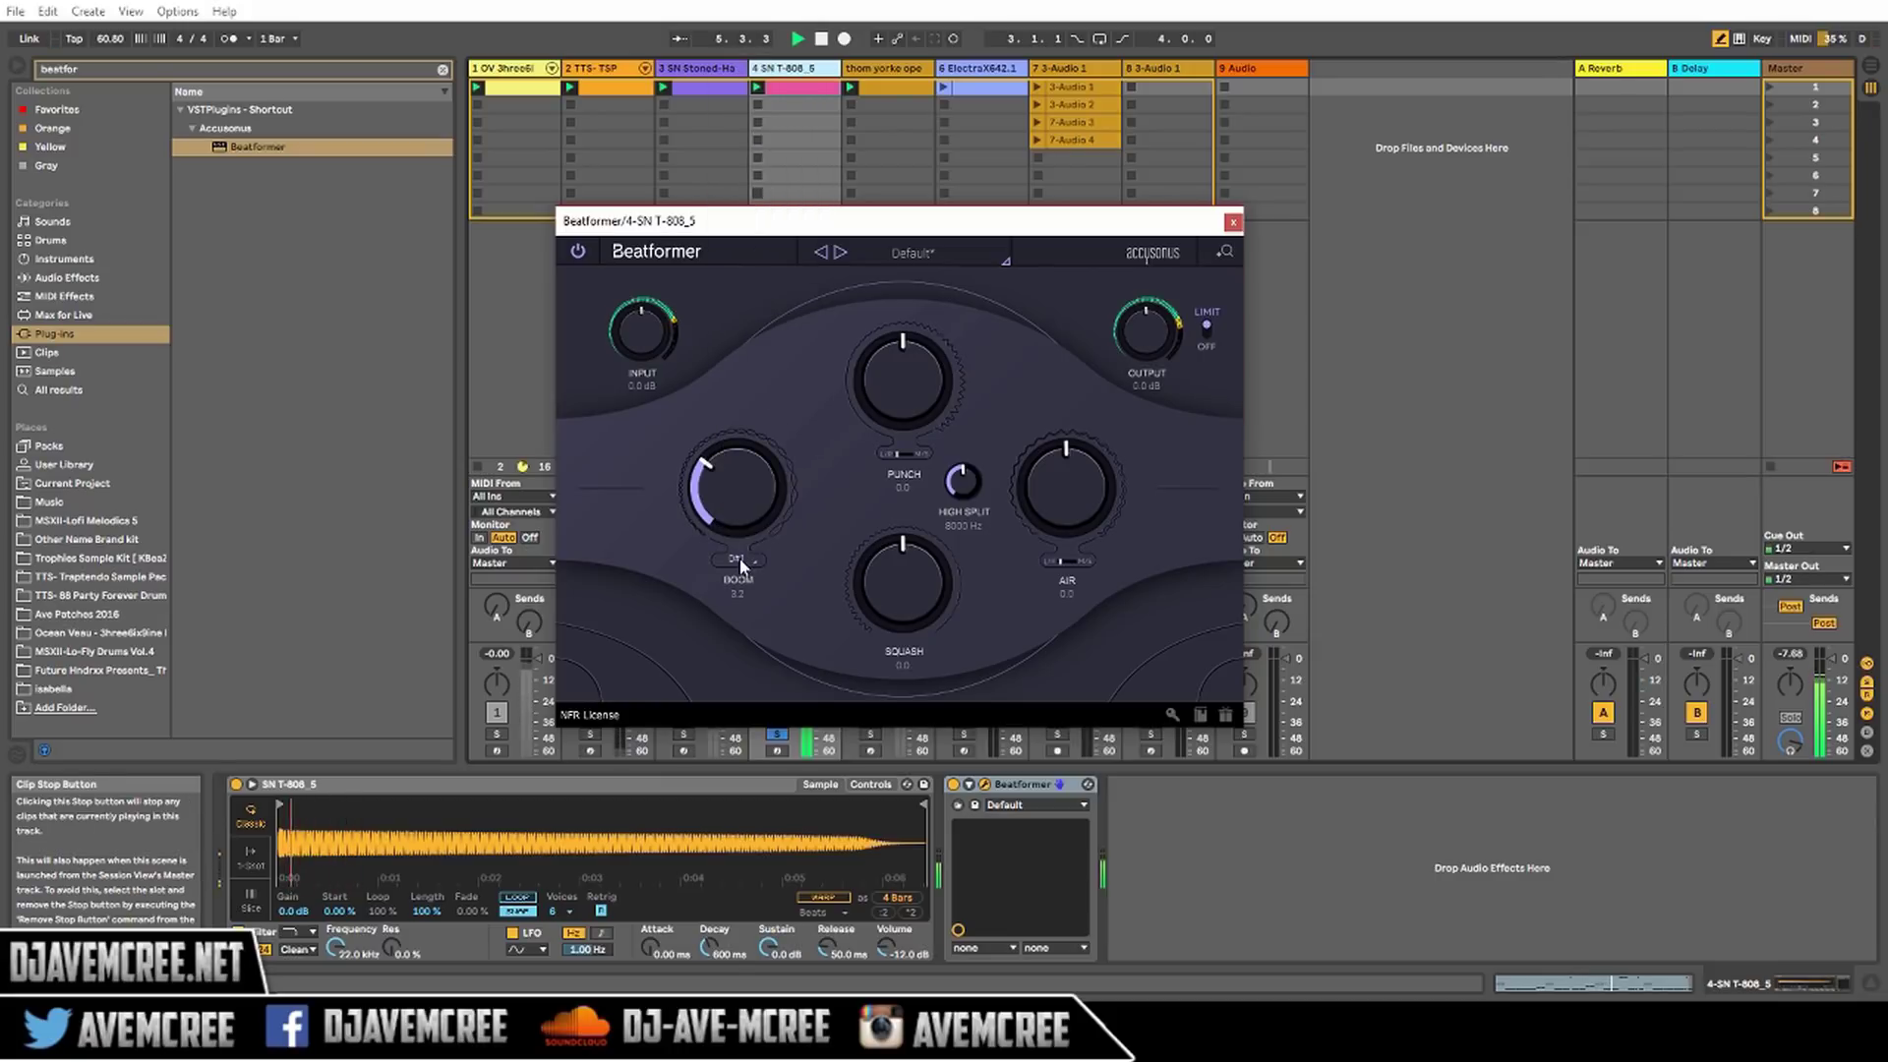
Raise Boom to 4.8 and tune it to 82.41 E2
left_click_drag(728, 499, 728, 464)
left_click(738, 559)
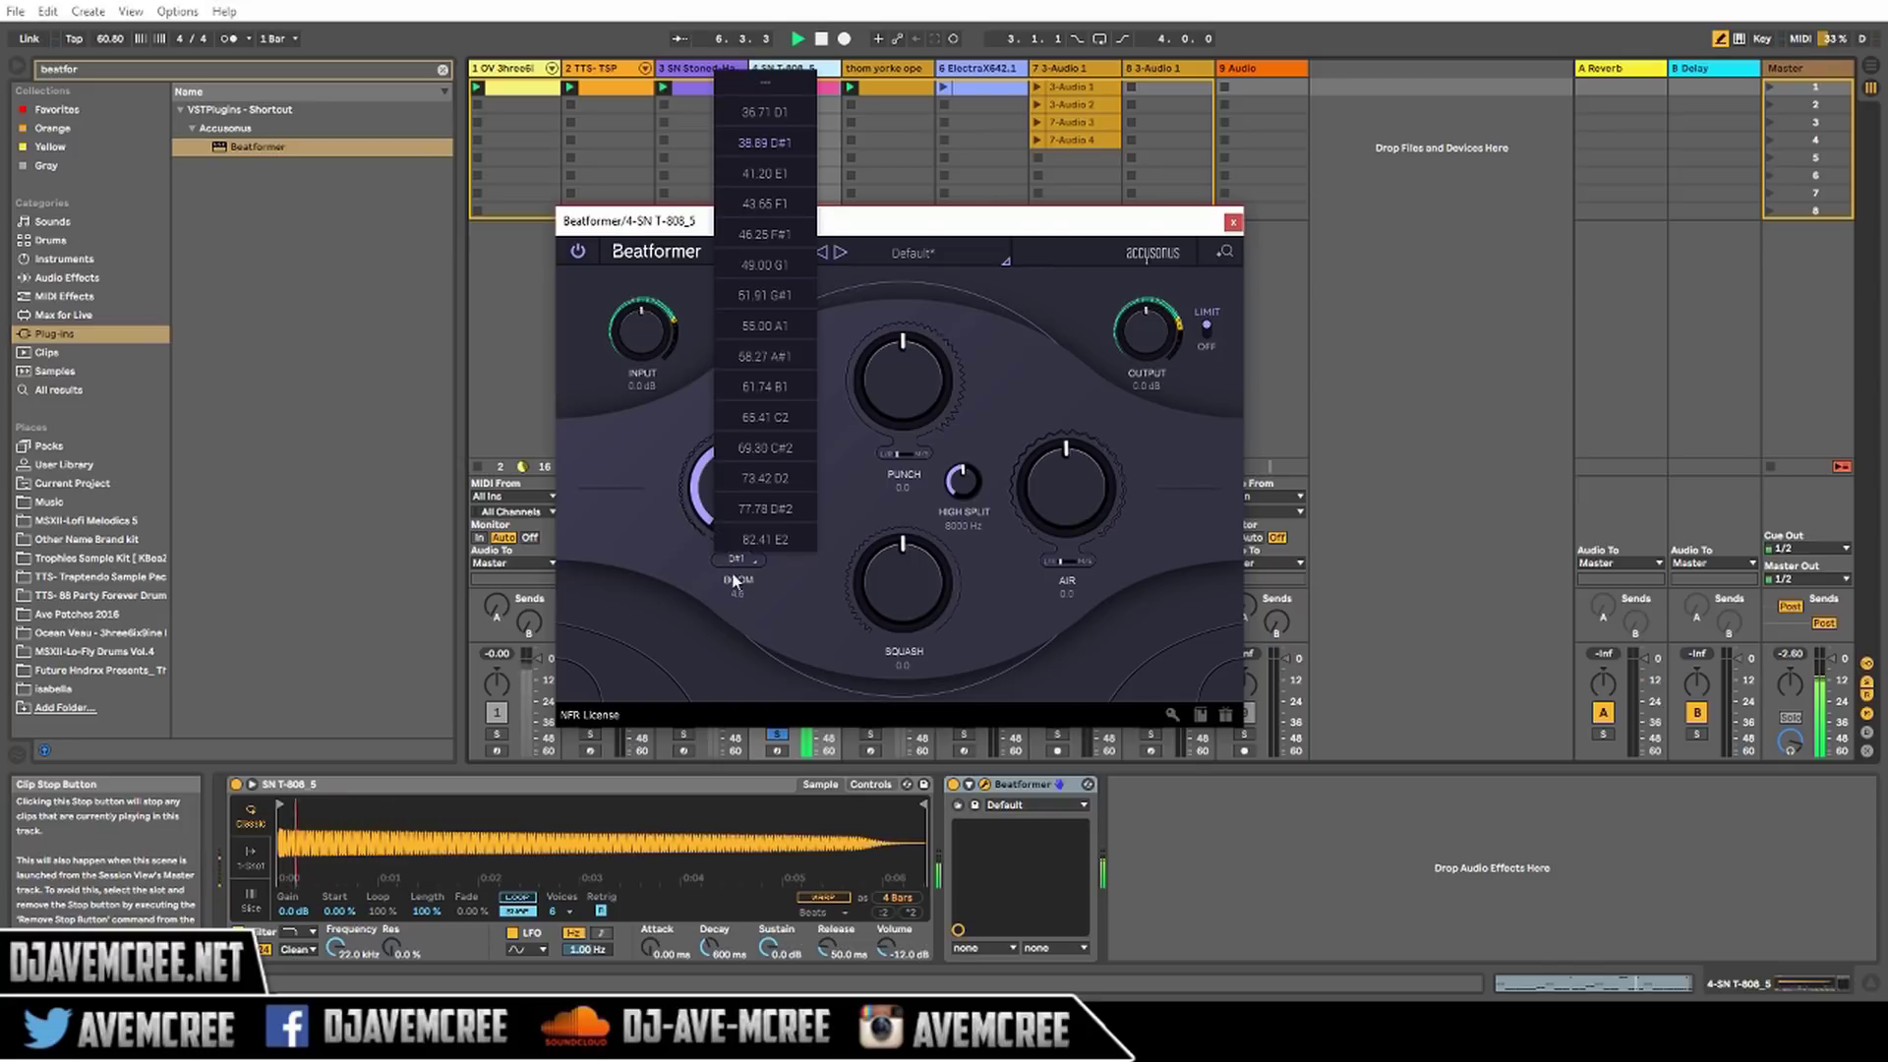
left_click(734, 537)
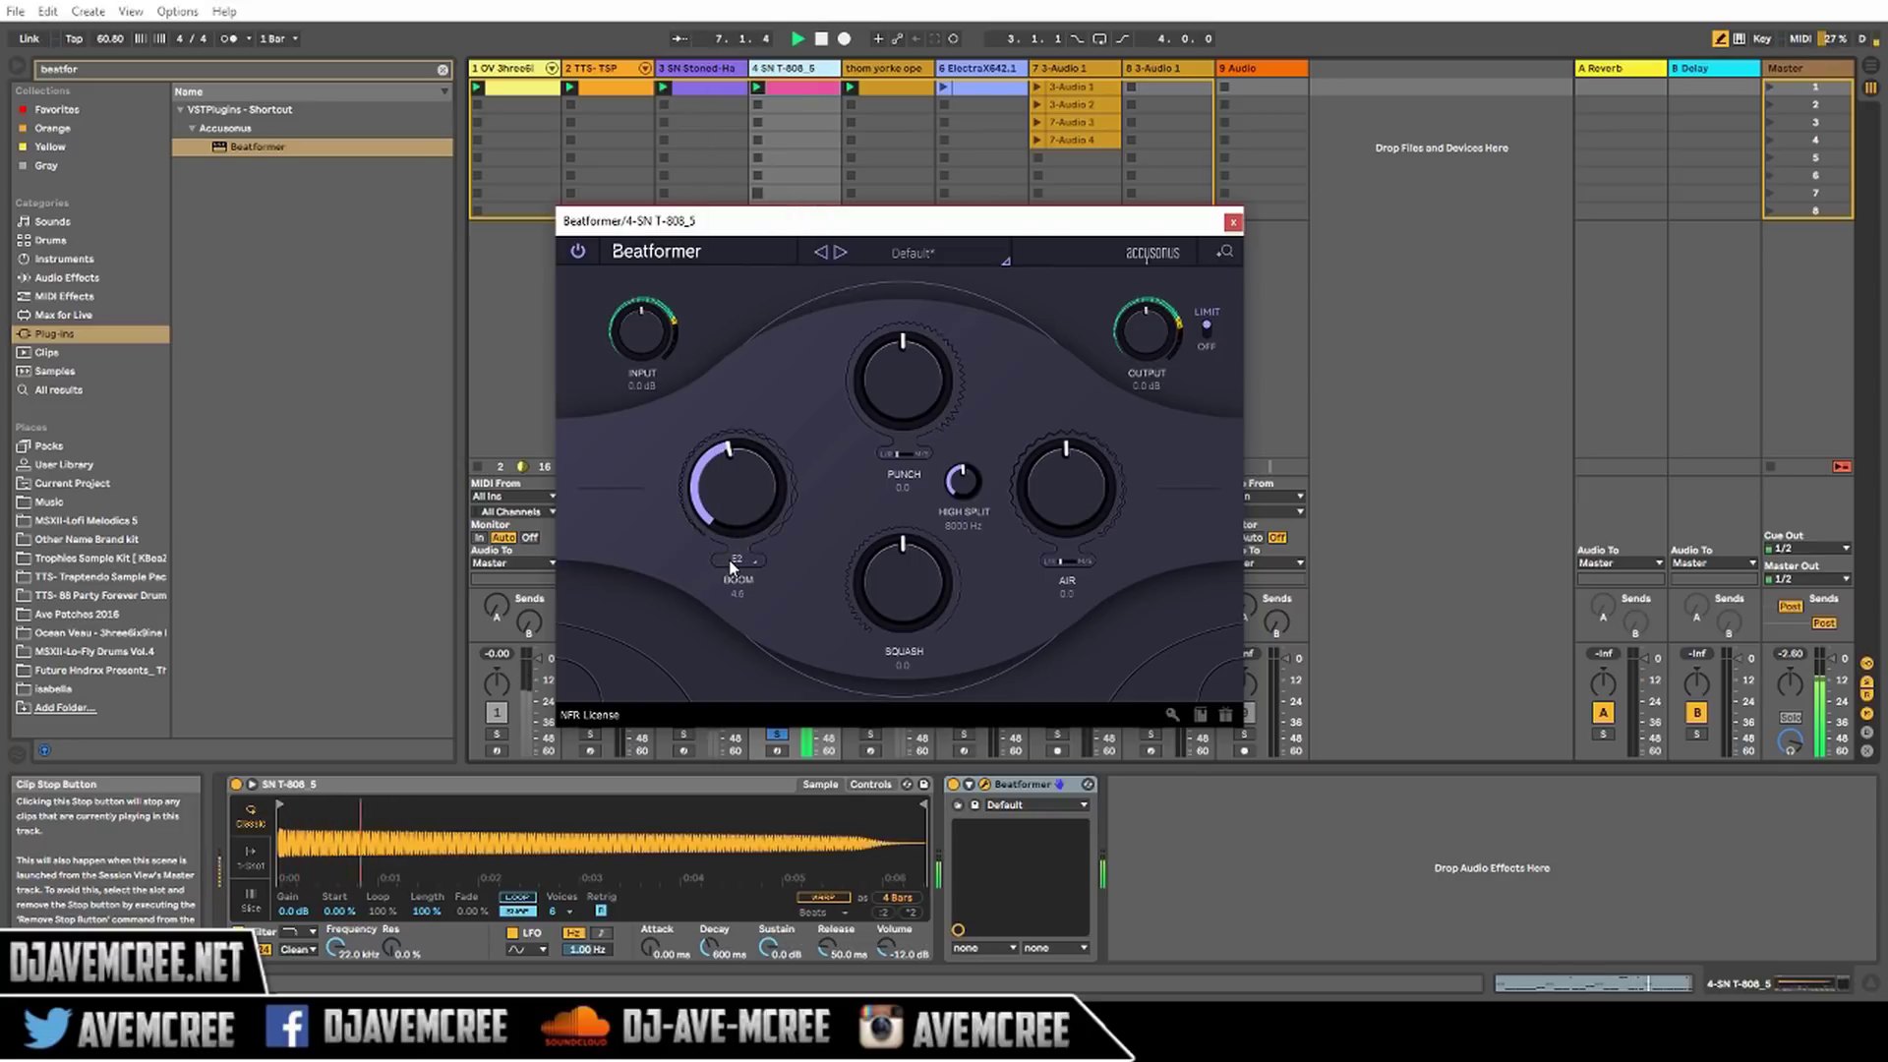
Tune Boom to 36.71 D1 and lower its amount to 2.8
left_click(729, 554)
left_click(763, 109)
left_click_drag(747, 496, 759, 551)
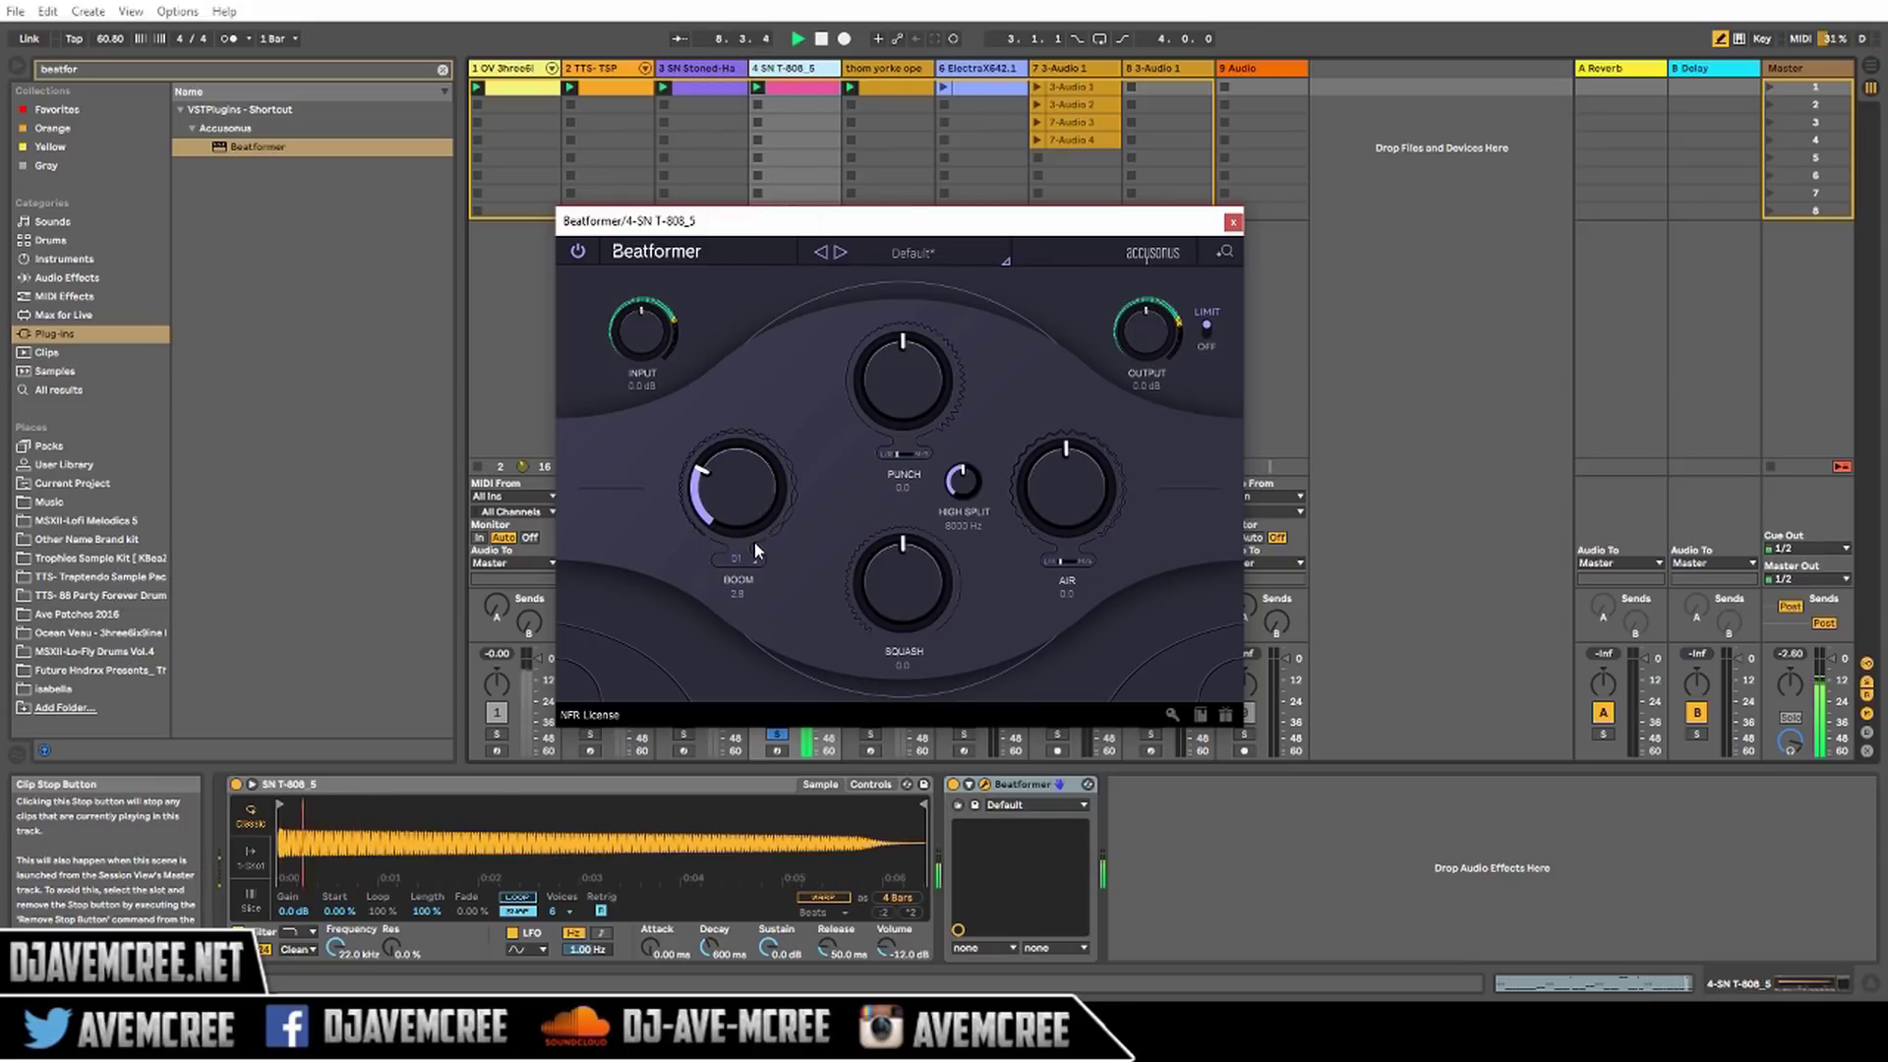
key("space")
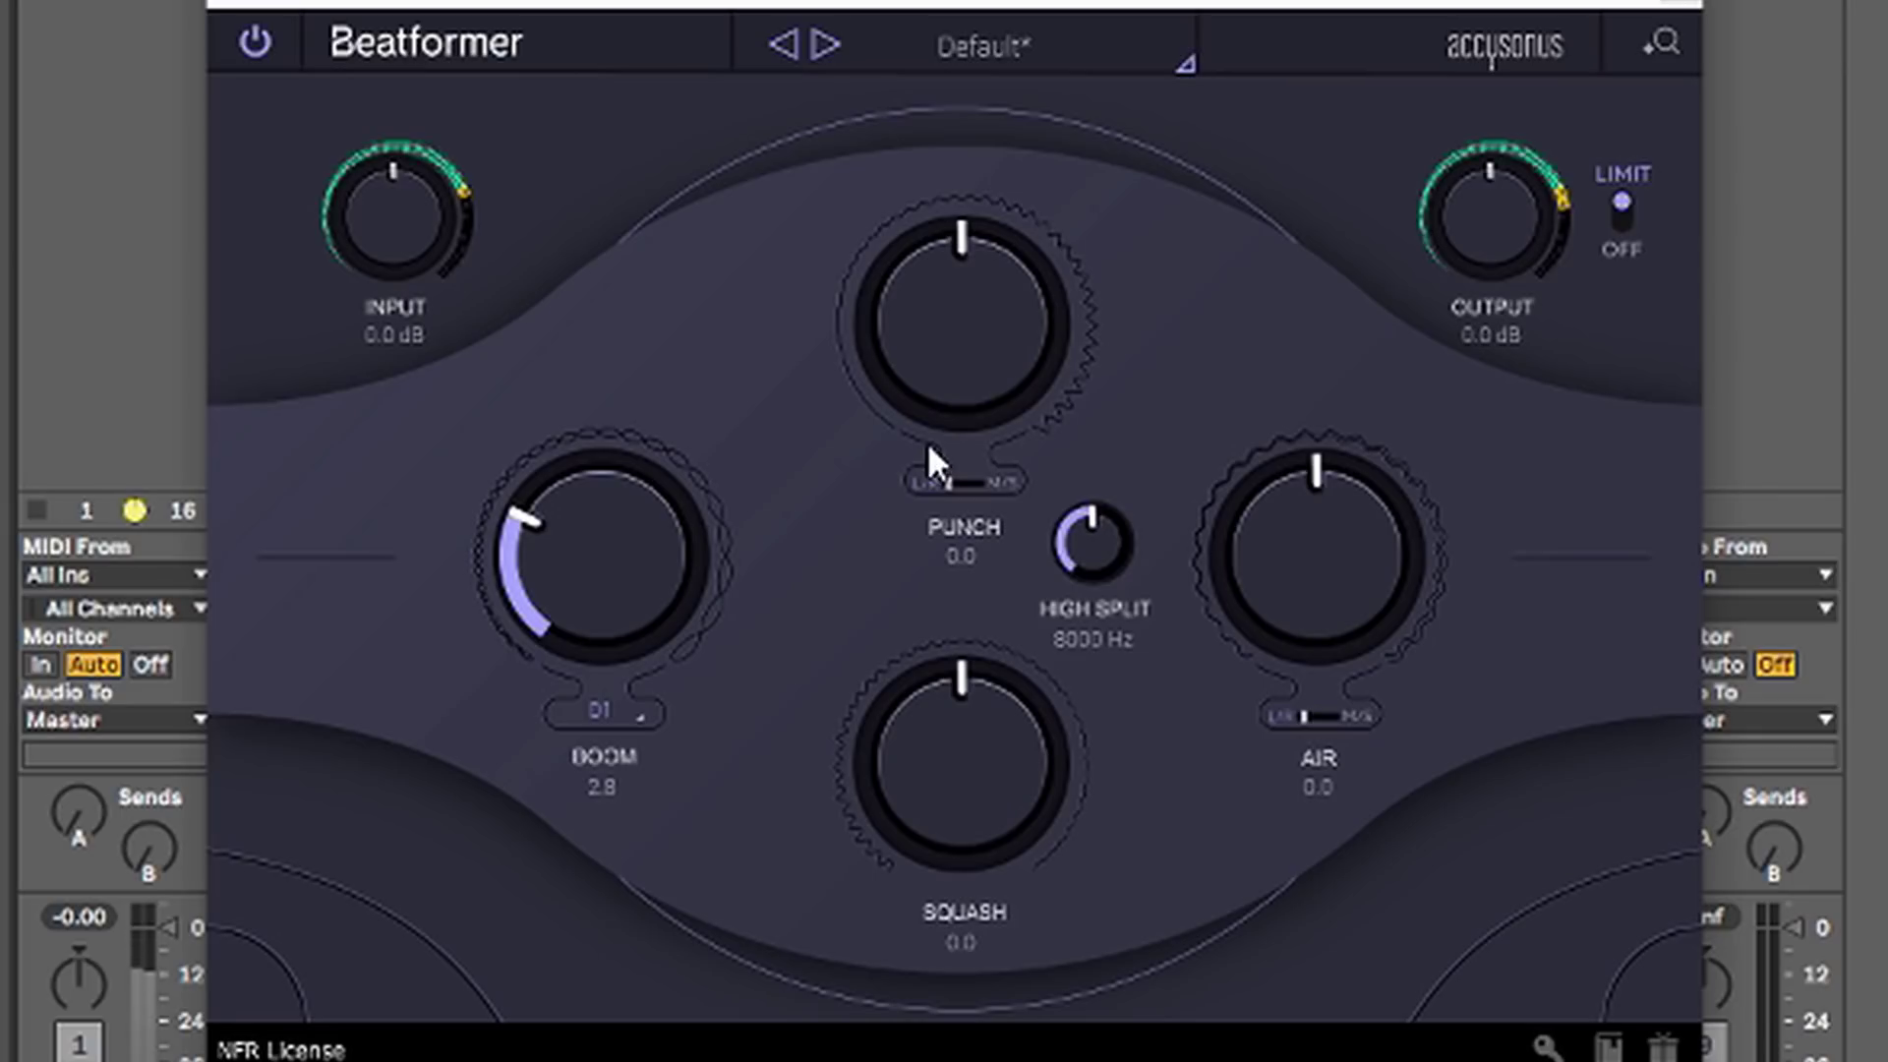
Sweep Punch through high and low amounts on the 808, and settle it at 0.6 in M/S mode
left_click_drag(945, 339, 933, 153)
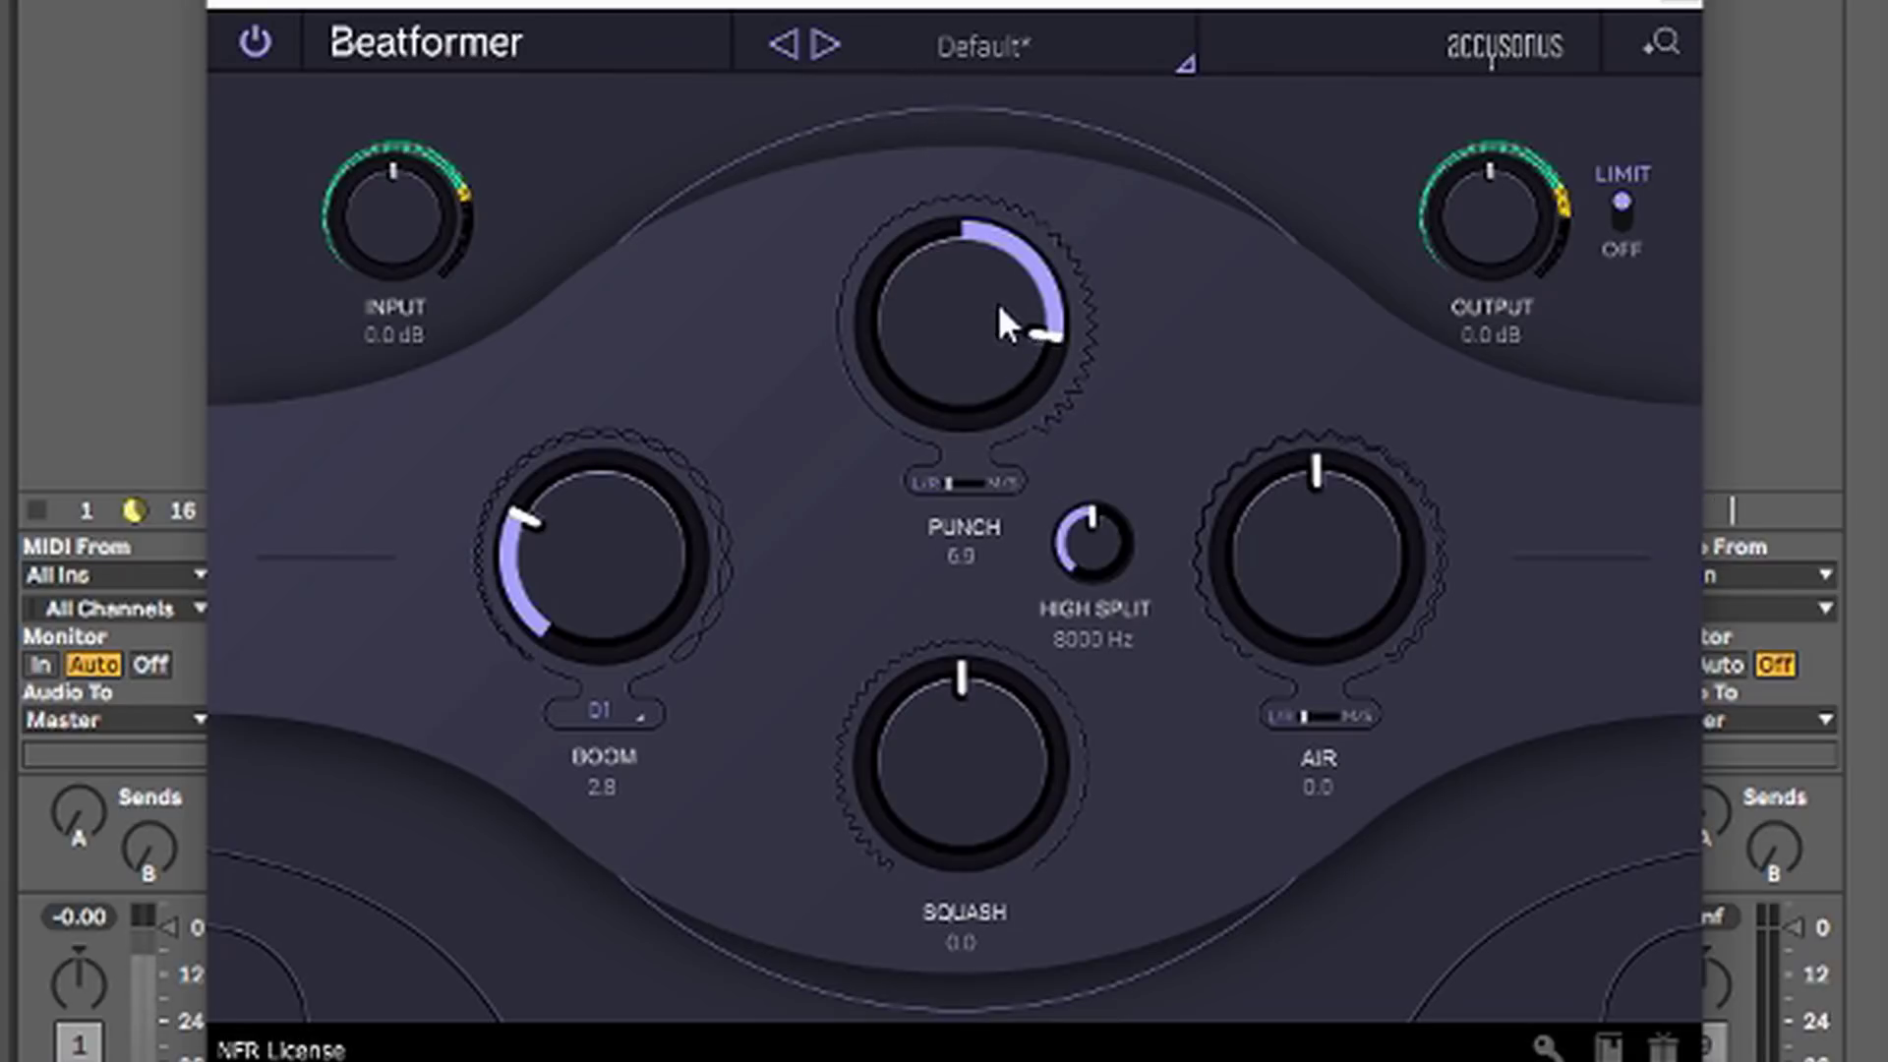
left_click_drag(985, 291, 991, 710)
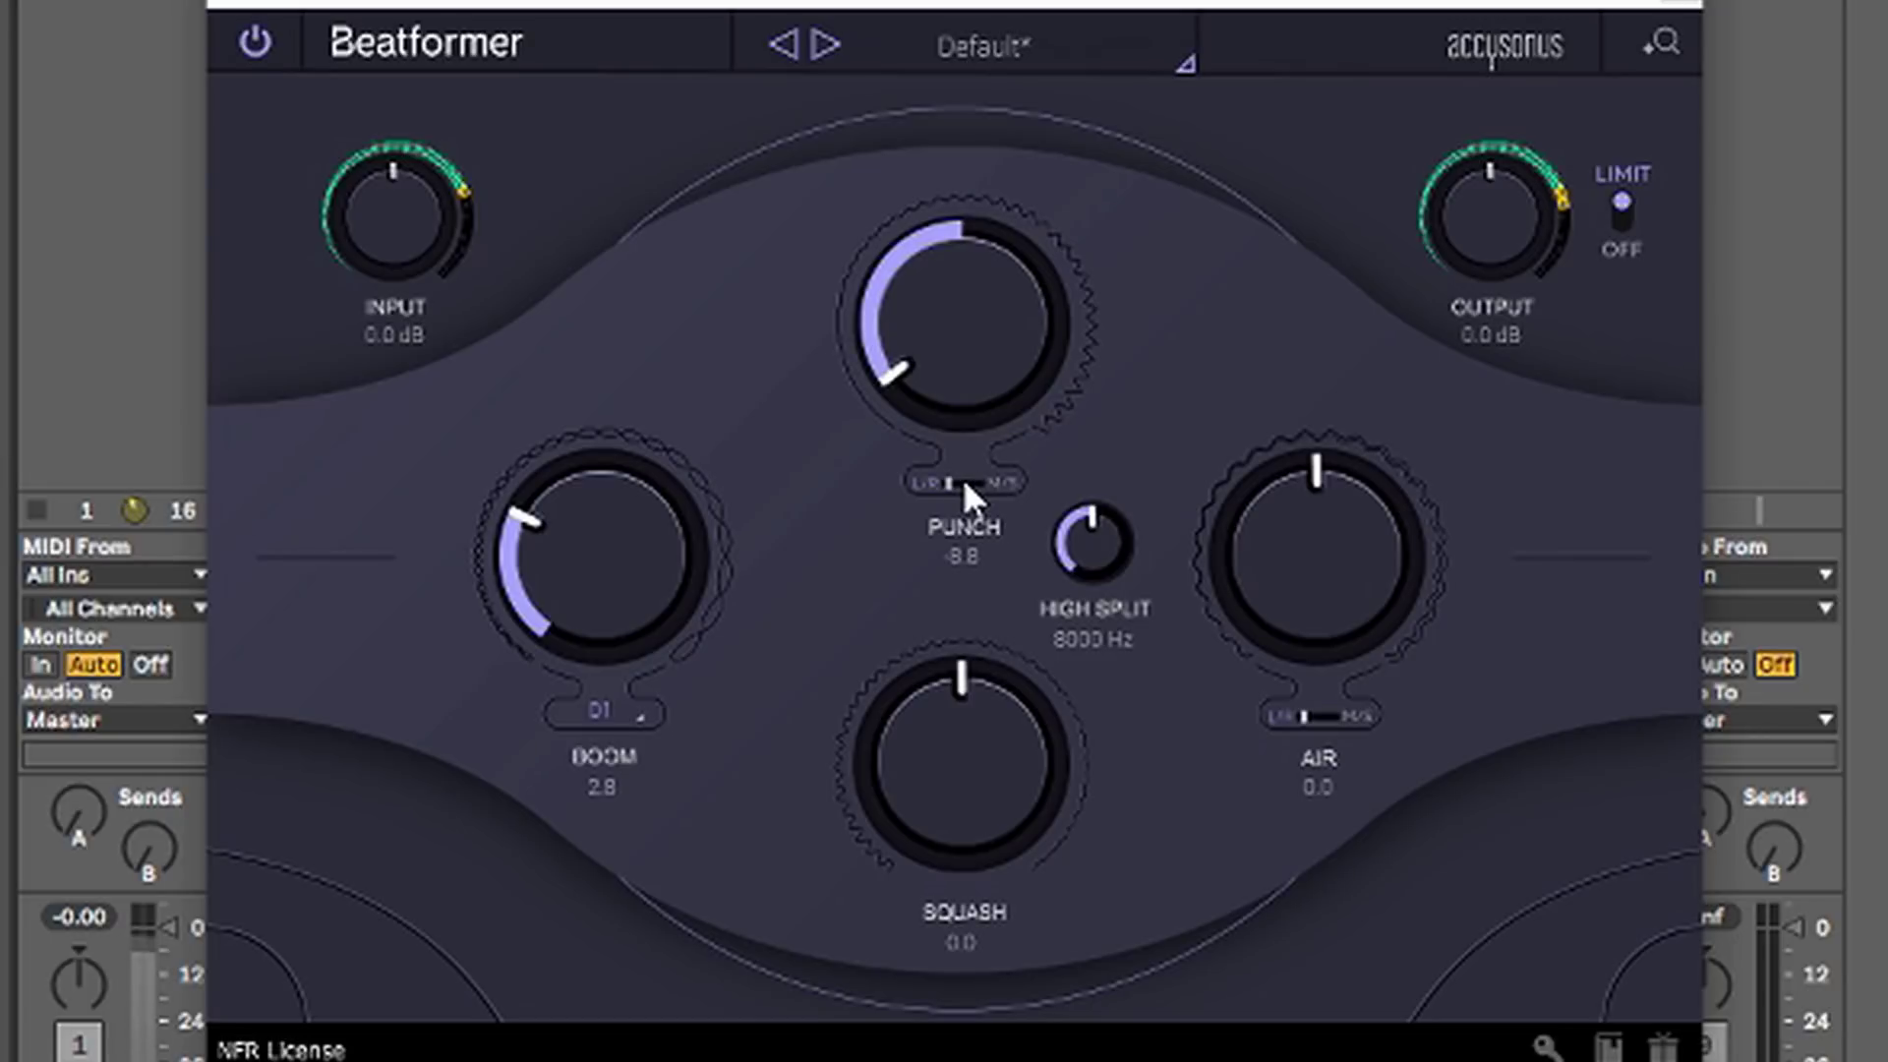
left_click_drag(946, 350, 914, 95)
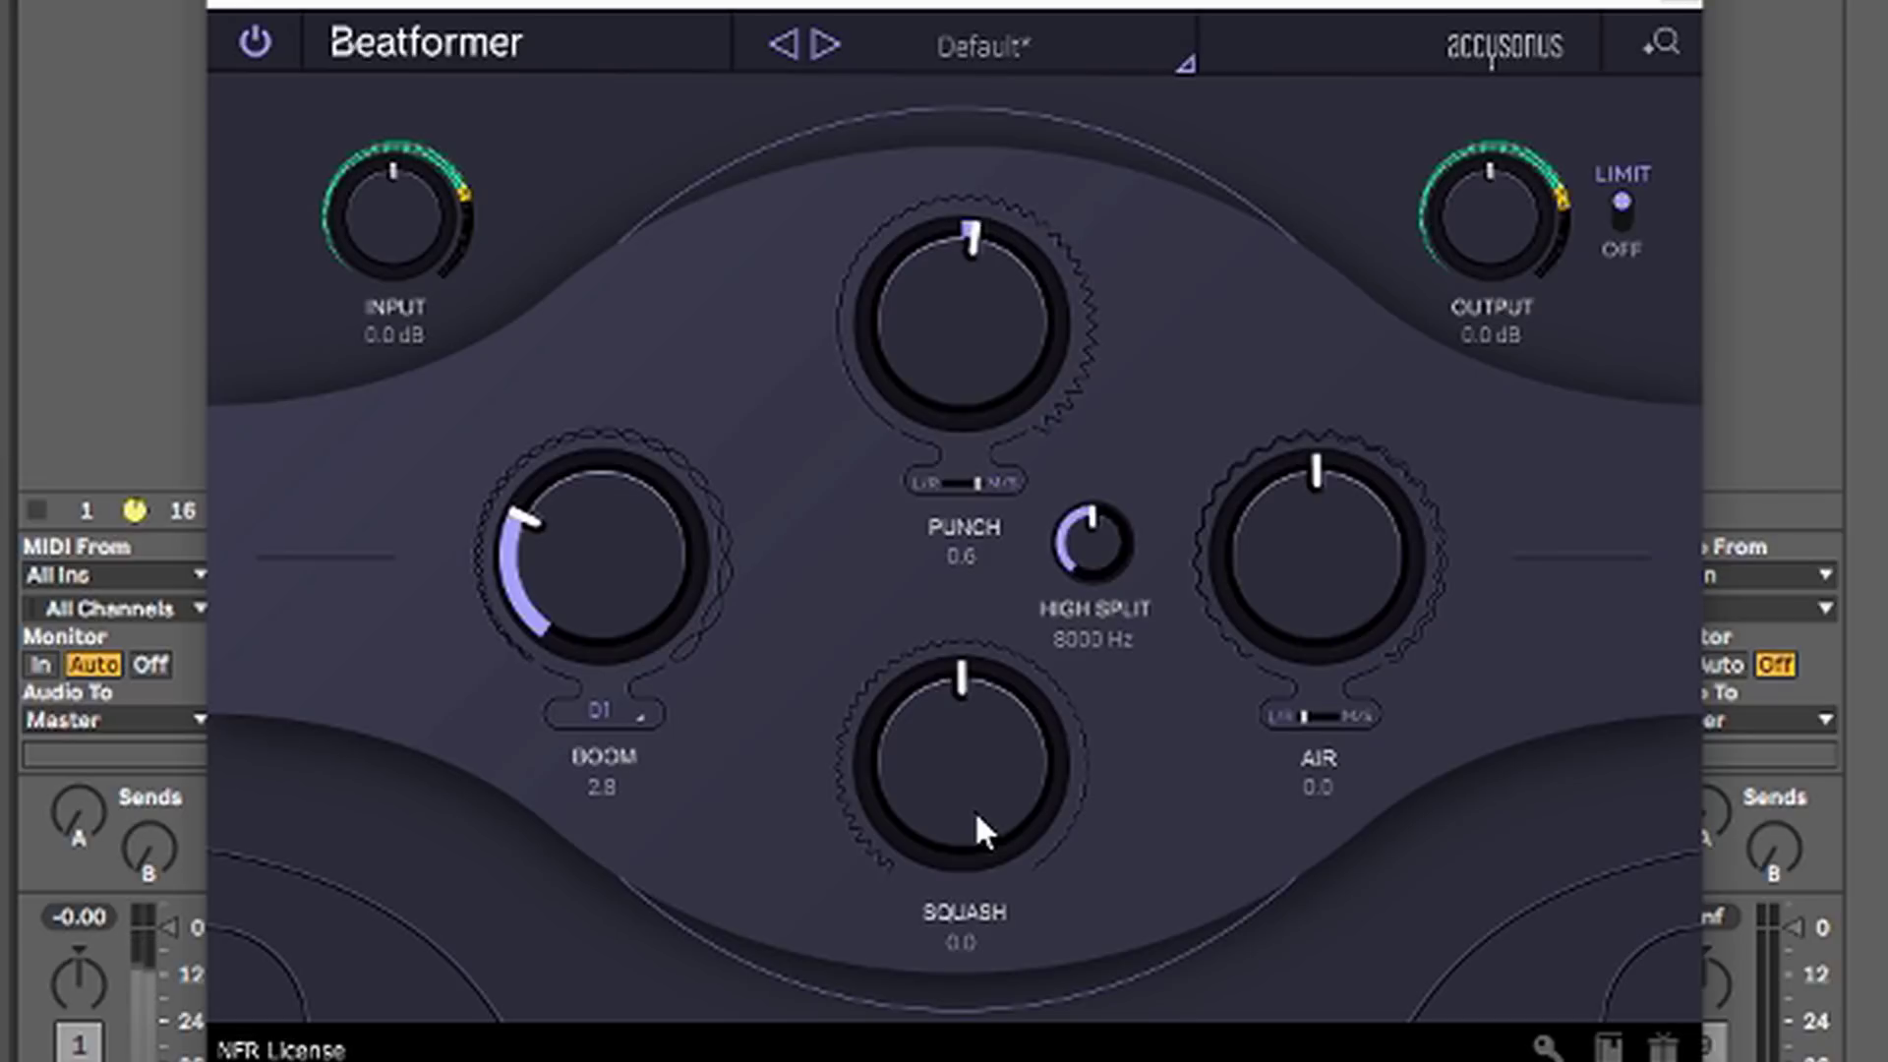
Raise Squash to 3.3, lower High Split to about 6300 Hz, and play back the full beat
left_click_drag(978, 829, 922, 746)
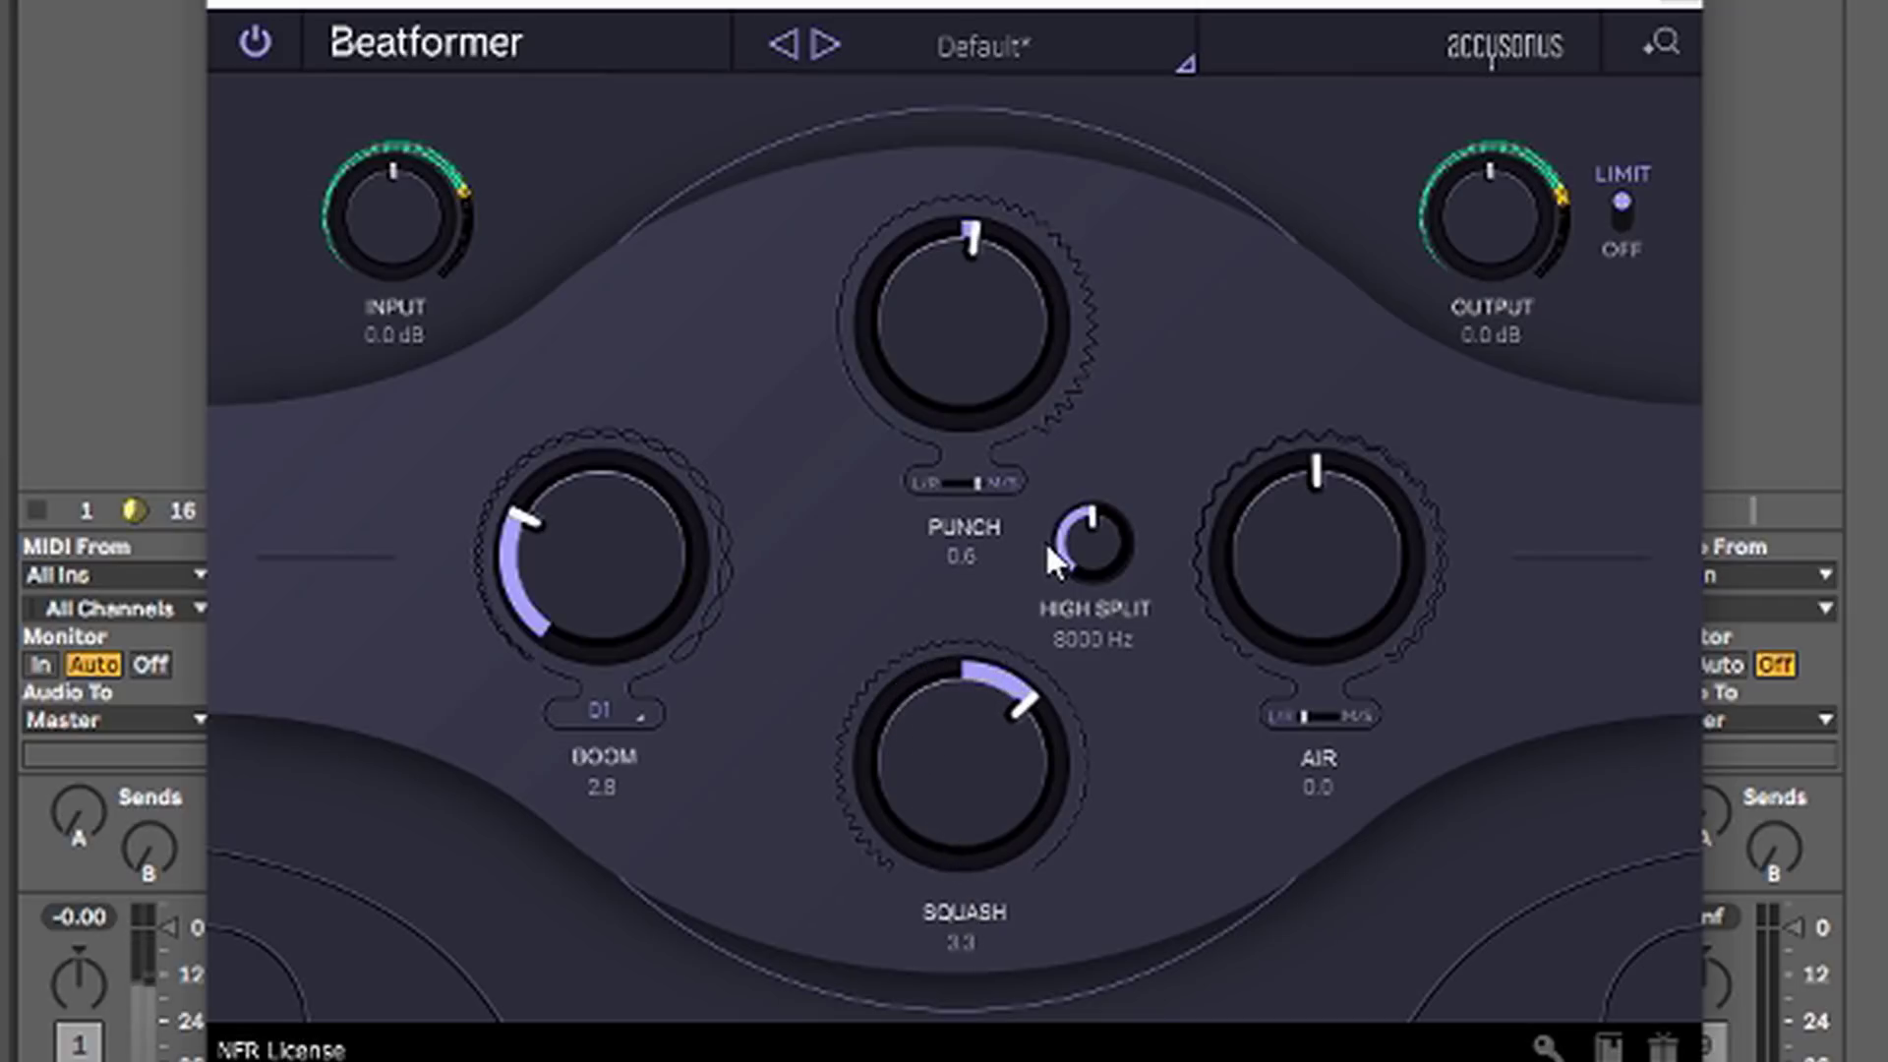
left_click_drag(1083, 551, 1117, 639)
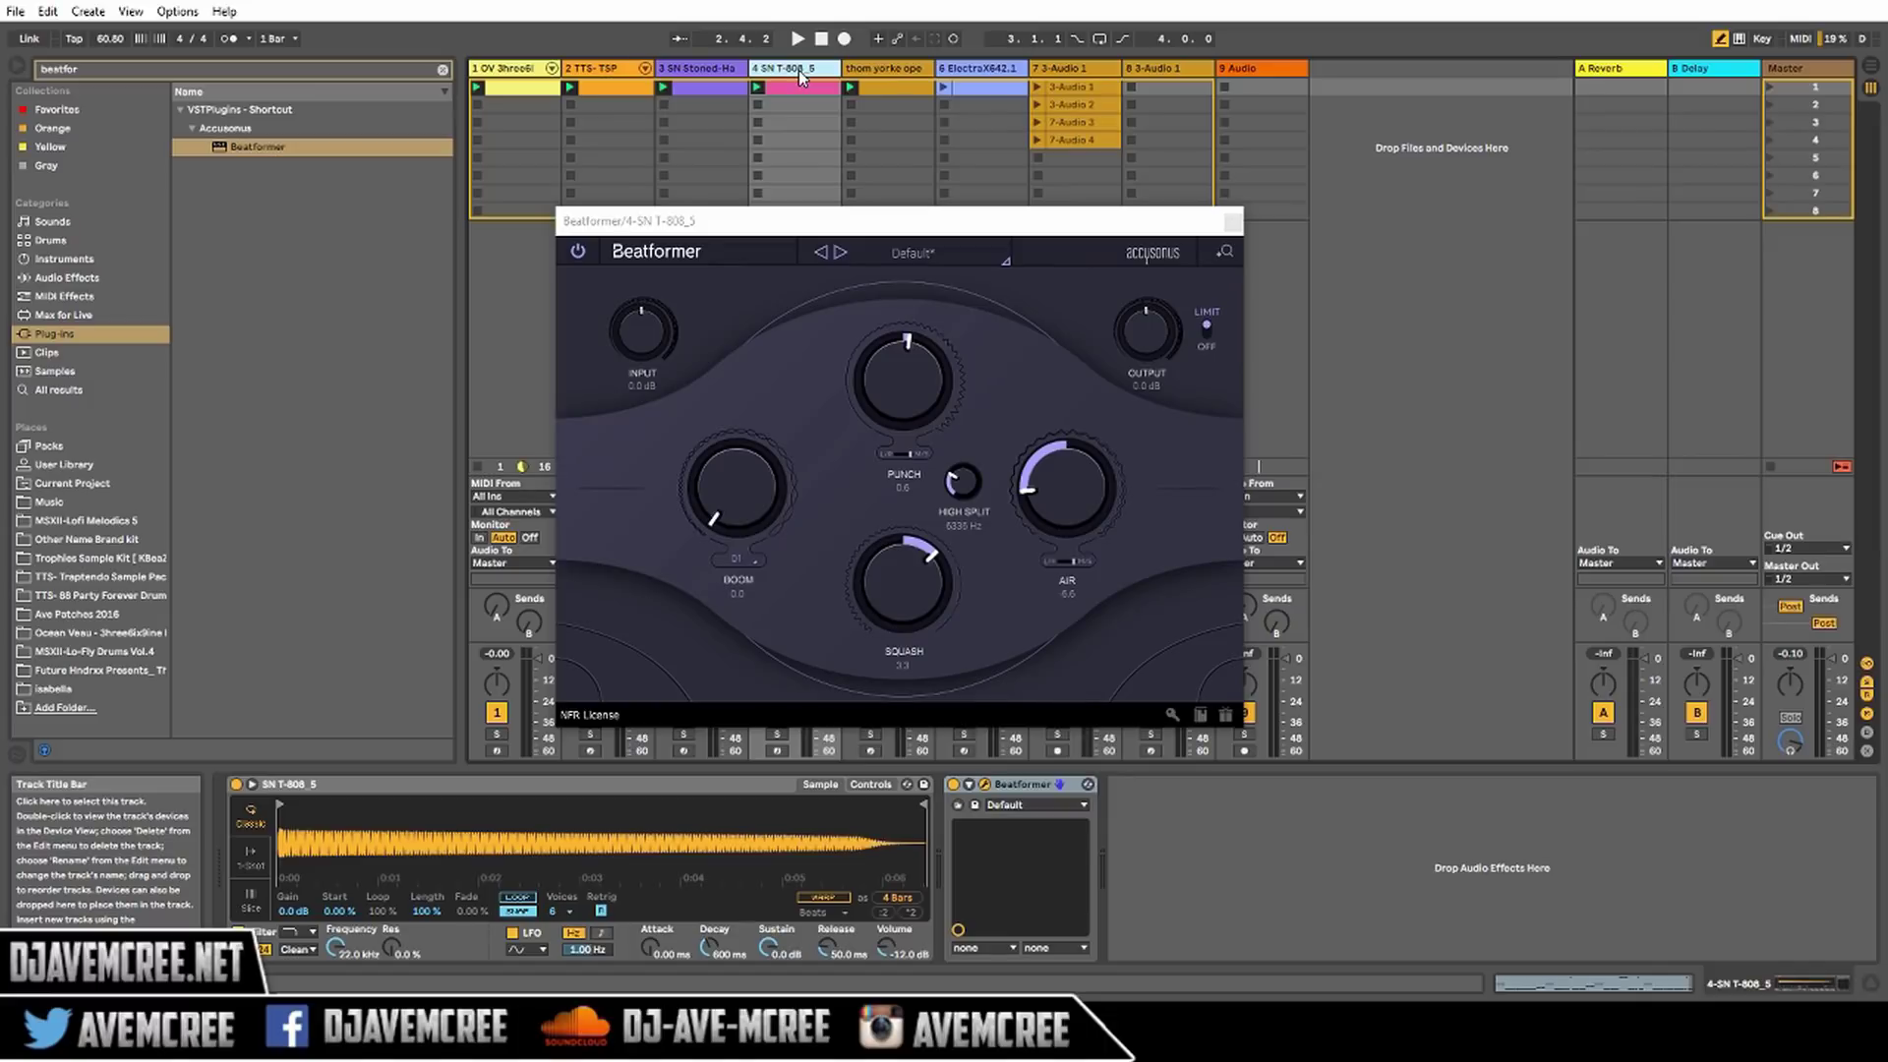
key("space")
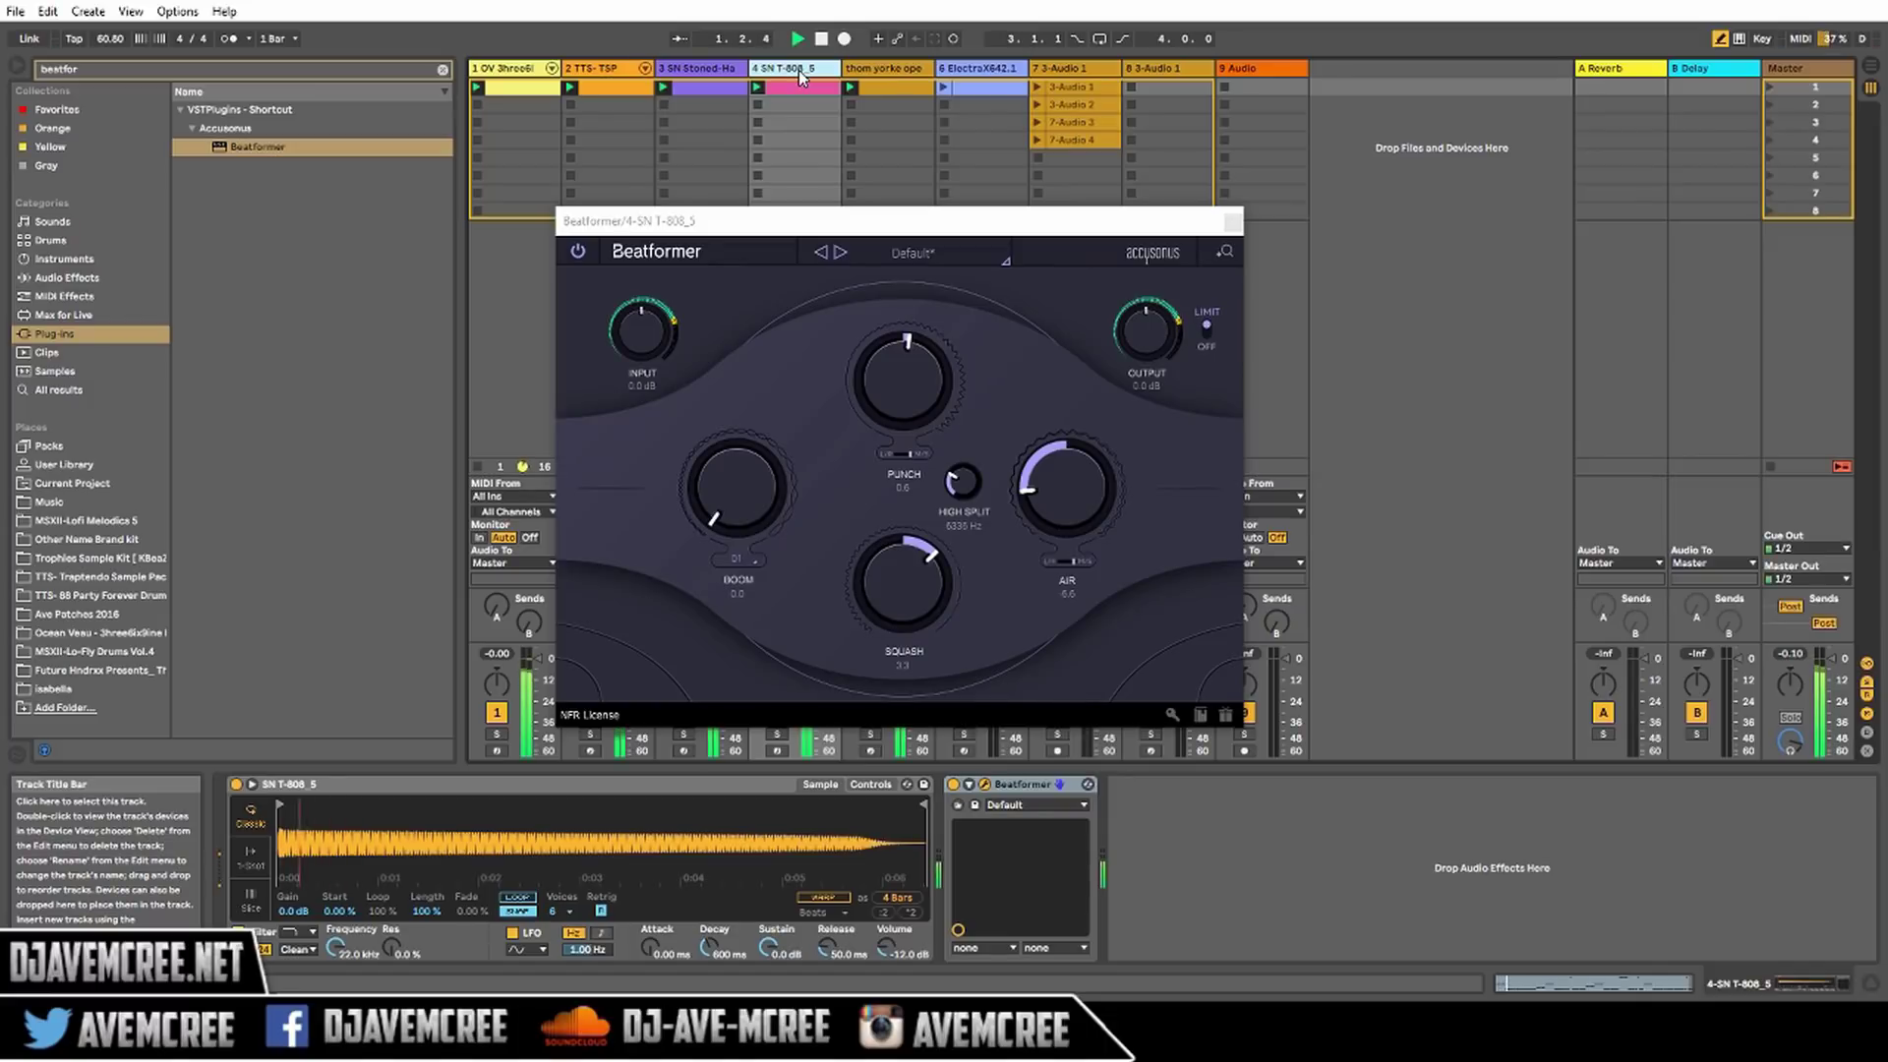